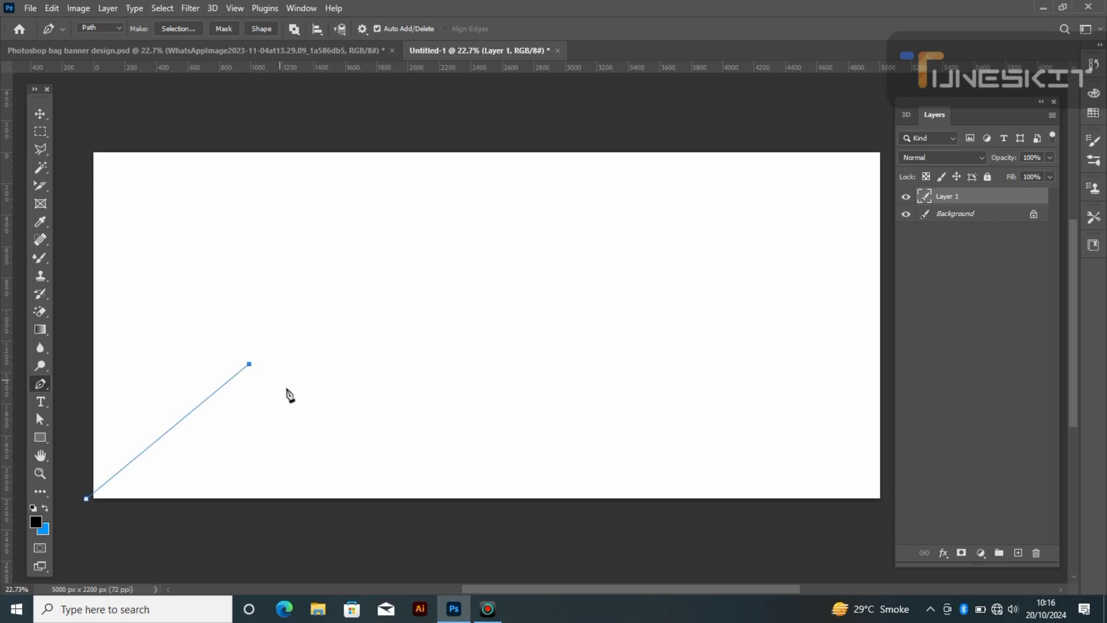
- Outline a zigzag mountain-shaped path with the Pen tool across the lower half of the canvas, running around its bottom edge
{"action": "left_click", "coordinate": [378, 497]}
{"action": "key", "text": "ctrl+z"}
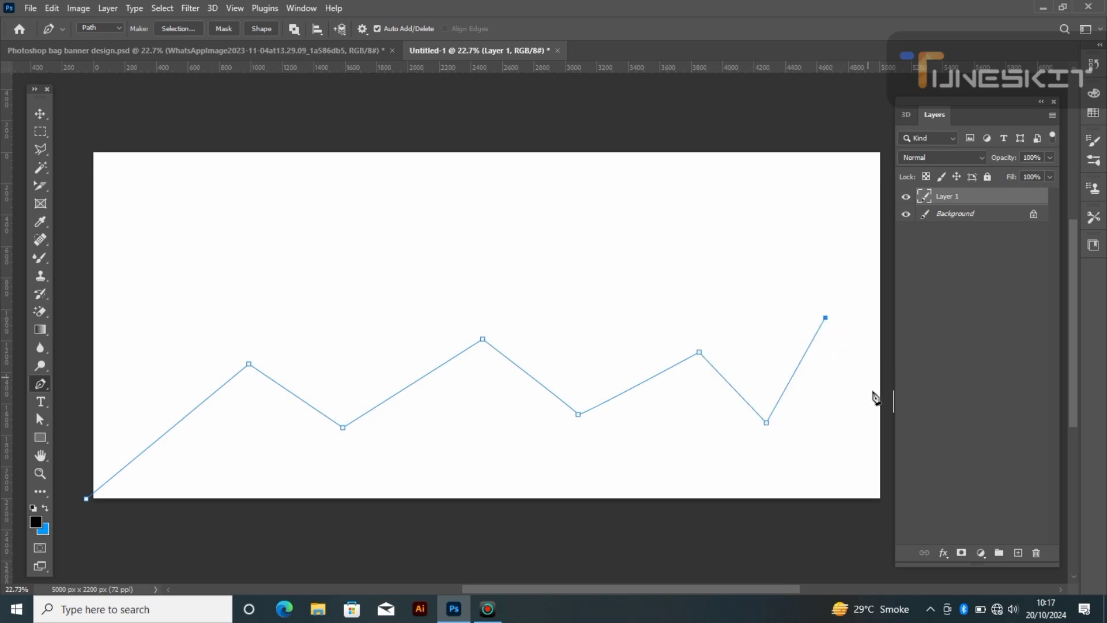
{"action": "left_click", "coordinate": [888, 467]}
{"action": "left_click", "coordinate": [92, 516]}
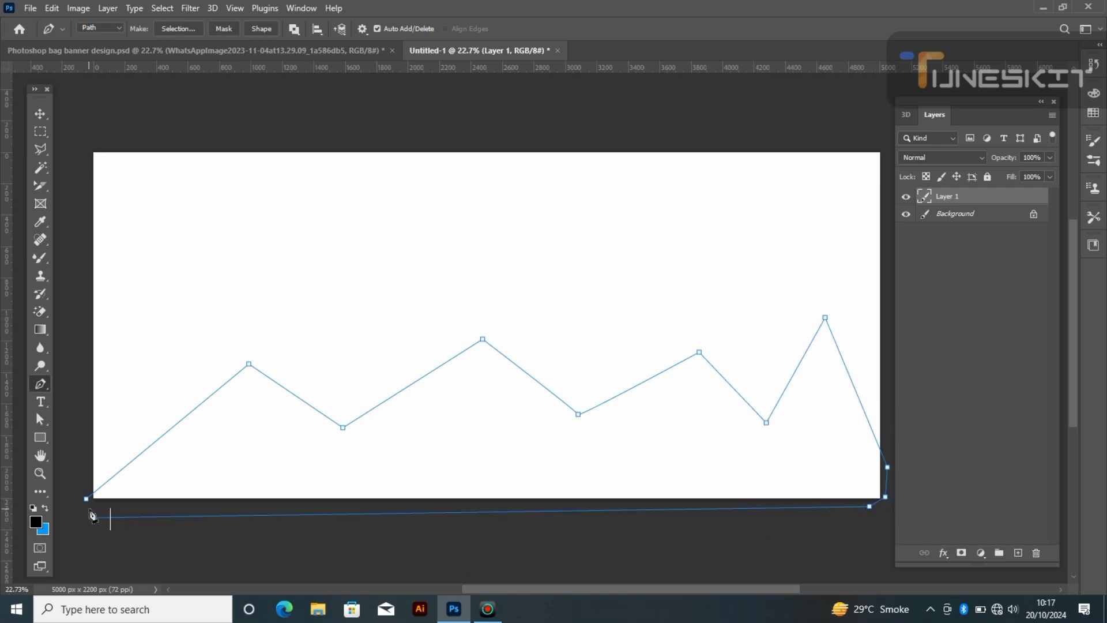
- Fill the closed zigzag path with a solid color layer in blue 3366ff
{"action": "left_click", "coordinate": [980, 553]}
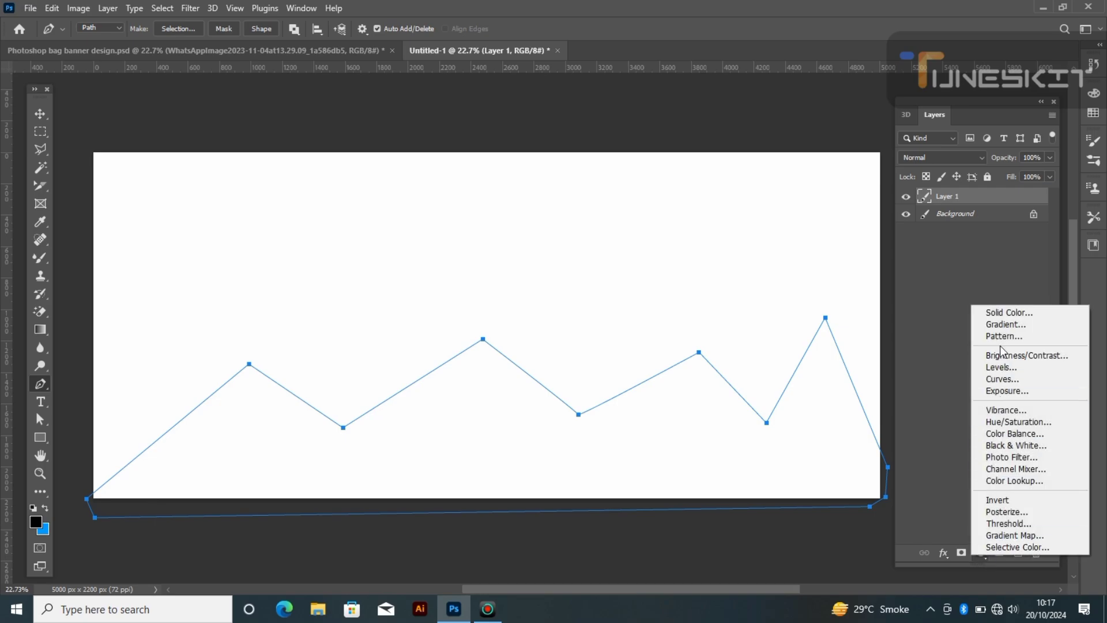
{"action": "left_click", "coordinate": [997, 313]}
{"action": "left_click", "coordinate": [205, 421]}
{"action": "left_click", "coordinate": [166, 364]}
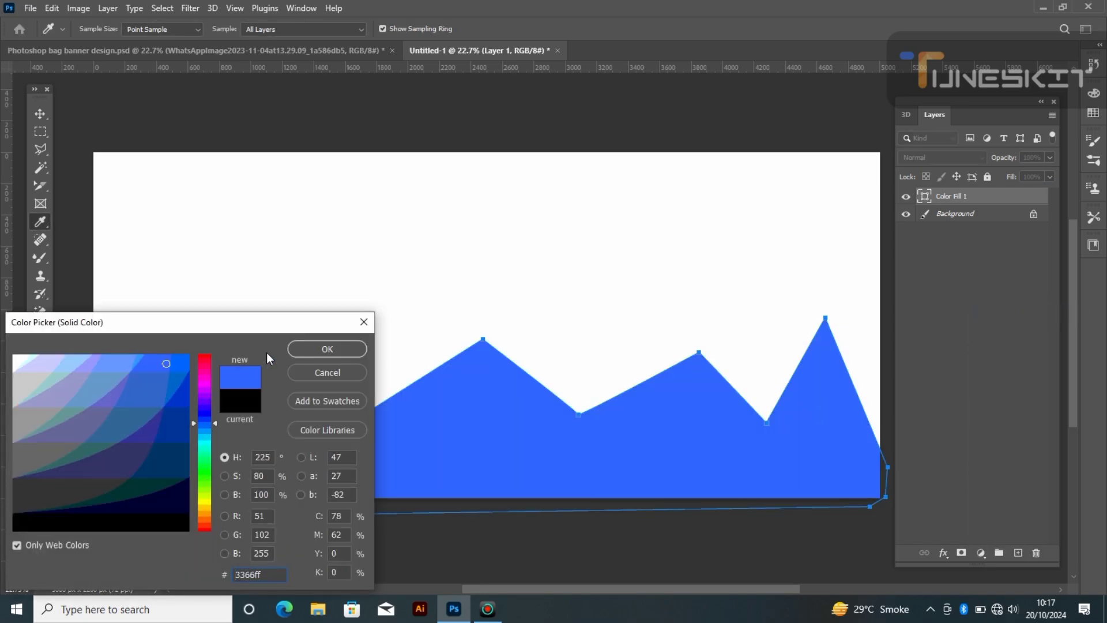
{"action": "left_click", "coordinate": [315, 349]}
{"action": "right_click", "coordinate": [41, 383]}
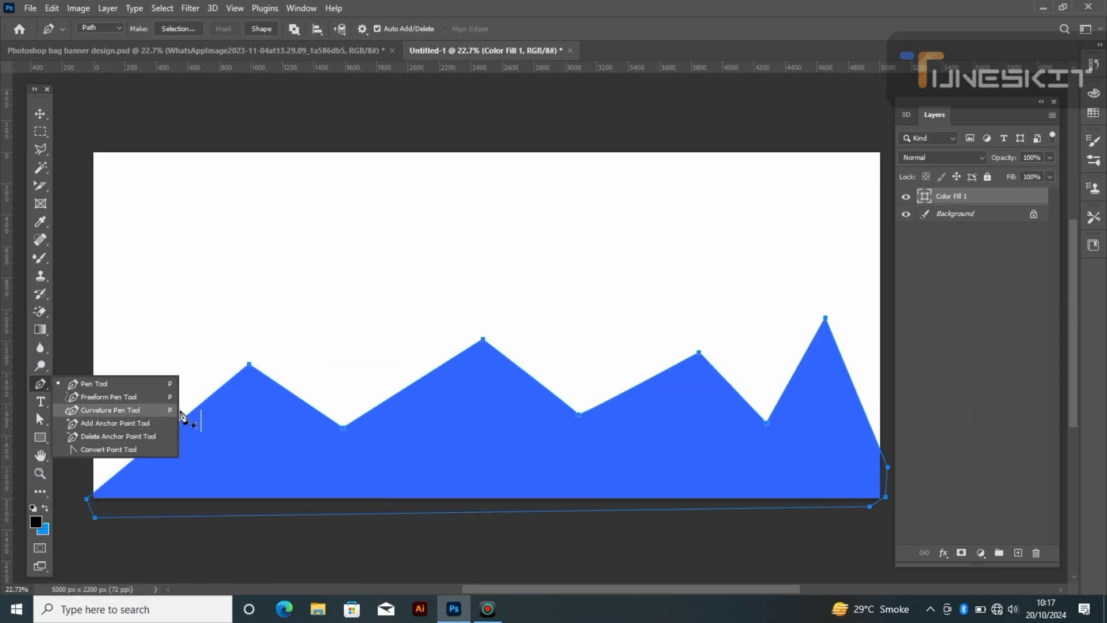
{"action": "left_click", "coordinate": [113, 448]}
{"action": "left_click_drag", "start_coordinate": [246, 366], "coordinate": [296, 364]}
{"action": "left_click_drag", "start_coordinate": [86, 497], "coordinate": [143, 476]}
{"action": "left_click_drag", "start_coordinate": [295, 374], "coordinate": [299, 390]}
{"action": "key", "text": "ctrl+z"}
{"action": "key", "text": "ctrl+z"}
{"action": "key", "text": "ctrl+z"}
{"action": "key", "text": "ctrl+z"}
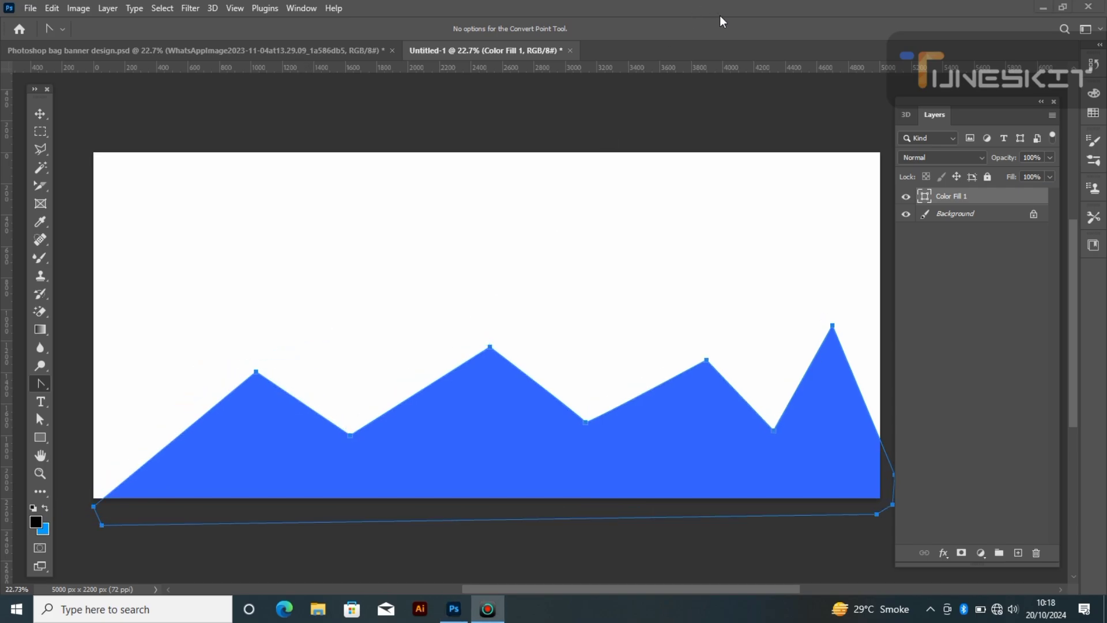
- Move the blue shape slightly left and down, and convert its first peak and lower-left anchor point into smooth curves
{"action": "key", "text": "v"}
{"action": "mouse_move", "coordinate": [275, 425]}
{"action": "left_mouse_down"}
{"action": "mouse_move", "coordinate": [299, 477]}
{"action": "mouse_move", "coordinate": [263, 413]}
{"action": "left_mouse_up"}
{"action": "left_click", "coordinate": [40, 383]}
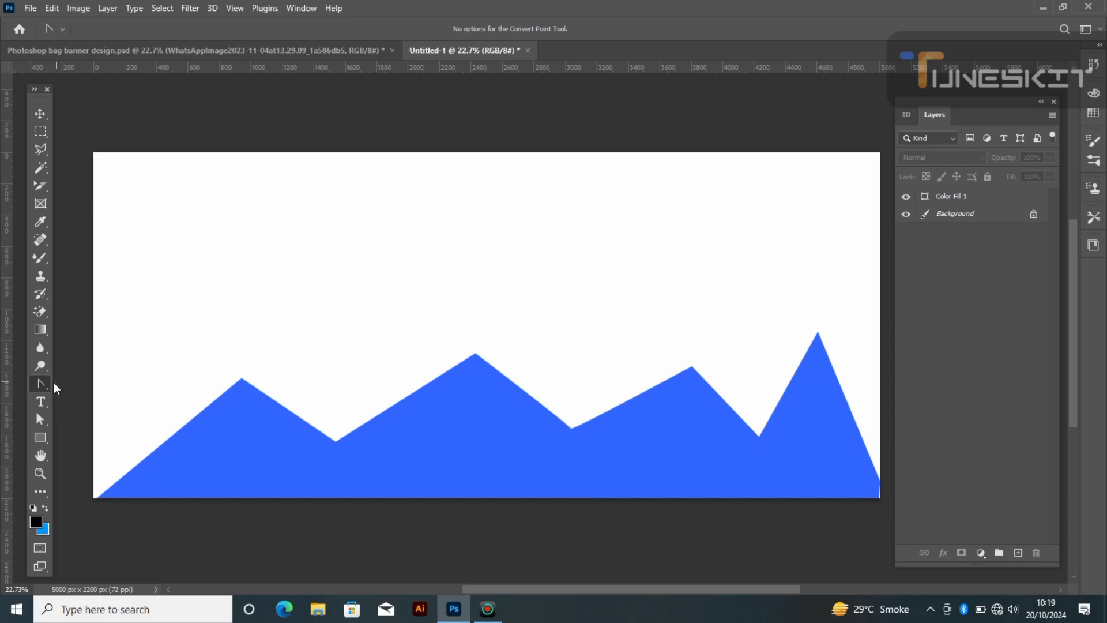
{"action": "left_click", "coordinate": [953, 197]}
{"action": "left_click_drag", "start_coordinate": [241, 378], "coordinate": [298, 378]}
{"action": "left_click_drag", "start_coordinate": [79, 512], "coordinate": [141, 510]}
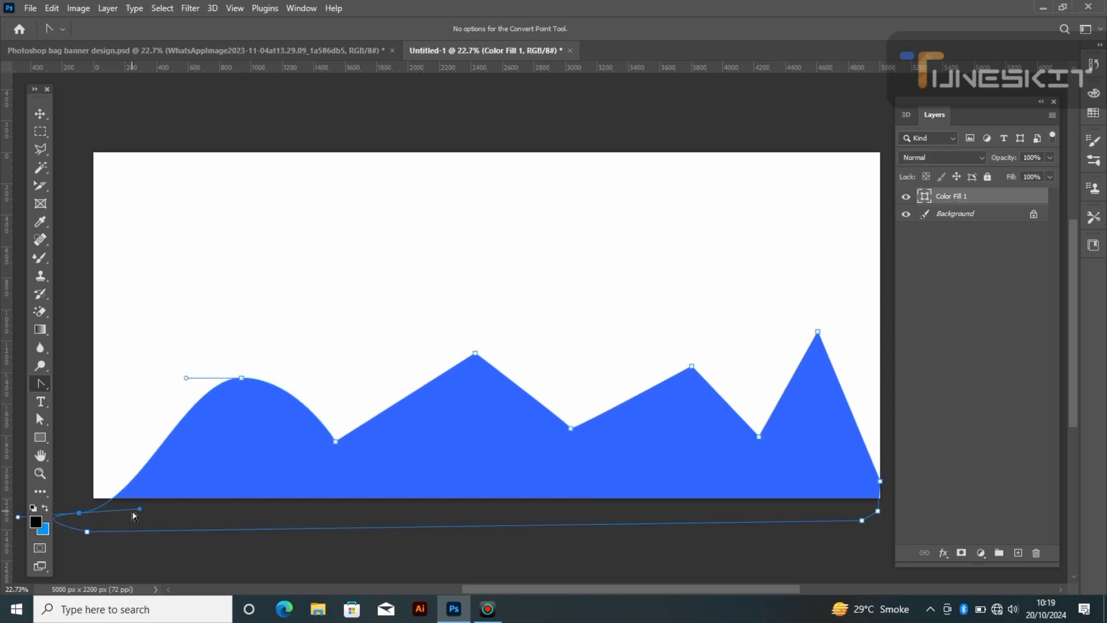
{"action": "left_click", "coordinate": [132, 512]}
{"action": "left_click", "coordinate": [122, 490]}
{"action": "left_click", "coordinate": [134, 508]}
{"action": "left_click", "coordinate": [112, 498]}
{"action": "left_click_drag", "start_coordinate": [139, 509], "coordinate": [168, 459]}
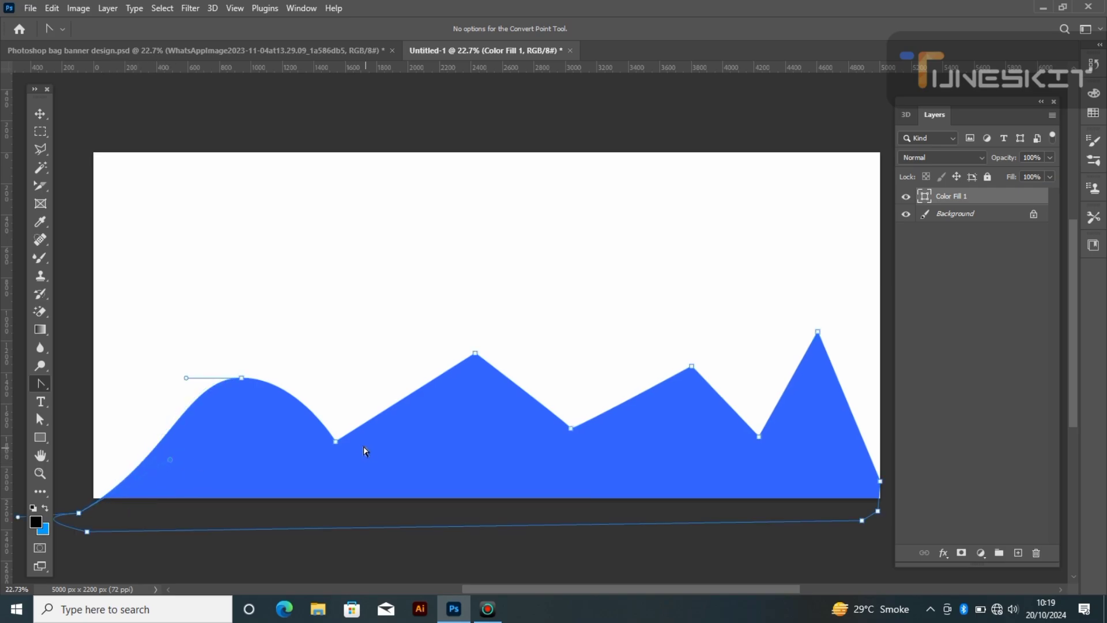
- Convert the remaining valleys, peaks and right-end anchor point of the blue shape into smooth curves
{"action": "left_click_drag", "start_coordinate": [336, 442], "coordinate": [377, 439]}
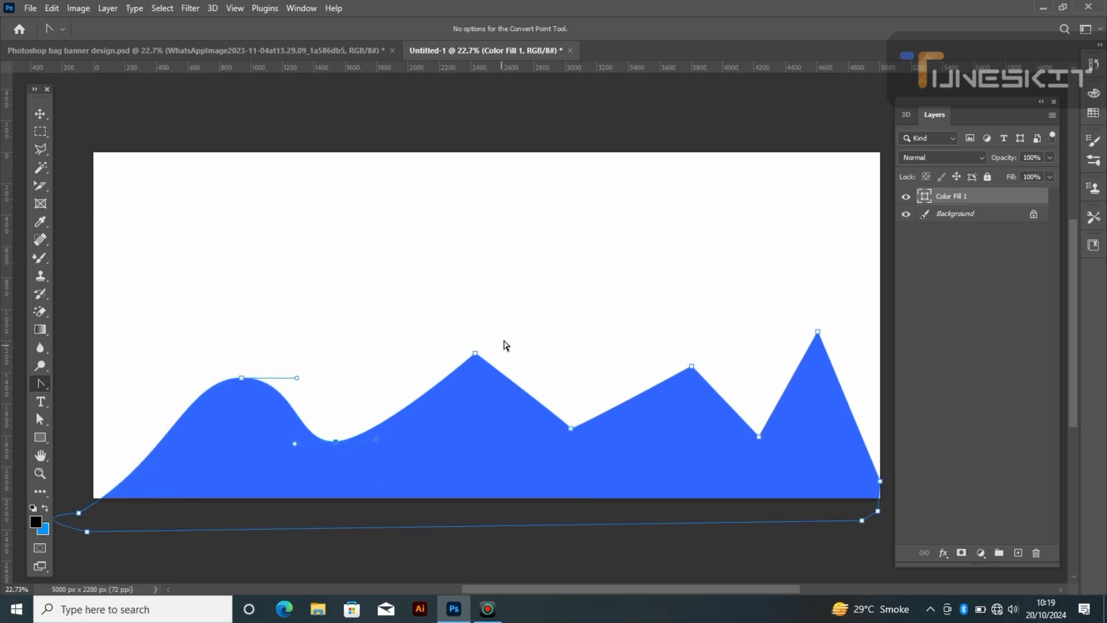
{"action": "left_click_drag", "start_coordinate": [475, 353], "coordinate": [522, 341]}
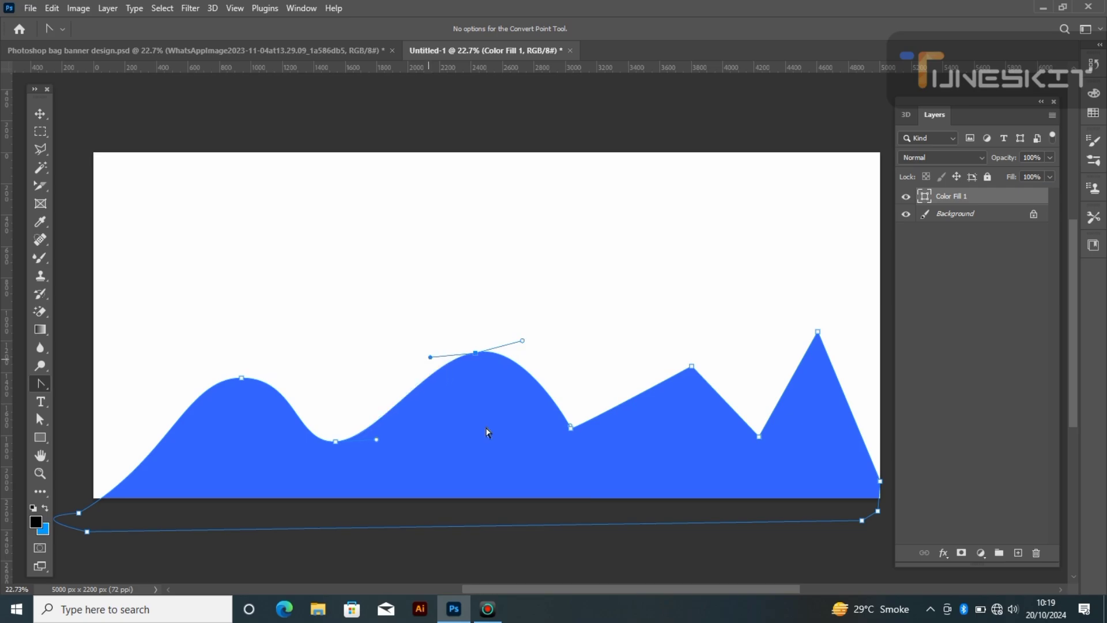
{"action": "left_click_drag", "start_coordinate": [571, 427], "coordinate": [610, 429]}
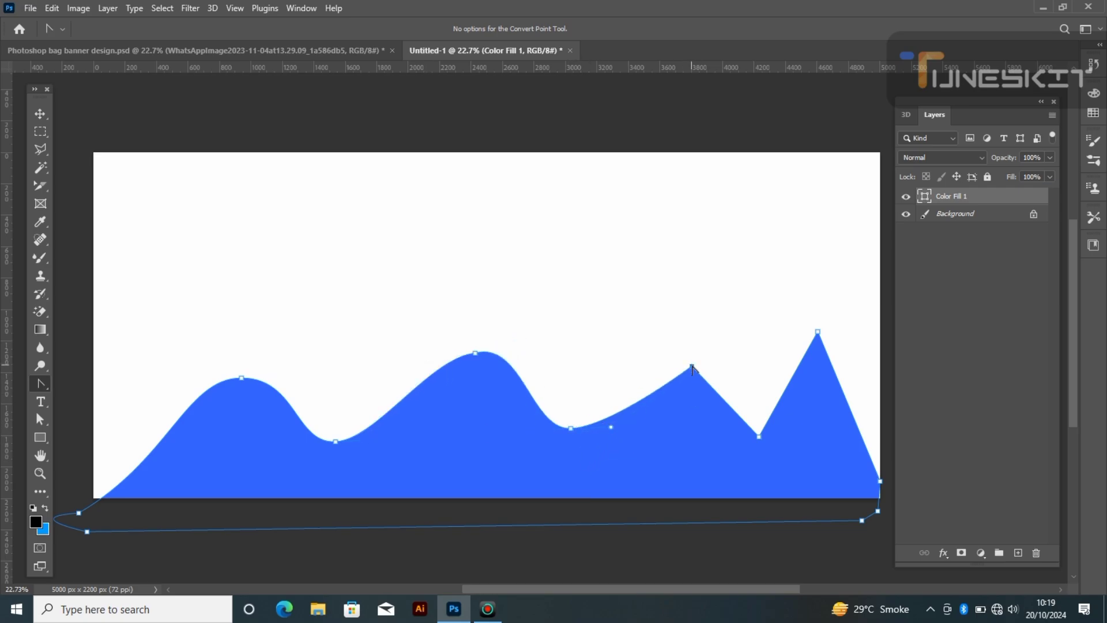
{"action": "left_click_drag", "start_coordinate": [693, 369], "coordinate": [723, 361]}
{"action": "left_click_drag", "start_coordinate": [759, 436], "coordinate": [789, 422]}
{"action": "left_click_drag", "start_coordinate": [818, 332], "coordinate": [862, 322]}
{"action": "left_click_drag", "start_coordinate": [880, 481], "coordinate": [901, 473]}
- Scale the wave shape to about 103.7% and reposition it so it spans the full canvas width
{"action": "left_click", "coordinate": [40, 116]}
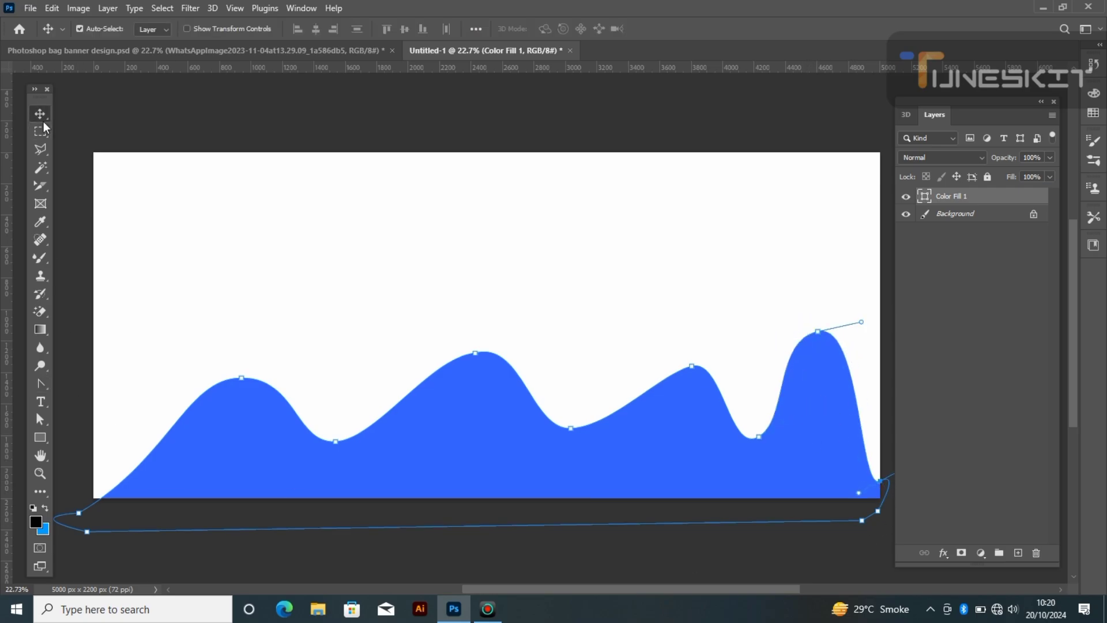
{"action": "left_click", "coordinate": [215, 554]}
{"action": "left_click", "coordinate": [369, 466]}
{"action": "key", "text": "ctrl+t"}
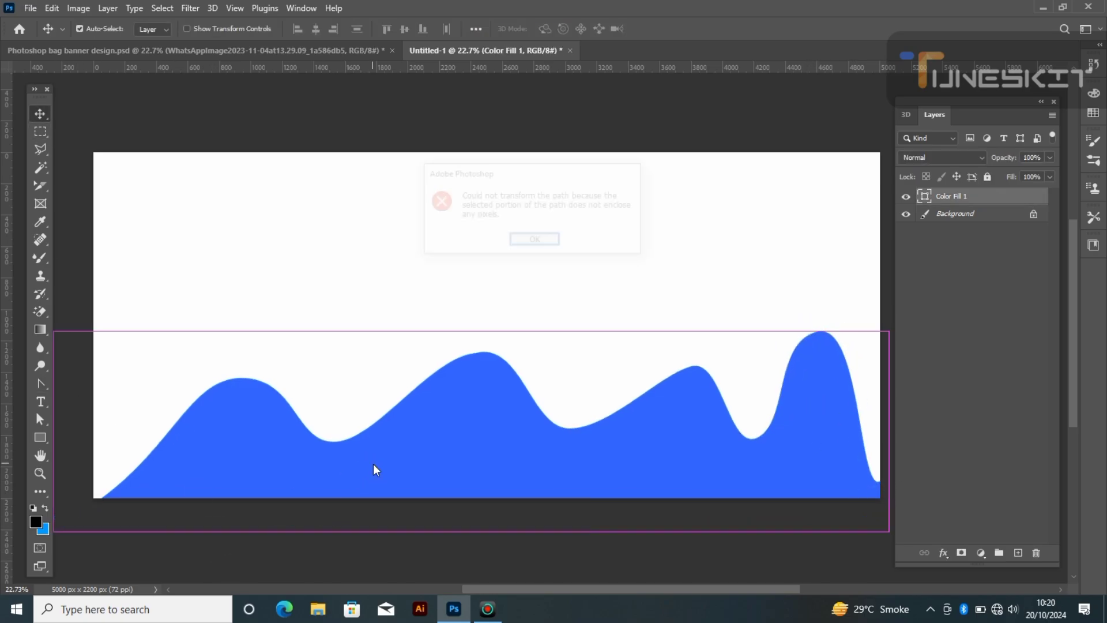
{"action": "left_click", "coordinate": [527, 241]}
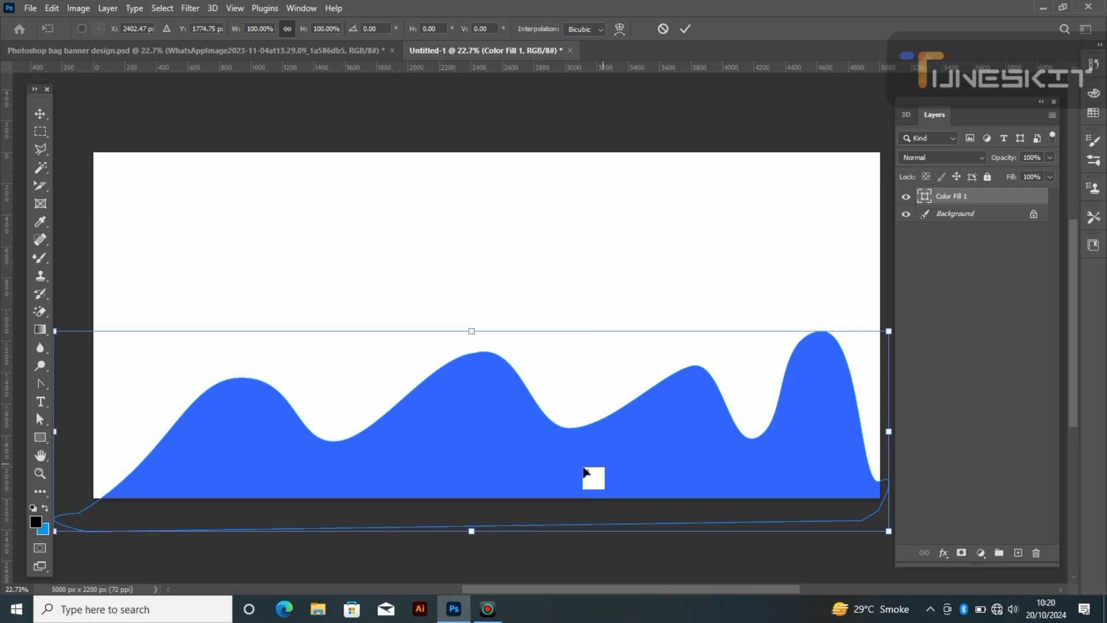
{"action": "scroll", "coordinate": [570, 470], "scroll_direction": "down", "scroll_amount": 1}
{"action": "left_click_drag", "start_coordinate": [818, 435], "coordinate": [843, 436]}
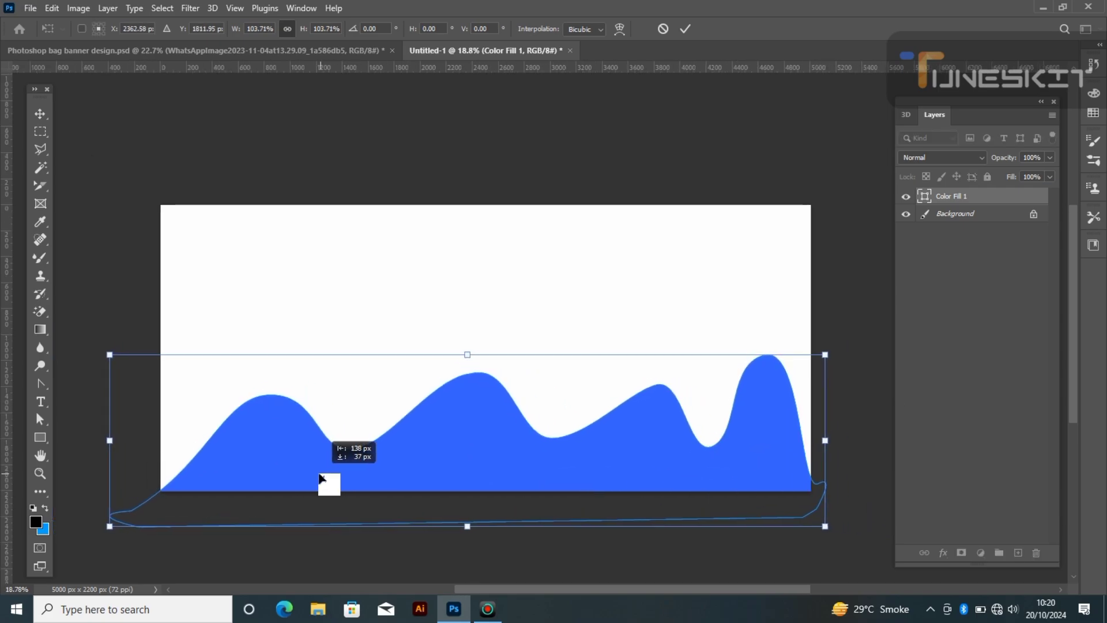
{"action": "key", "text": "Return"}
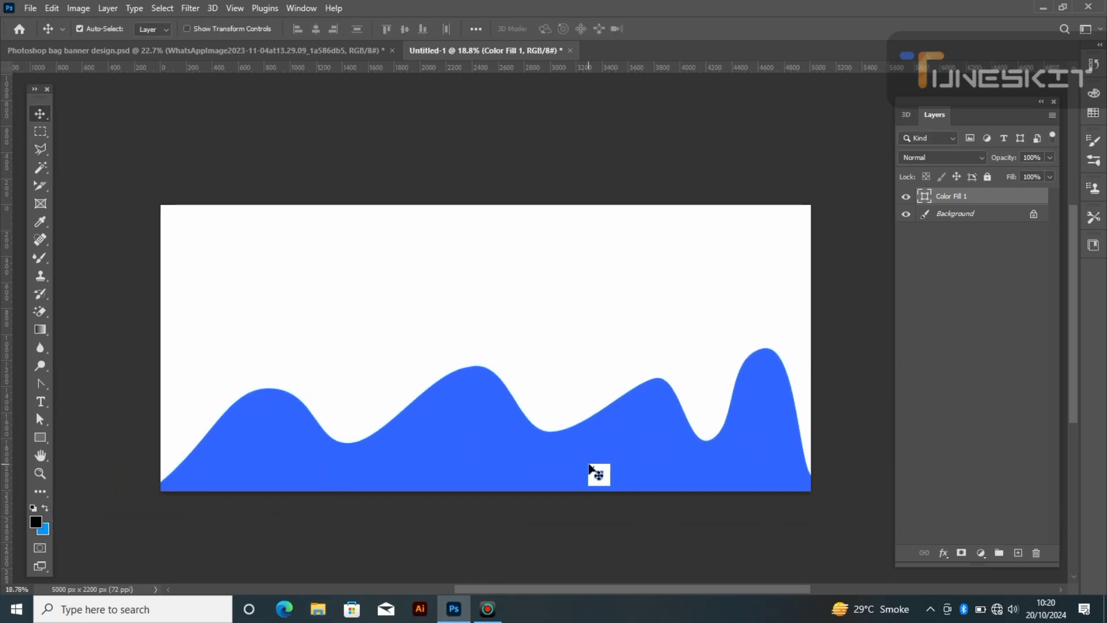
- Duplicate the wave layer, offset the copy up and left behind the original, and set the copy's opacity to 71%
{"action": "left_click_drag", "start_coordinate": [589, 467], "coordinate": [594, 470]}
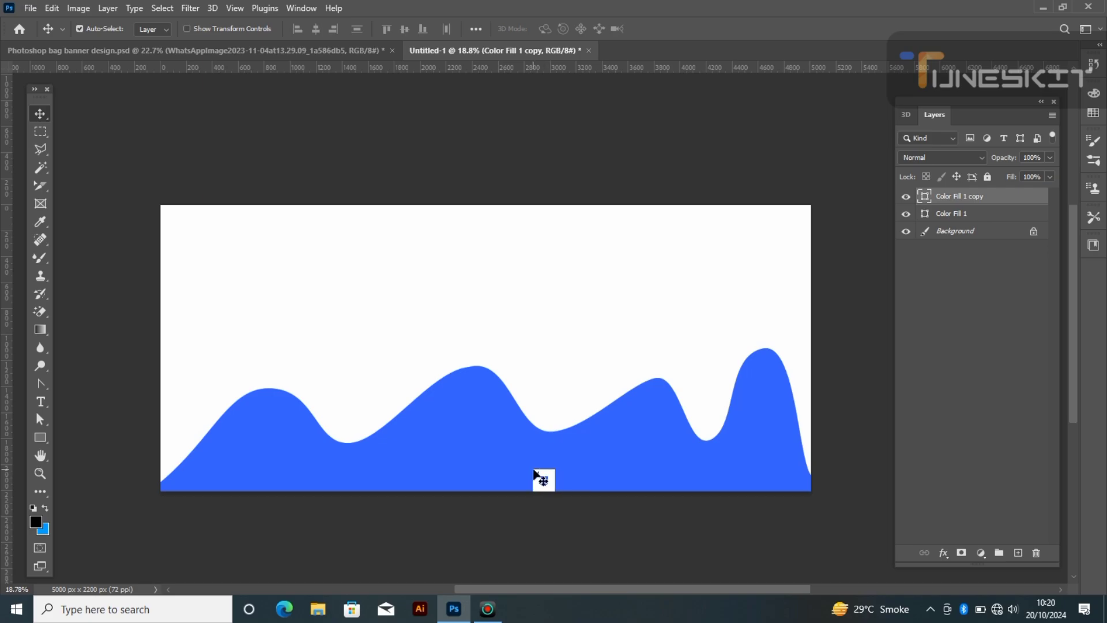
{"action": "left_click_drag", "start_coordinate": [618, 476], "coordinate": [598, 447]}
{"action": "left_click_drag", "start_coordinate": [960, 199], "coordinate": [969, 221]}
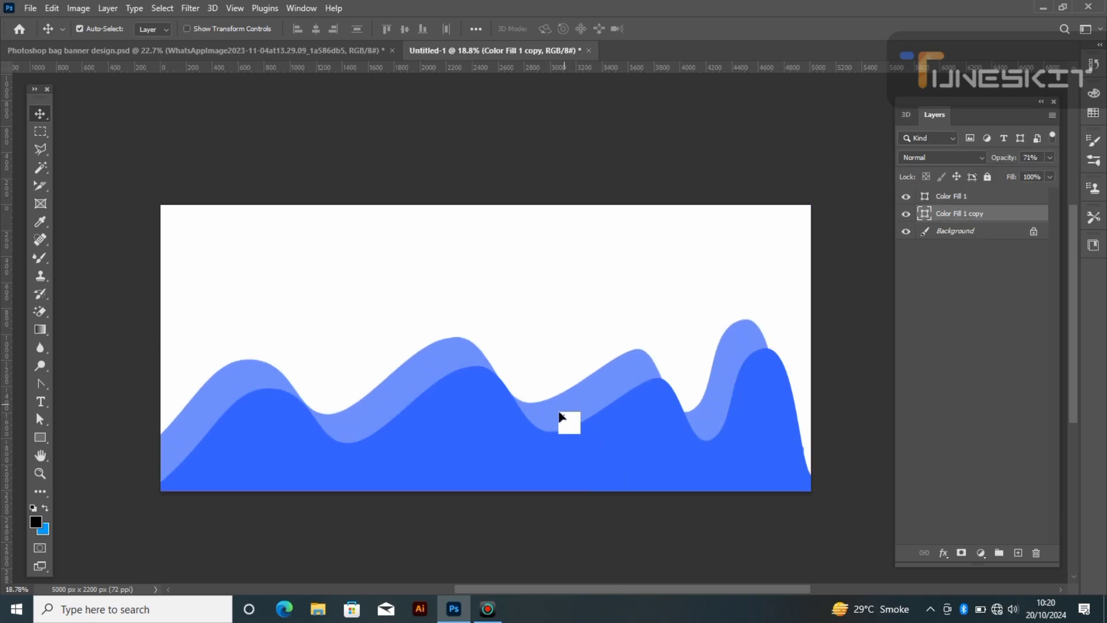
{"action": "left_click_drag", "start_coordinate": [559, 413], "coordinate": [552, 405]}
{"action": "left_click_drag", "start_coordinate": [946, 199], "coordinate": [951, 221]}
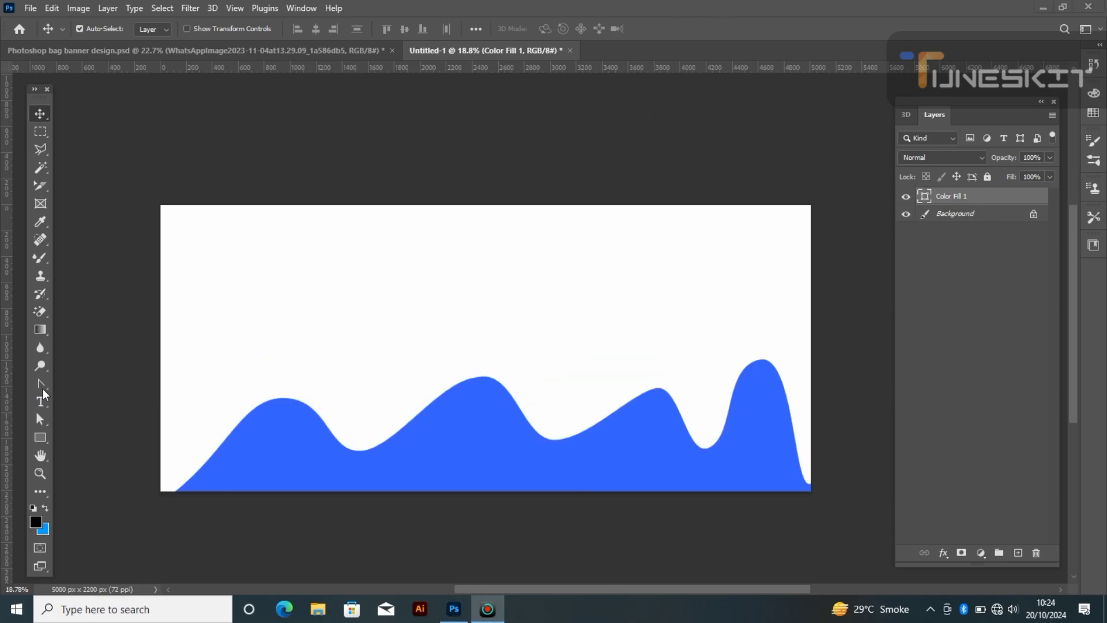
- Add a new layer and draw a closed Pen path with three peaks overlapping the lower part of the wave
{"action": "right_click", "coordinate": [41, 383]}
{"action": "left_click", "coordinate": [173, 380]}
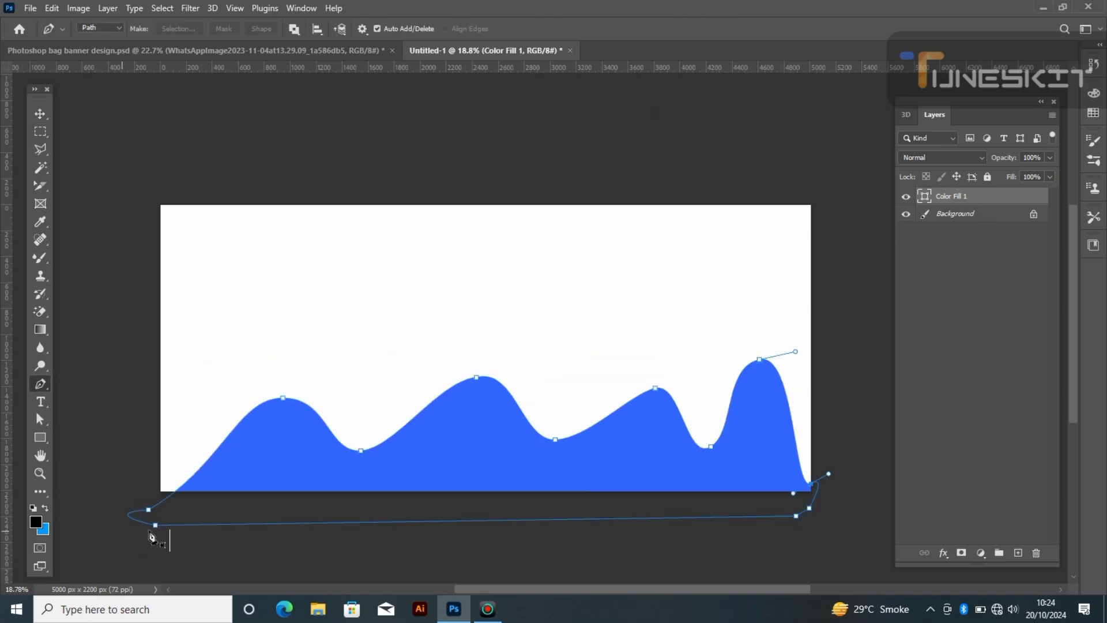
{"action": "left_click", "coordinate": [1017, 553]}
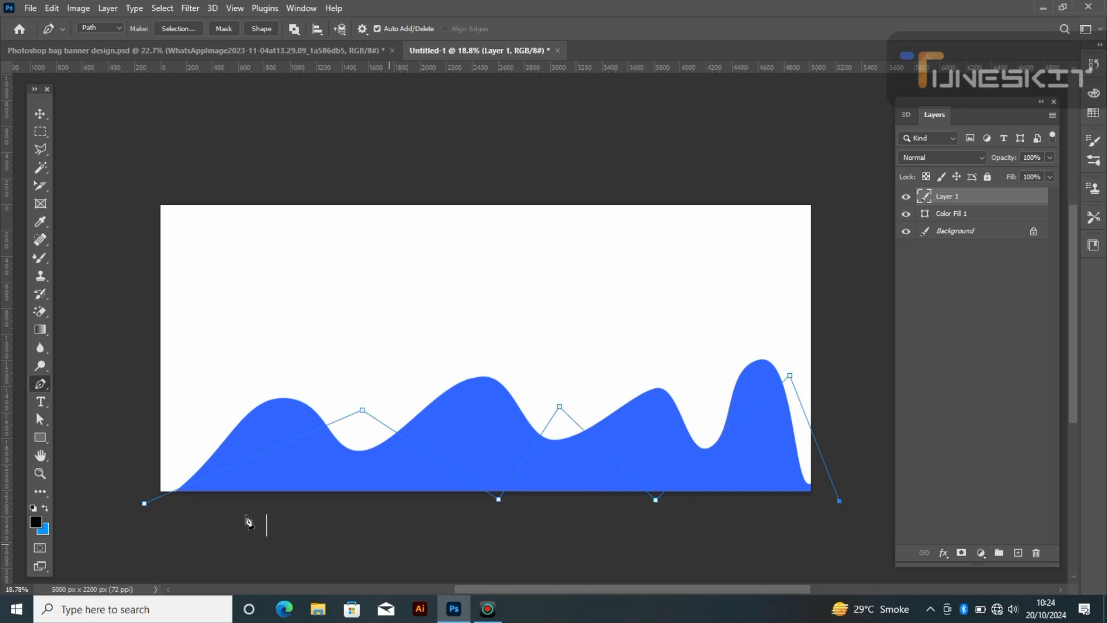
{"action": "left_click", "coordinate": [144, 504]}
- Fill the new three-peak path with a solid color layer in blue 0066ff
{"action": "left_click", "coordinate": [944, 552]}
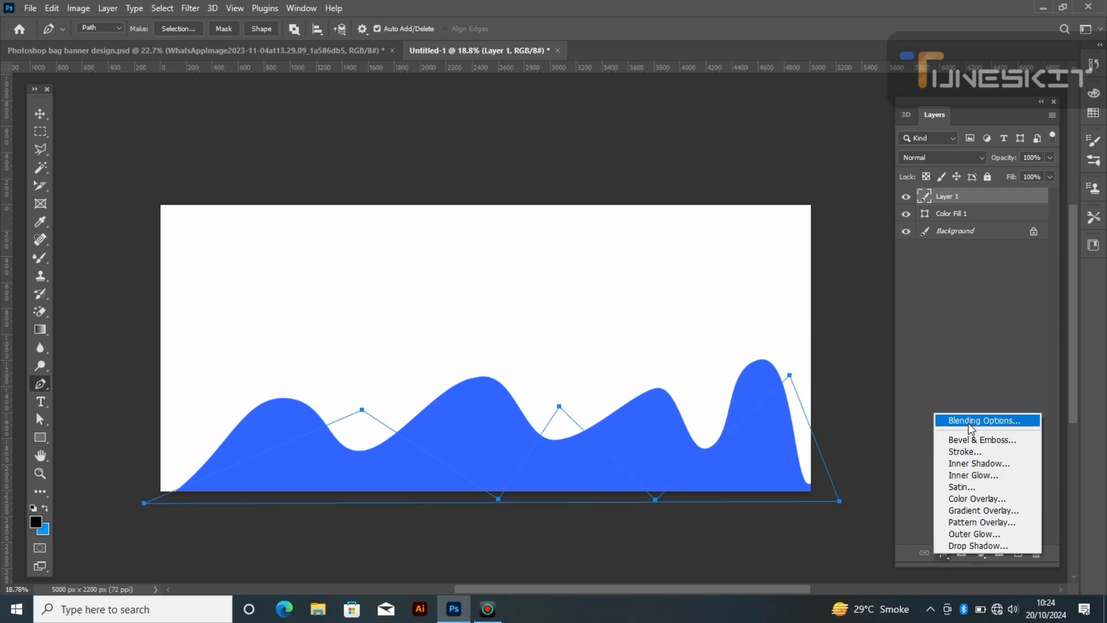
{"action": "left_click", "coordinate": [981, 552]}
{"action": "left_click", "coordinate": [1006, 305]}
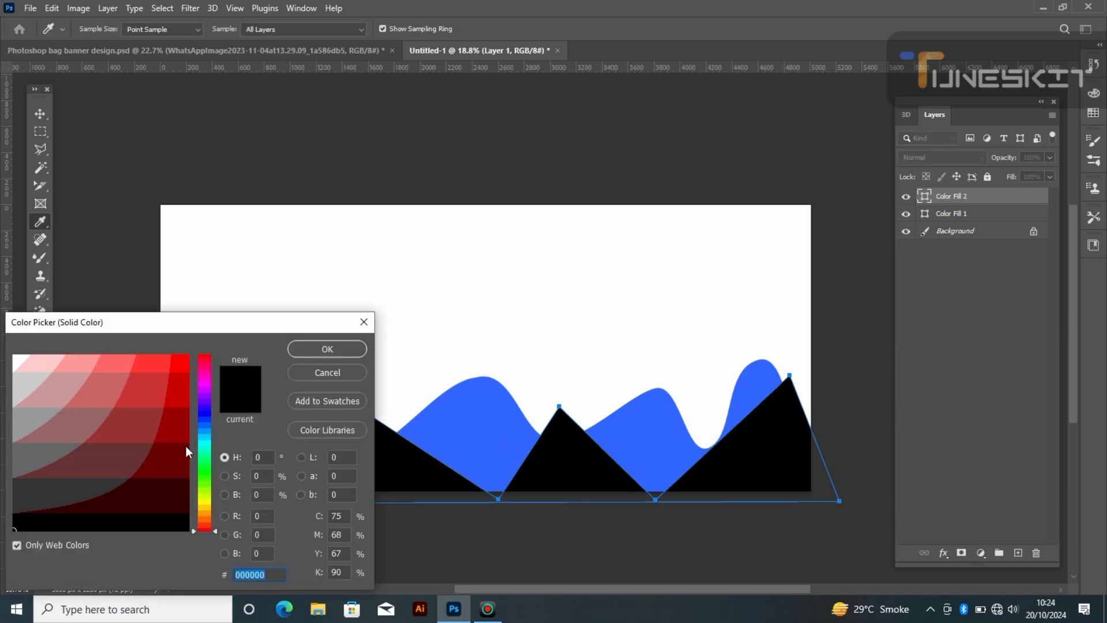
{"action": "left_click", "coordinate": [188, 428]}
{"action": "left_click", "coordinate": [179, 392]}
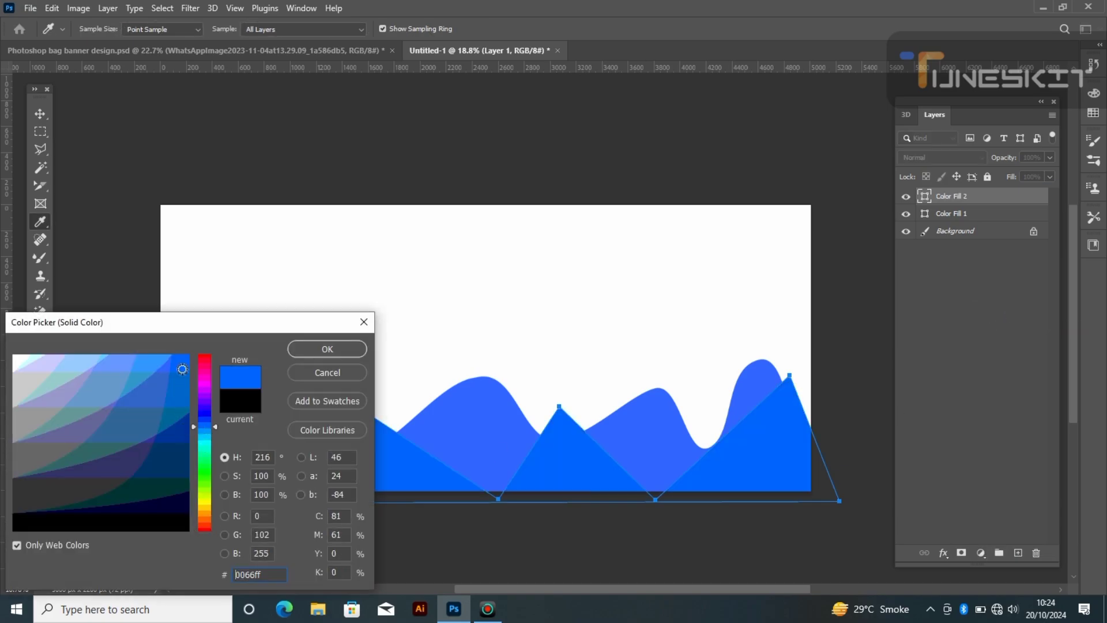
{"action": "left_click", "coordinate": [327, 349]}
- Convert the front shape's first two peaks, the valley between them and its lower-left corner into smooth curves
{"action": "right_click", "coordinate": [39, 386]}
{"action": "left_click", "coordinate": [98, 452]}
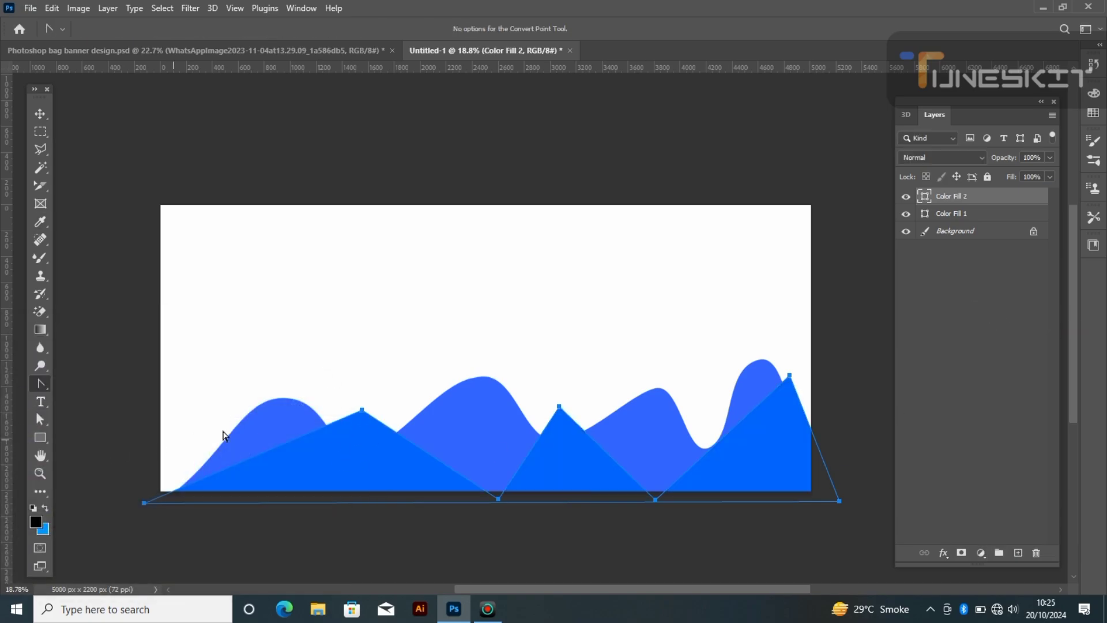
{"action": "left_click_drag", "start_coordinate": [362, 410], "coordinate": [413, 414]}
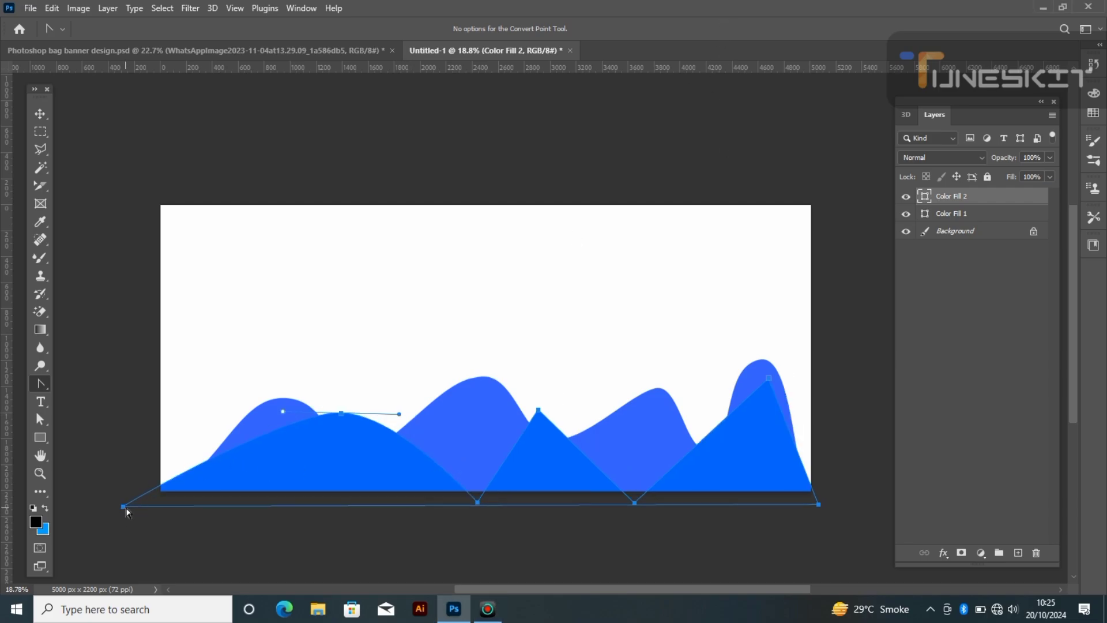
{"action": "left_click_drag", "start_coordinate": [124, 508], "coordinate": [248, 474]}
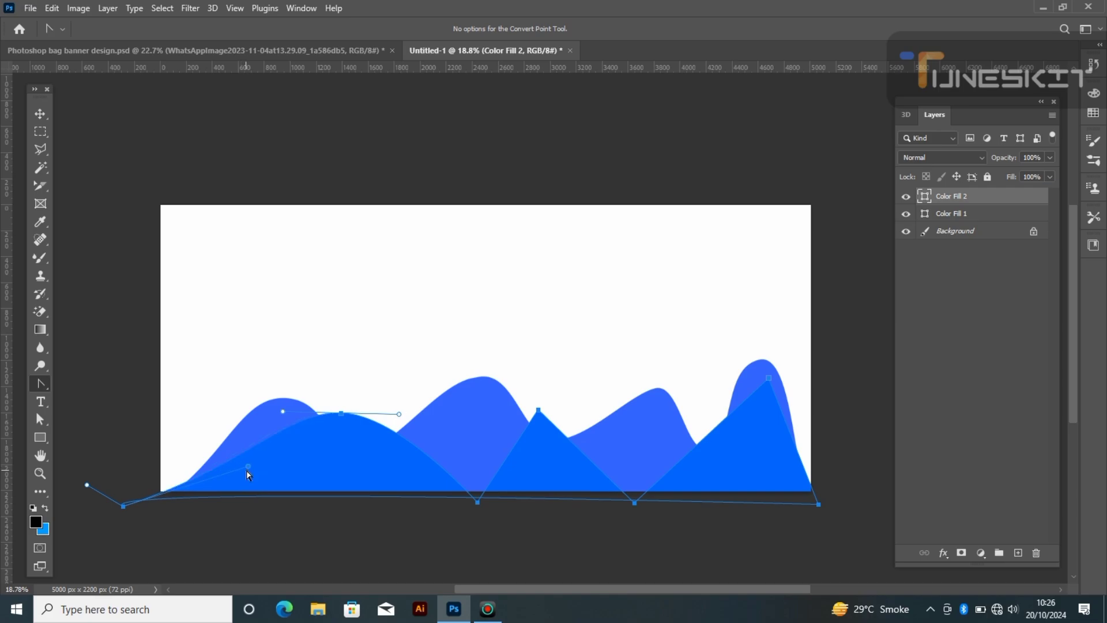
{"action": "left_click_drag", "start_coordinate": [478, 503], "coordinate": [401, 495]}
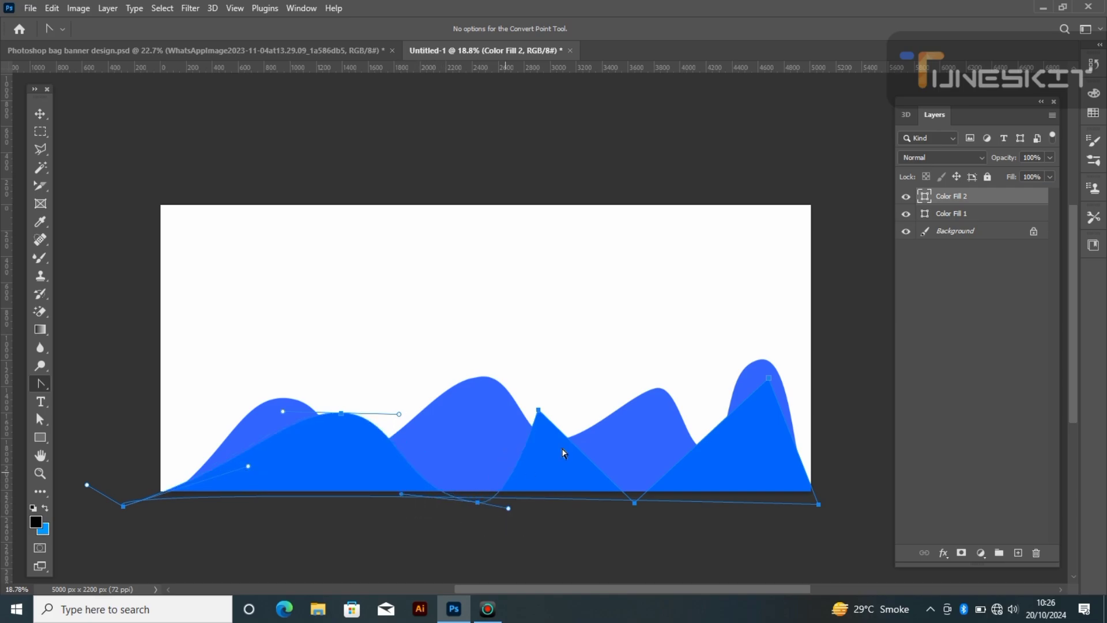
{"action": "left_click_drag", "start_coordinate": [538, 410], "coordinate": [504, 434]}
- Curve the front shape's second valley, last peak and lower-right corner with the Convert Point tool, and deselect the shape
{"action": "left_click", "coordinate": [630, 506]}
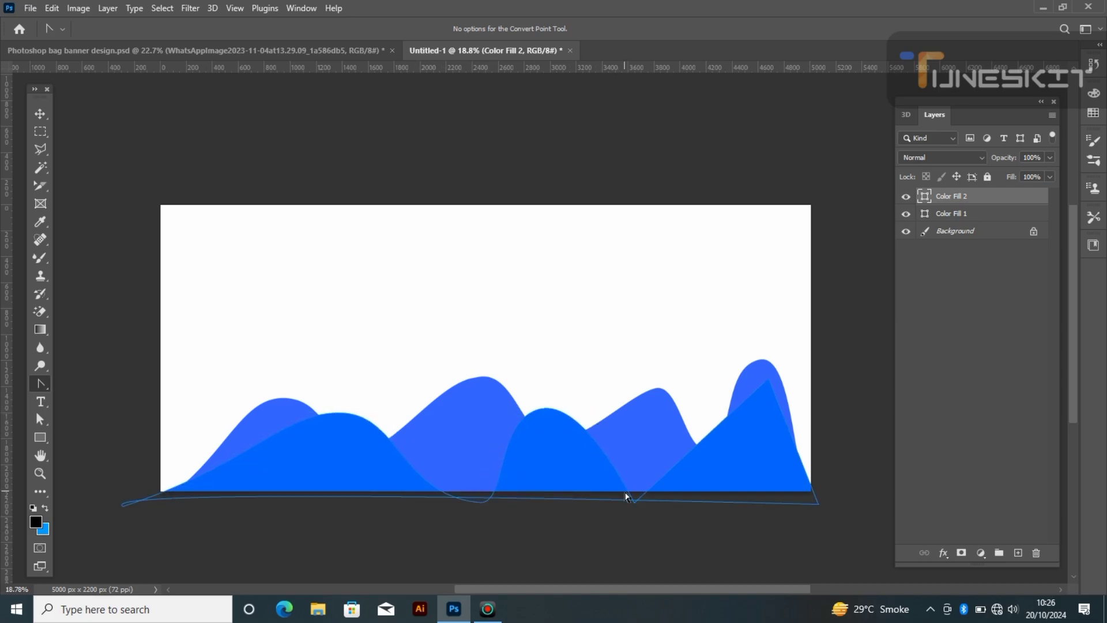
{"action": "left_click_drag", "start_coordinate": [635, 503], "coordinate": [640, 508]}
{"action": "left_click", "coordinate": [645, 512]}
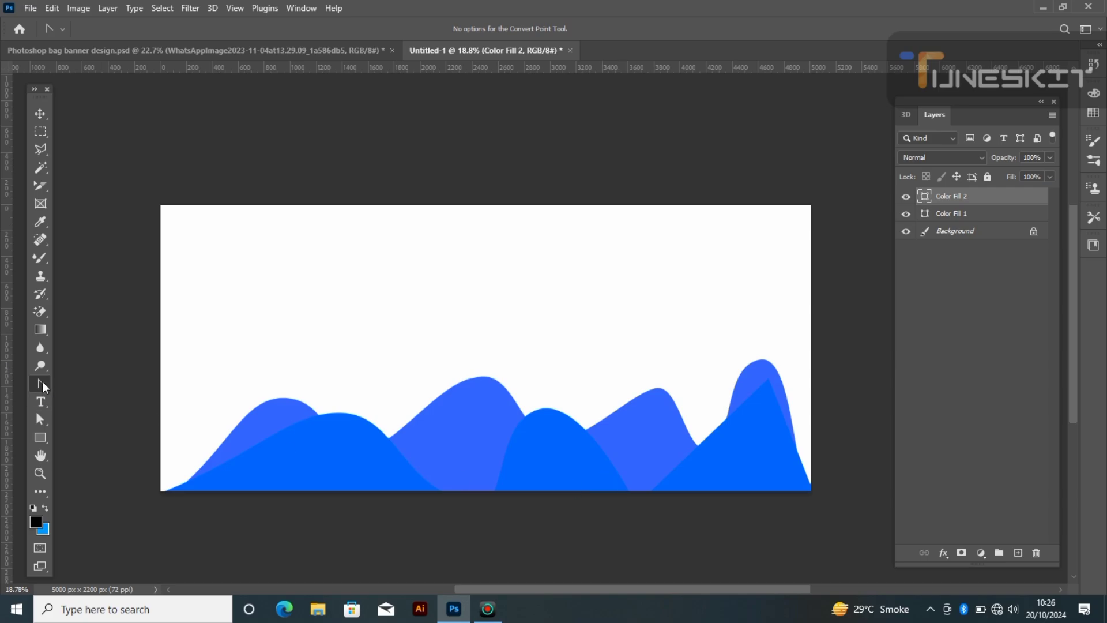
{"action": "left_click", "coordinate": [42, 115]}
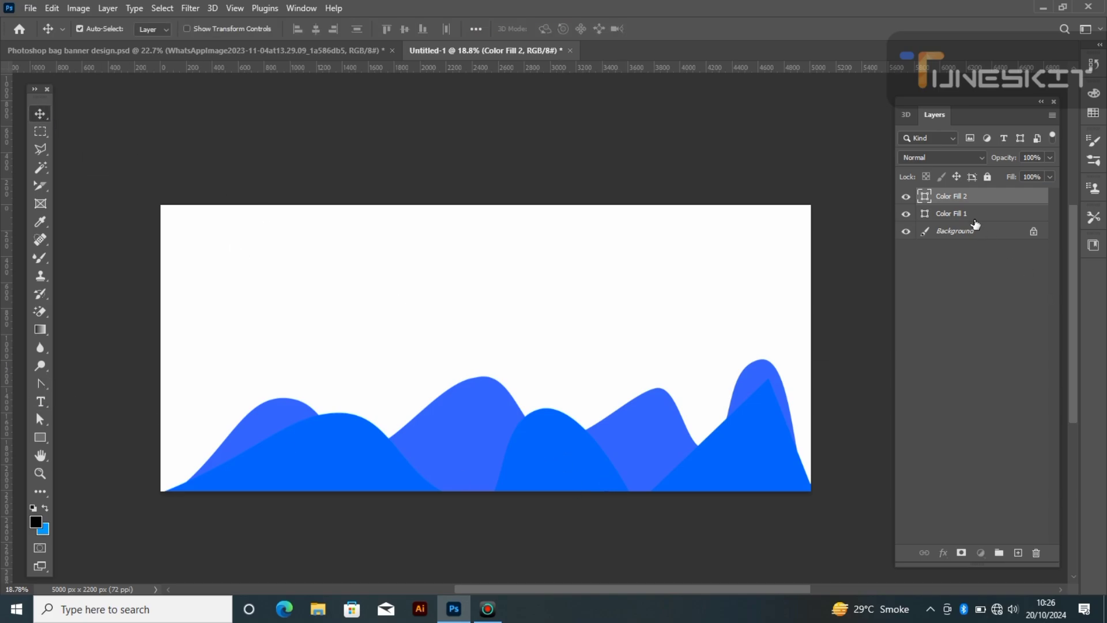
{"action": "left_click", "coordinate": [39, 402]}
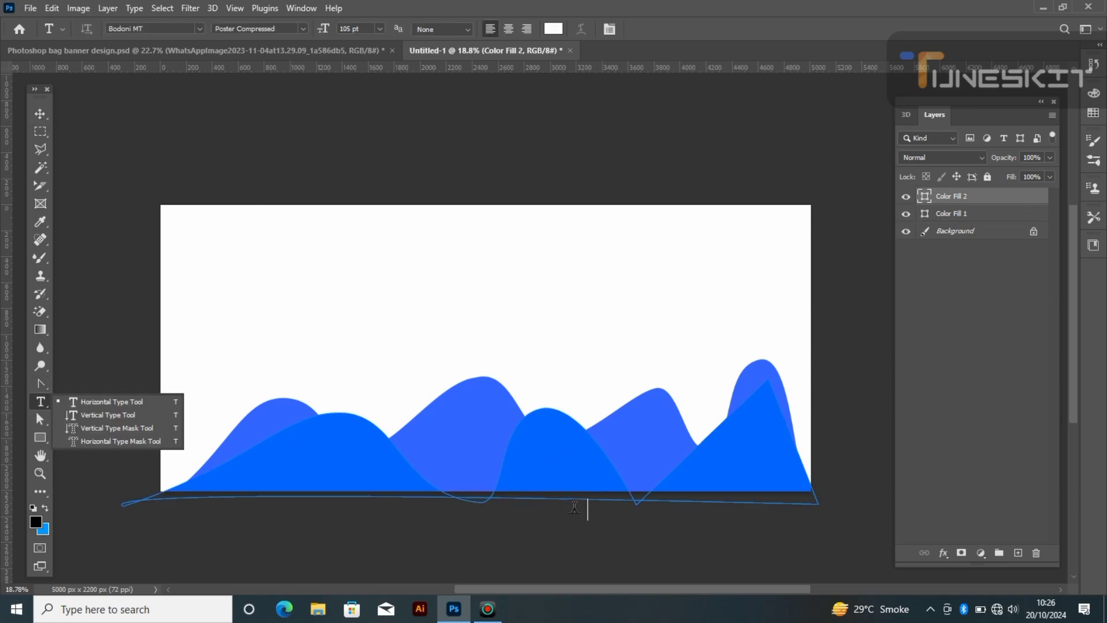
{"action": "left_click", "coordinate": [39, 382]}
{"action": "left_click_drag", "start_coordinate": [637, 505], "coordinate": [680, 503]}
{"action": "left_click_drag", "start_coordinate": [770, 378], "coordinate": [808, 379]}
{"action": "left_click_drag", "start_coordinate": [818, 504], "coordinate": [846, 479]}
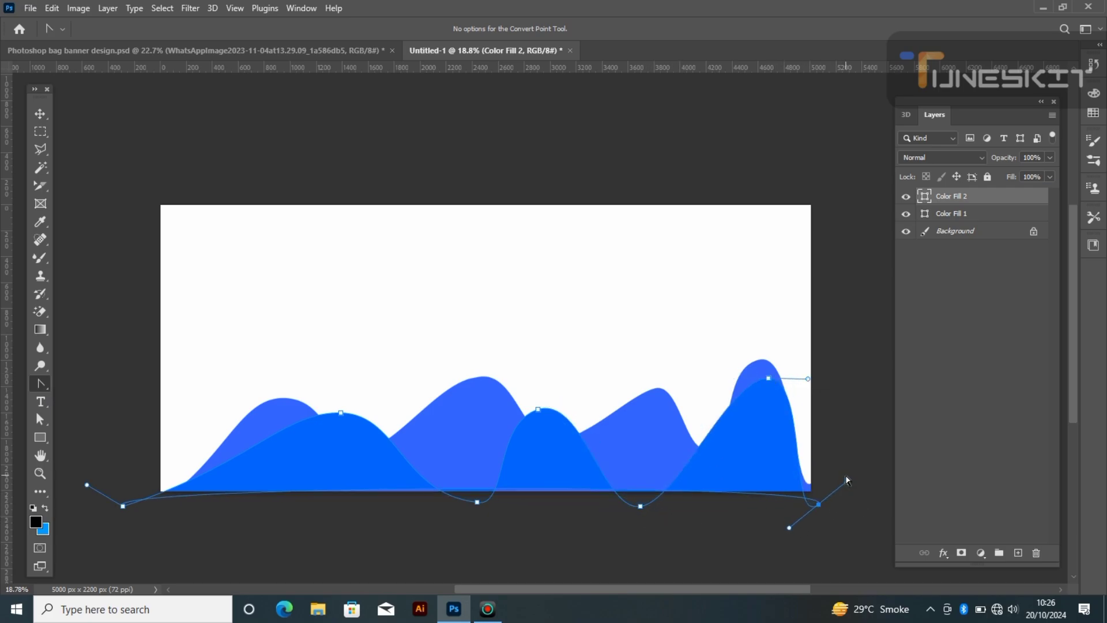
{"action": "left_click", "coordinate": [40, 114]}
{"action": "left_click", "coordinate": [369, 334]}
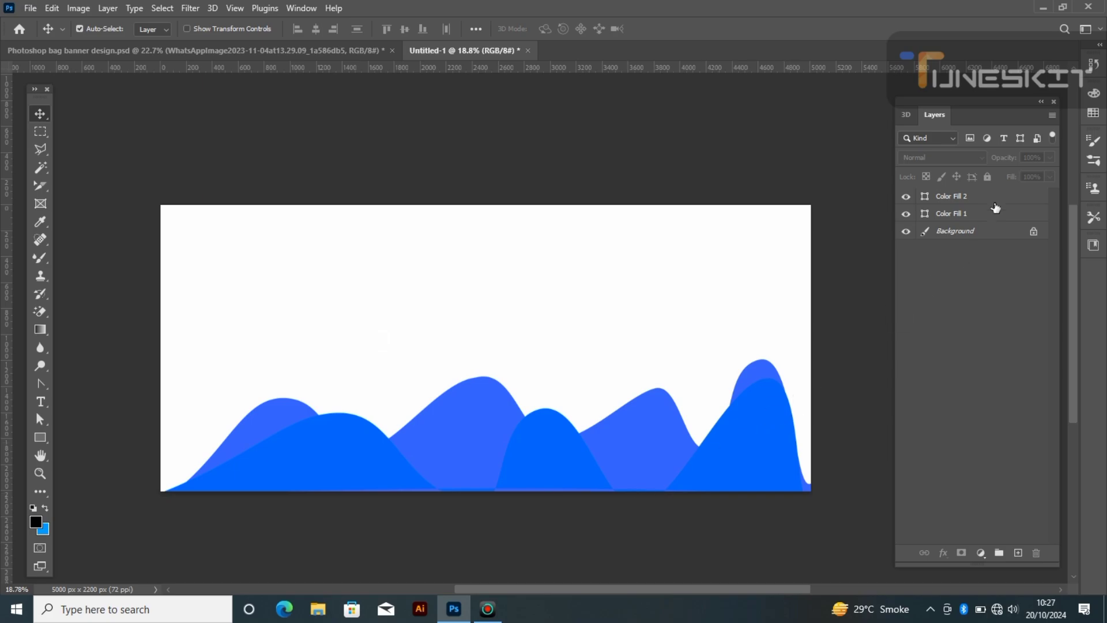
- Lower the opacity of the Color Fill 2 layer to 46%
{"action": "left_click", "coordinate": [972, 200]}
{"action": "left_click", "coordinate": [1049, 157]}
{"action": "left_click_drag", "start_coordinate": [1051, 173], "coordinate": [1030, 174]}
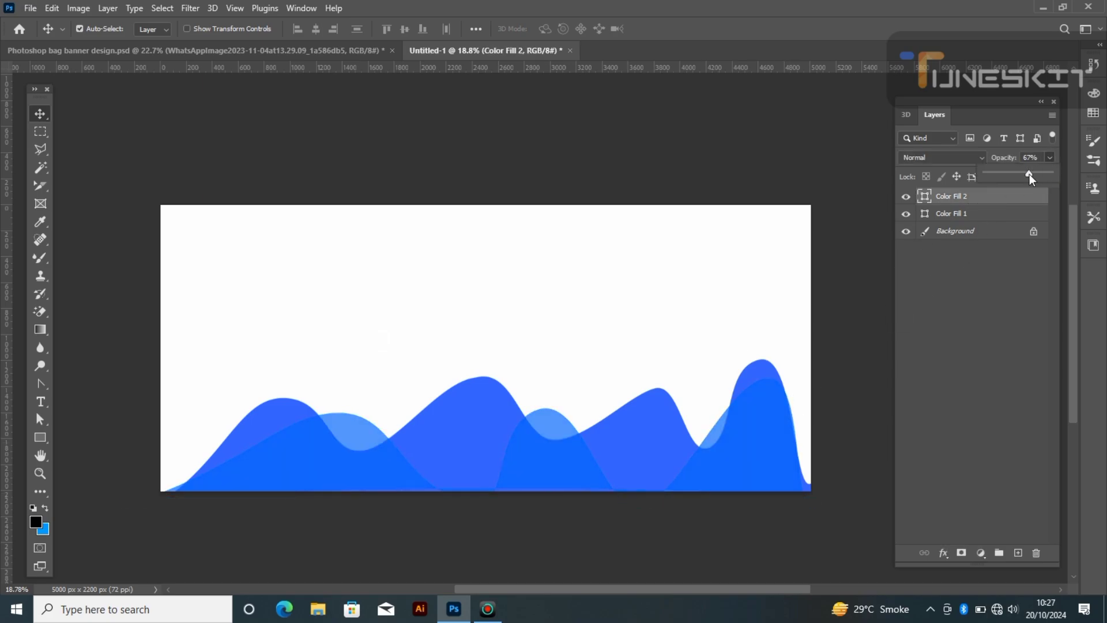
- Scale the Color Fill 2 wave up to about 123% so it extends past both sides of the canvas
{"action": "key", "text": "ctrl+t"}
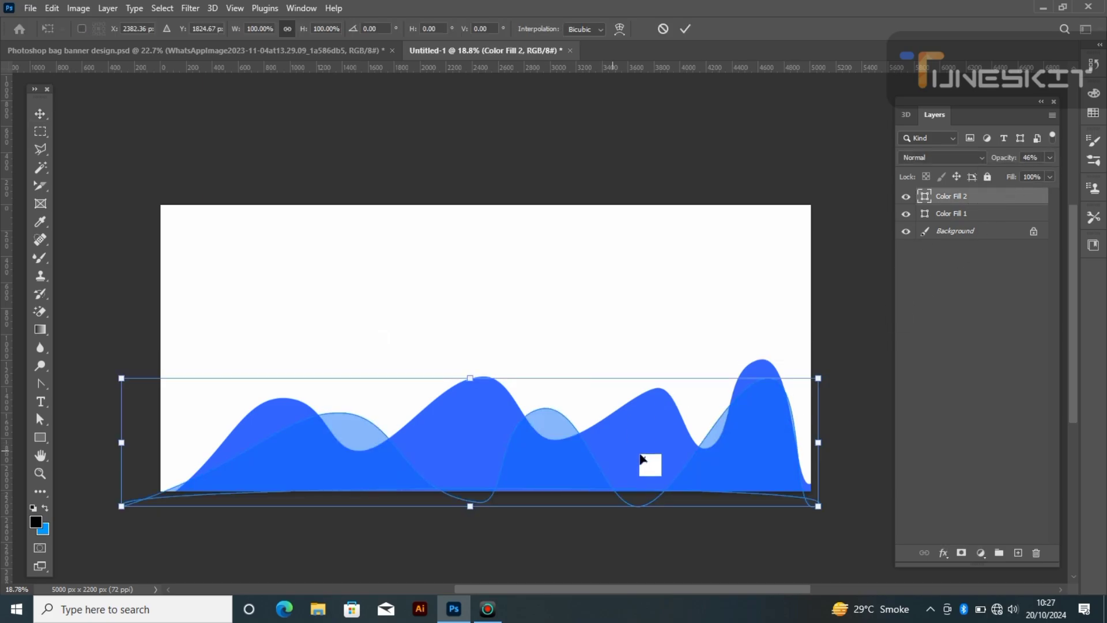
{"action": "left_click_drag", "start_coordinate": [816, 378], "coordinate": [867, 355]}
{"action": "left_click_drag", "start_coordinate": [755, 438], "coordinate": [731, 429]}
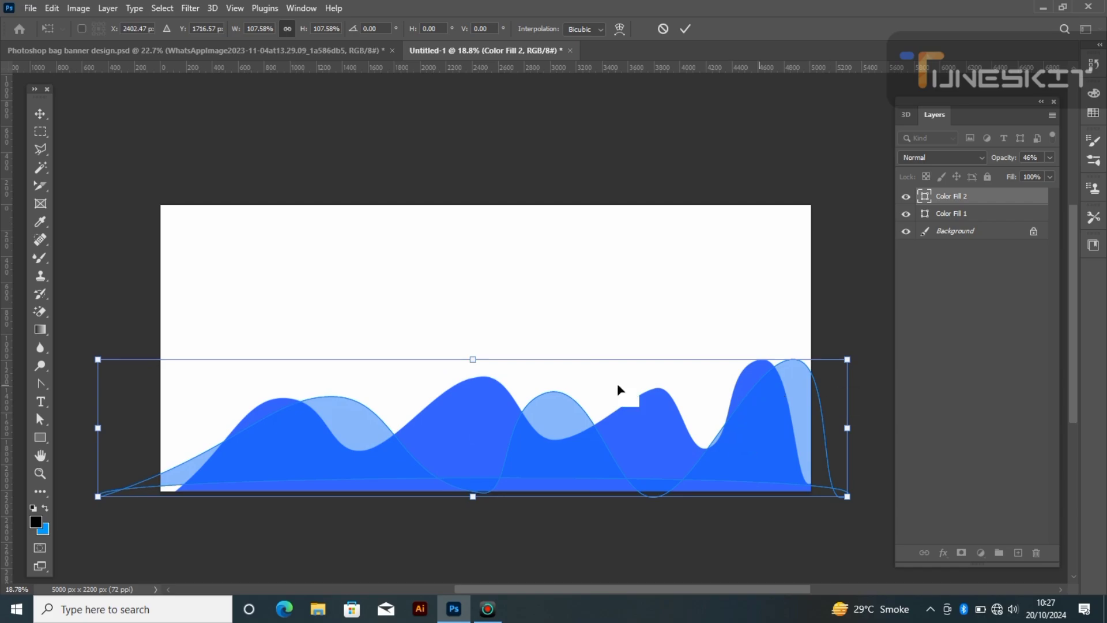
{"action": "left_click_drag", "start_coordinate": [473, 359], "coordinate": [474, 319]}
{"action": "mouse_move", "coordinate": [558, 418]}
{"action": "left_mouse_down"}
{"action": "mouse_move", "coordinate": [530, 434]}
{"action": "mouse_move", "coordinate": [571, 436]}
{"action": "left_mouse_up"}
{"action": "scroll", "coordinate": [606, 413], "scroll_direction": "up", "scroll_amount": 1}
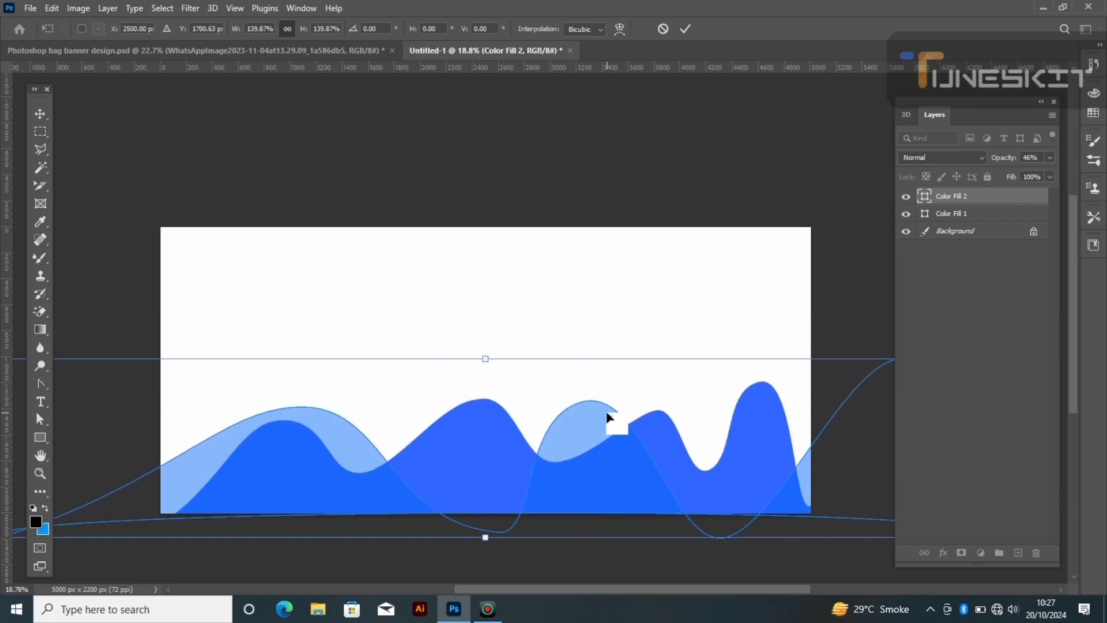
{"action": "key", "text": "ctrl+z"}
{"action": "scroll", "coordinate": [635, 539], "scroll_direction": "down", "scroll_amount": 2}
{"action": "left_click_drag", "start_coordinate": [888, 411], "coordinate": [779, 416]}
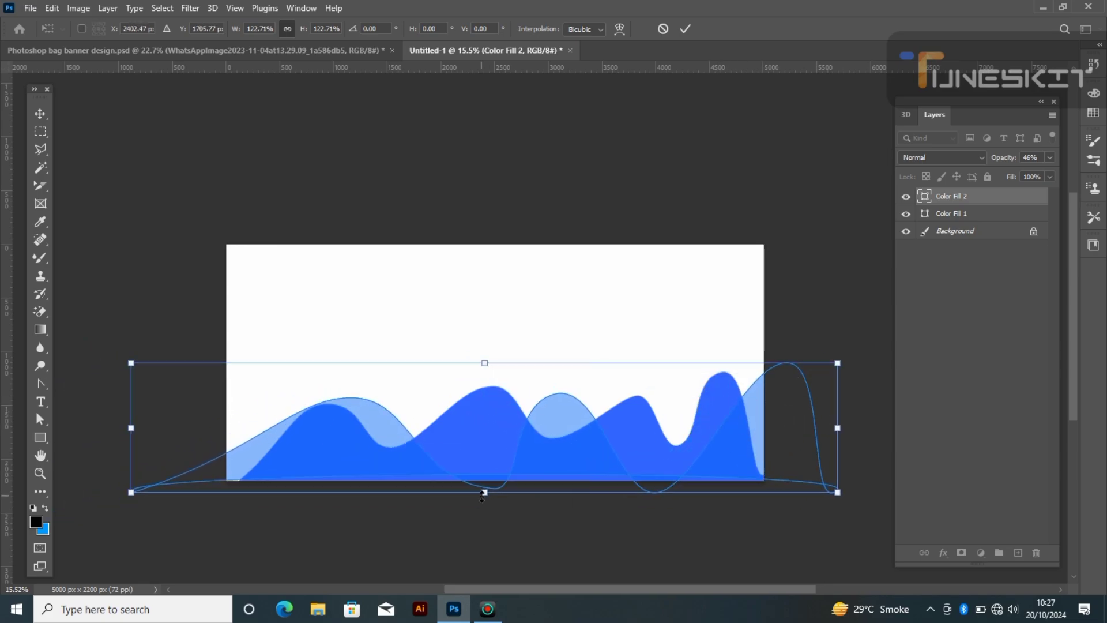
{"action": "key", "text": "Return"}
- Reshape the Color Fill 1 wave by raising its first peak, nudging its third peak up and lowering its last peak
{"action": "left_click", "coordinate": [956, 218]}
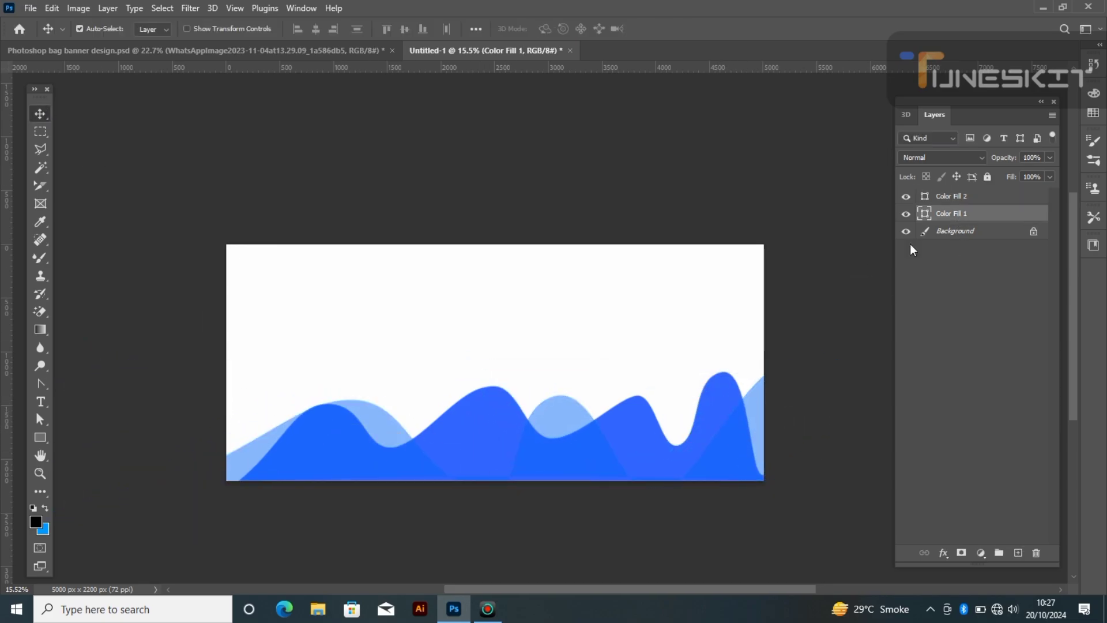
{"action": "left_click", "coordinate": [40, 419]}
{"action": "left_click_drag", "start_coordinate": [325, 403], "coordinate": [323, 394]}
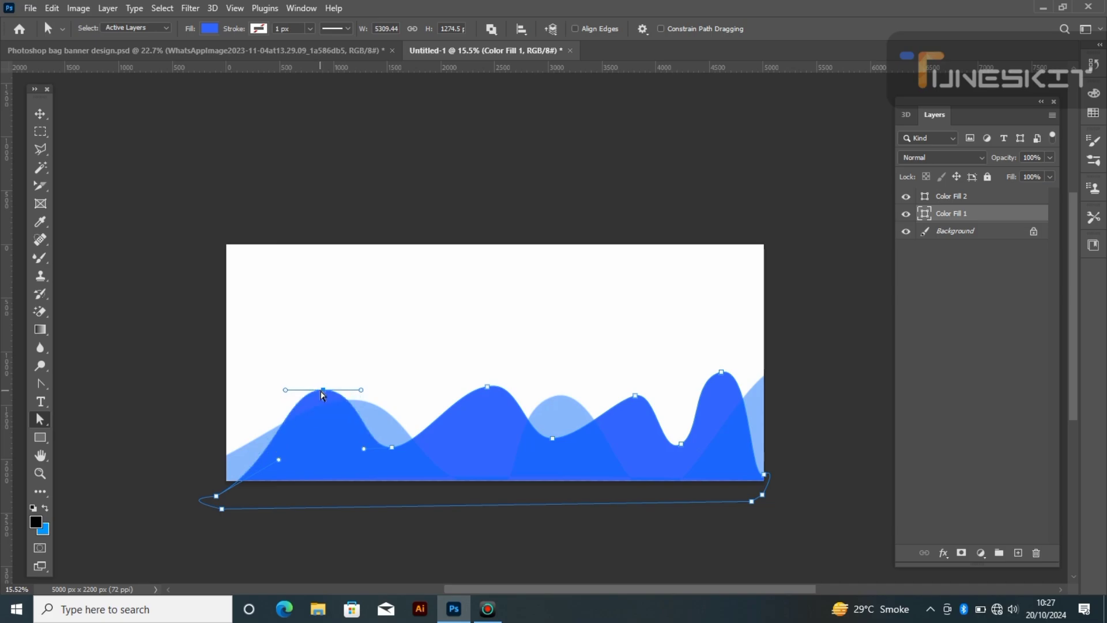
{"action": "mouse_move", "coordinate": [635, 395]}
{"action": "left_mouse_down"}
{"action": "mouse_move", "coordinate": [648, 391]}
{"action": "mouse_move", "coordinate": [638, 392]}
{"action": "left_mouse_up"}
{"action": "mouse_move", "coordinate": [721, 370]}
{"action": "left_mouse_down"}
{"action": "mouse_move", "coordinate": [732, 389]}
{"action": "mouse_move", "coordinate": [721, 385]}
{"action": "left_mouse_up"}
- Shift the Color Fill 2 wave's first peak up and right and its second peak right and down, and set its opacity to 68%
{"action": "left_click", "coordinate": [945, 198]}
{"action": "left_click_drag", "start_coordinate": [365, 404], "coordinate": [382, 390]}
{"action": "left_click_drag", "start_coordinate": [554, 398], "coordinate": [571, 402]}
{"action": "key", "text": "Return"}
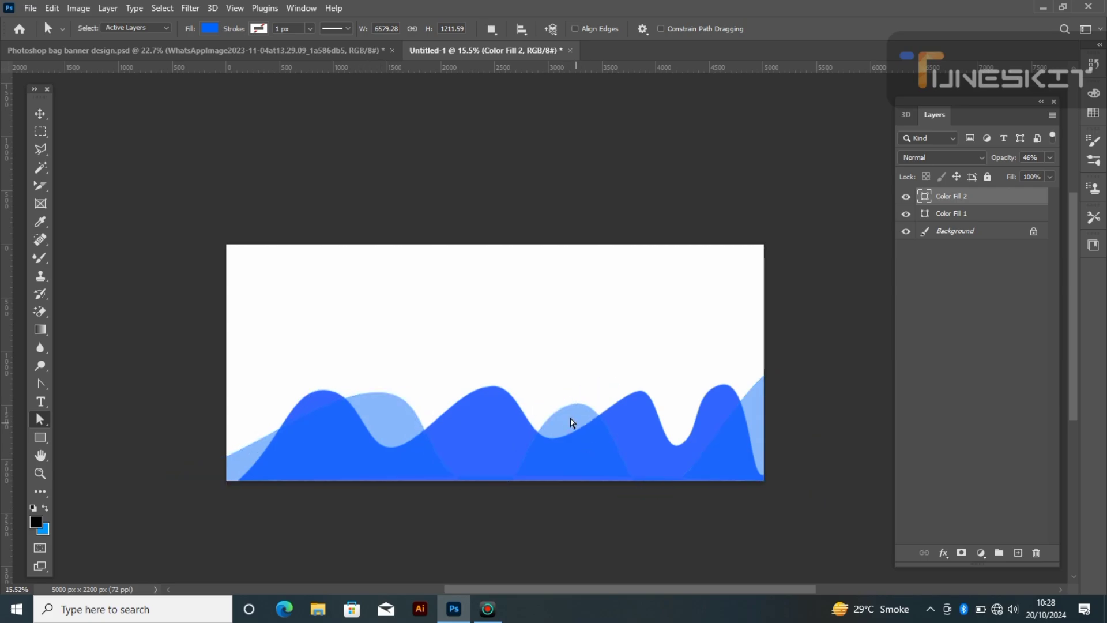
{"action": "left_click", "coordinate": [1049, 158]}
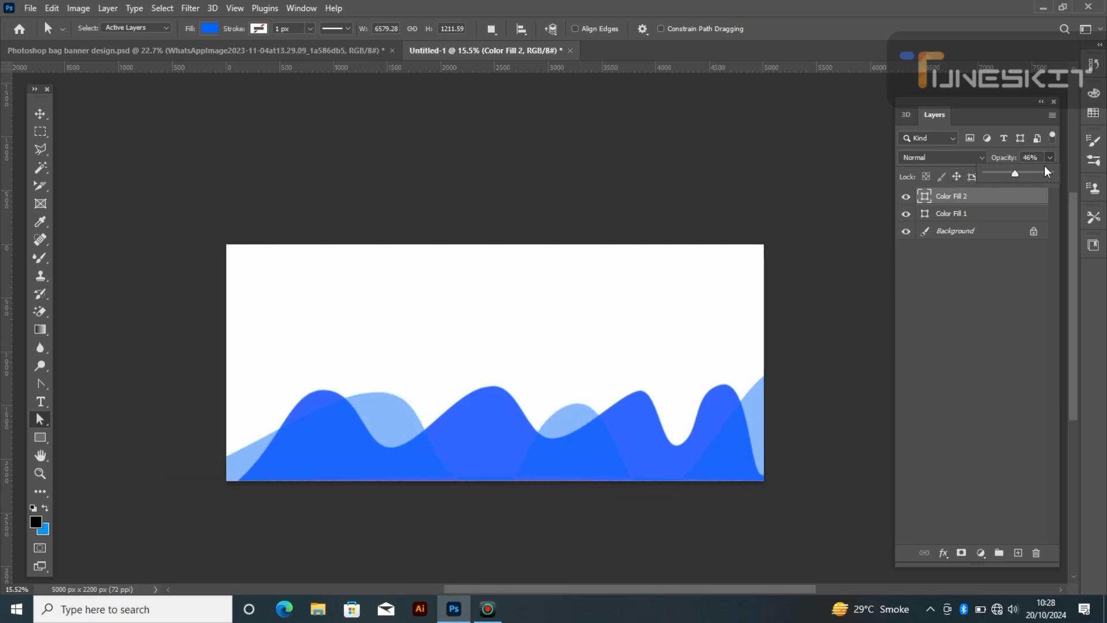
{"action": "left_click_drag", "start_coordinate": [1016, 172], "coordinate": [1033, 181]}
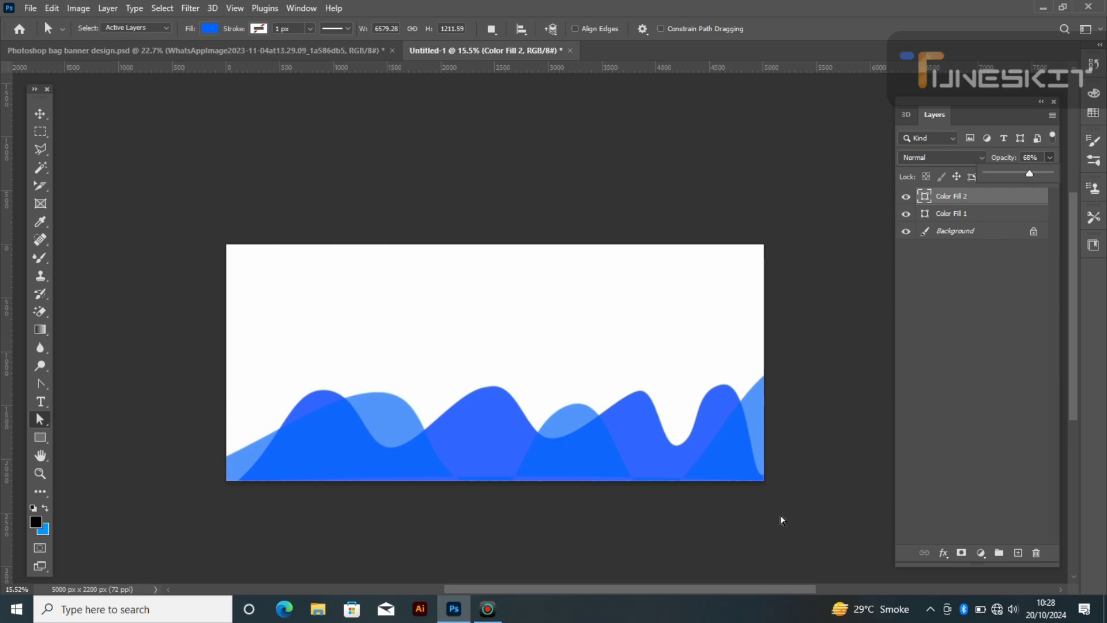
- Embed the blue handbag photo in the banner and enlarge it near the middle of the canvas
{"action": "left_click", "coordinate": [30, 8]}
{"action": "left_click", "coordinate": [68, 268]}
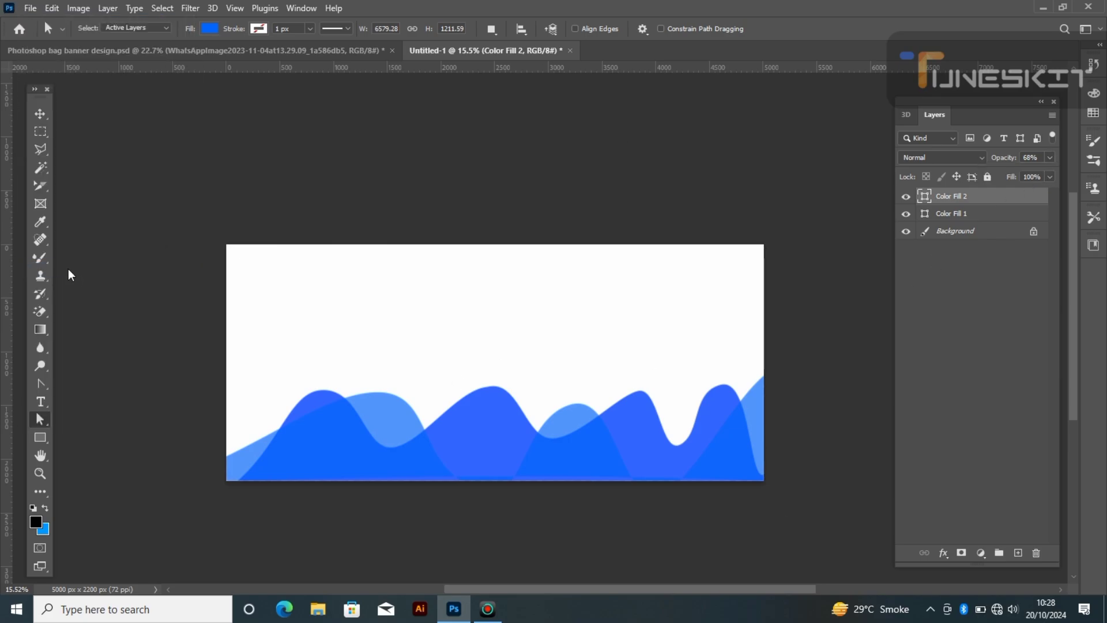
{"action": "double_click", "coordinate": [400, 159]}
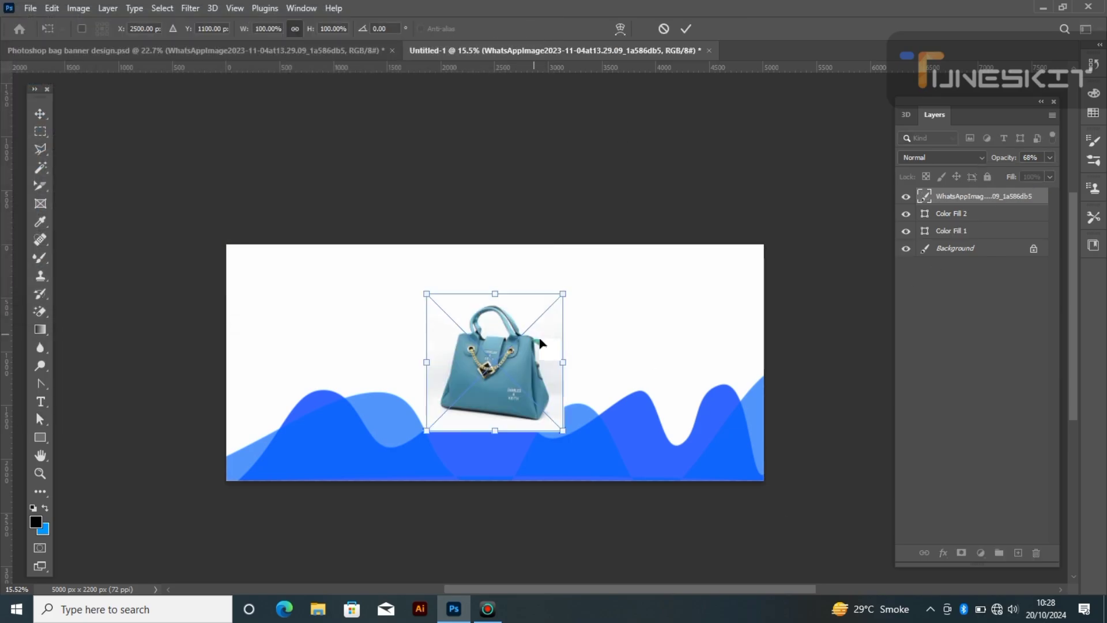
{"action": "left_click_drag", "start_coordinate": [569, 346], "coordinate": [554, 356]}
{"action": "left_click", "coordinate": [39, 114]}
- Rasterize the handbag layer and erase the white background around the bag with the Magic Eraser
{"action": "right_click", "coordinate": [947, 196]}
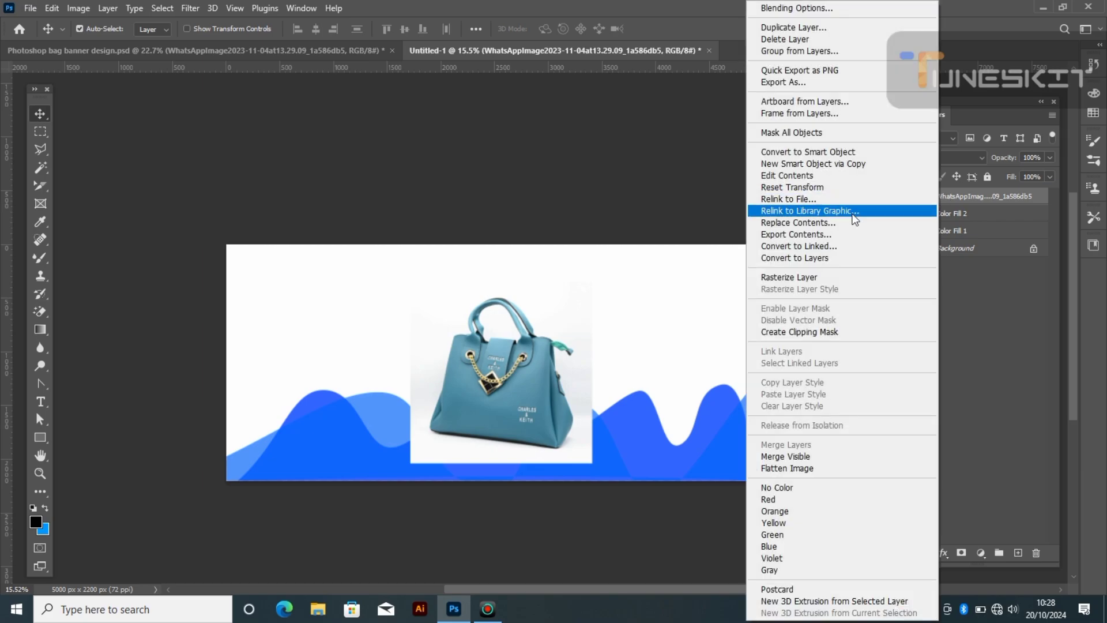
{"action": "left_click", "coordinate": [816, 278]}
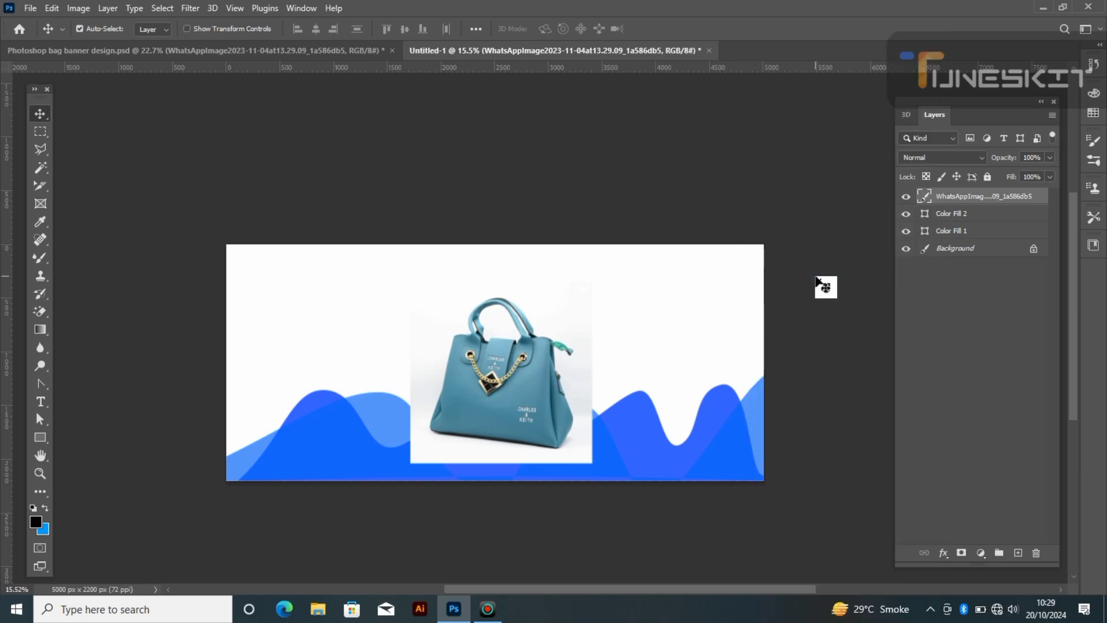
{"action": "left_click", "coordinate": [40, 312]}
{"action": "left_click", "coordinate": [583, 383]}
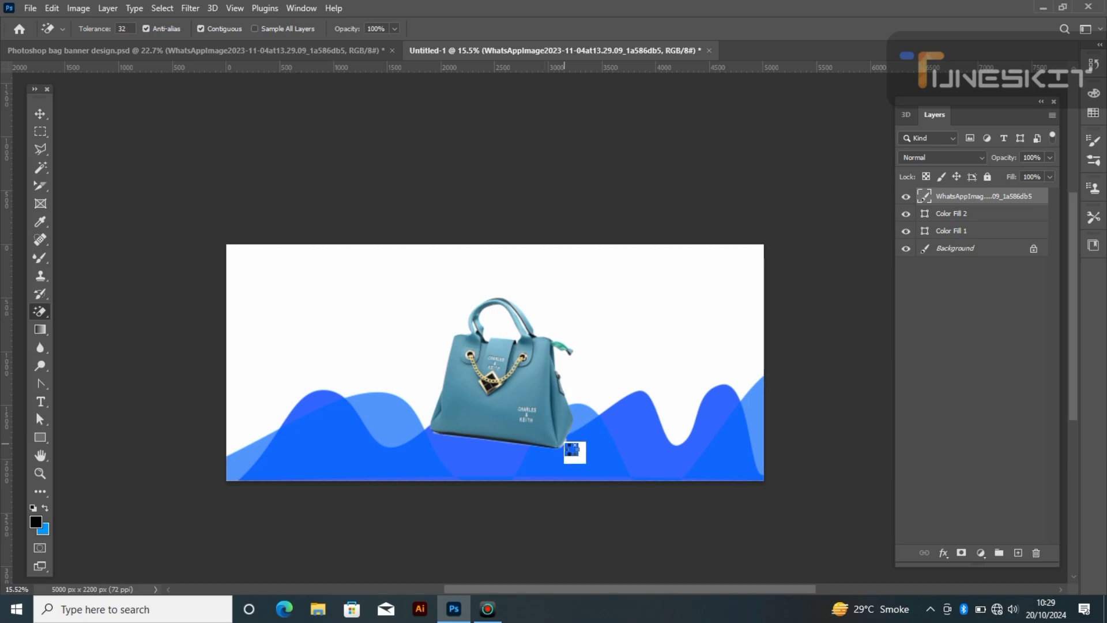
- Move the handbag to the left part of the banner and scale it to about 108%
{"action": "left_click", "coordinate": [39, 113]}
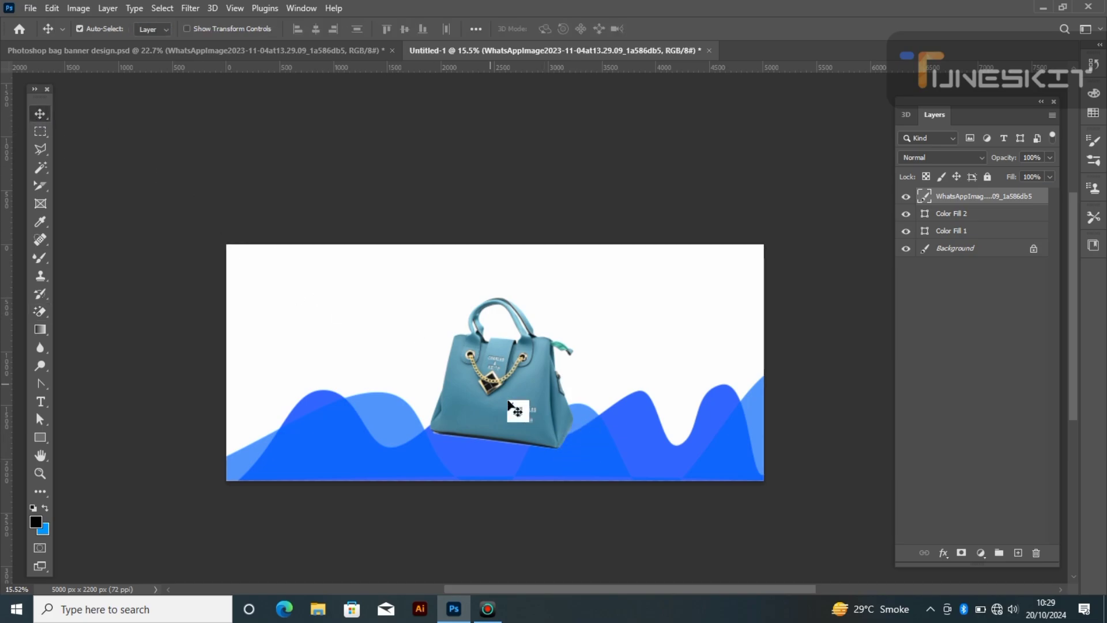
{"action": "key", "text": "t"}
{"action": "left_click", "coordinate": [38, 117]}
{"action": "key", "text": "ctrl+t"}
{"action": "left_click_drag", "start_coordinate": [499, 408], "coordinate": [376, 399]}
{"action": "left_click_drag", "start_coordinate": [450, 290], "coordinate": [470, 275]}
{"action": "left_click_drag", "start_coordinate": [409, 339], "coordinate": [391, 356]}
{"action": "left_click", "coordinate": [37, 118]}
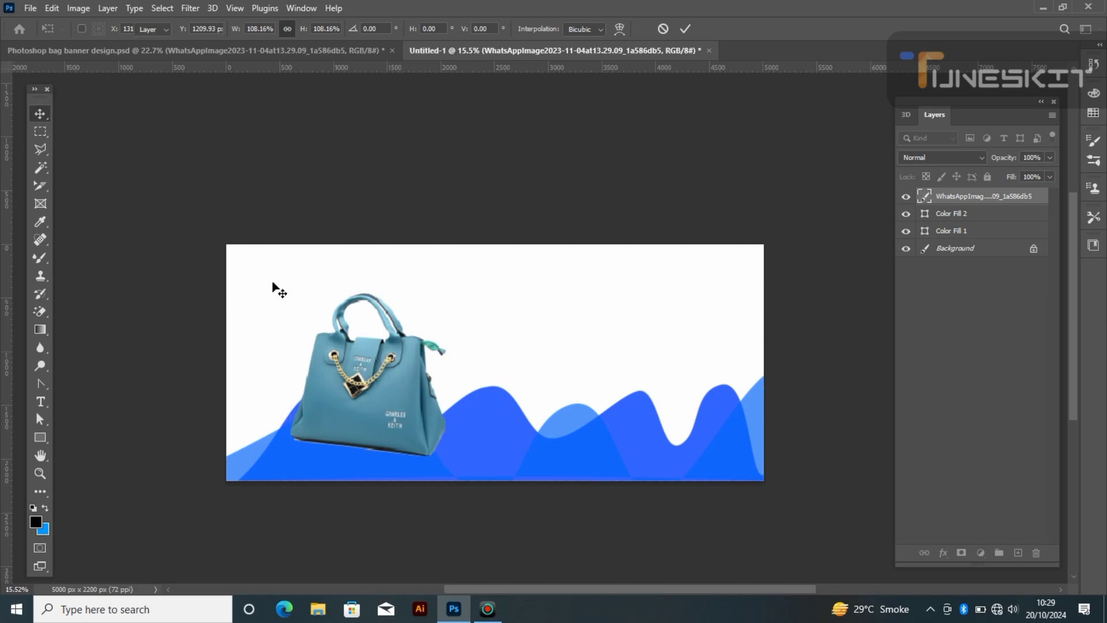
{"action": "left_click", "coordinate": [30, 8]}
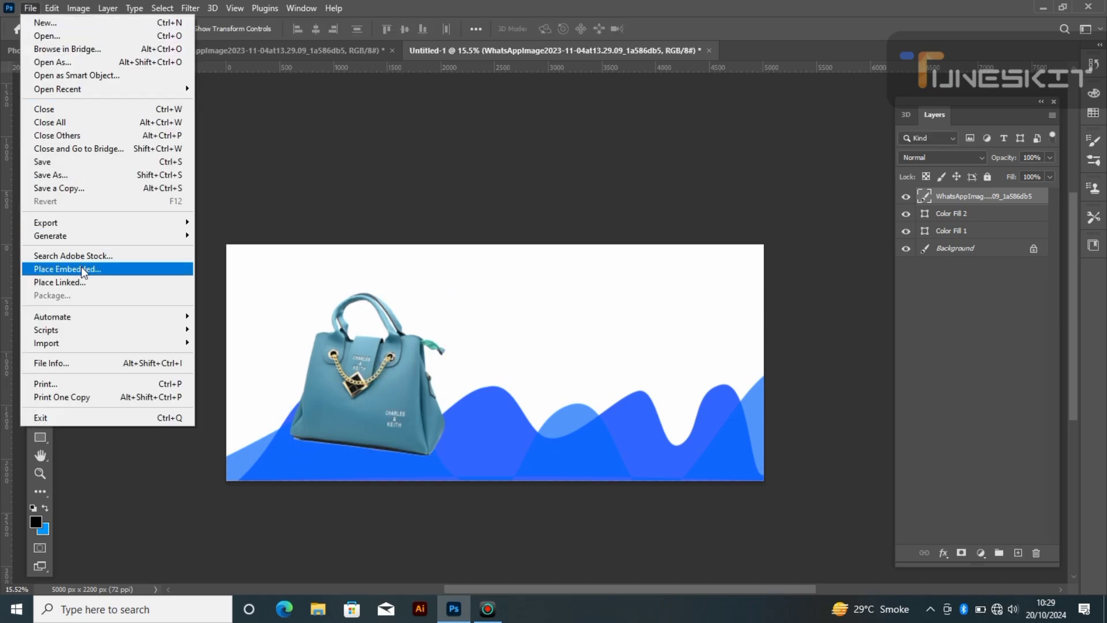
{"action": "left_click", "coordinate": [69, 265]}
{"action": "left_click", "coordinate": [325, 133]}
{"action": "left_click", "coordinate": [432, 375]}
- Enlarge the brick wall image to about 5134 px wide to span the canvas, and place its layer directly above Background
{"action": "left_click_drag", "start_coordinate": [505, 354], "coordinate": [812, 165]}
{"action": "left_click_drag", "start_coordinate": [485, 266], "coordinate": [268, 312]}
{"action": "left_click_drag", "start_coordinate": [420, 347], "coordinate": [365, 357]}
{"action": "left_click_drag", "start_coordinate": [757, 277], "coordinate": [777, 275]}
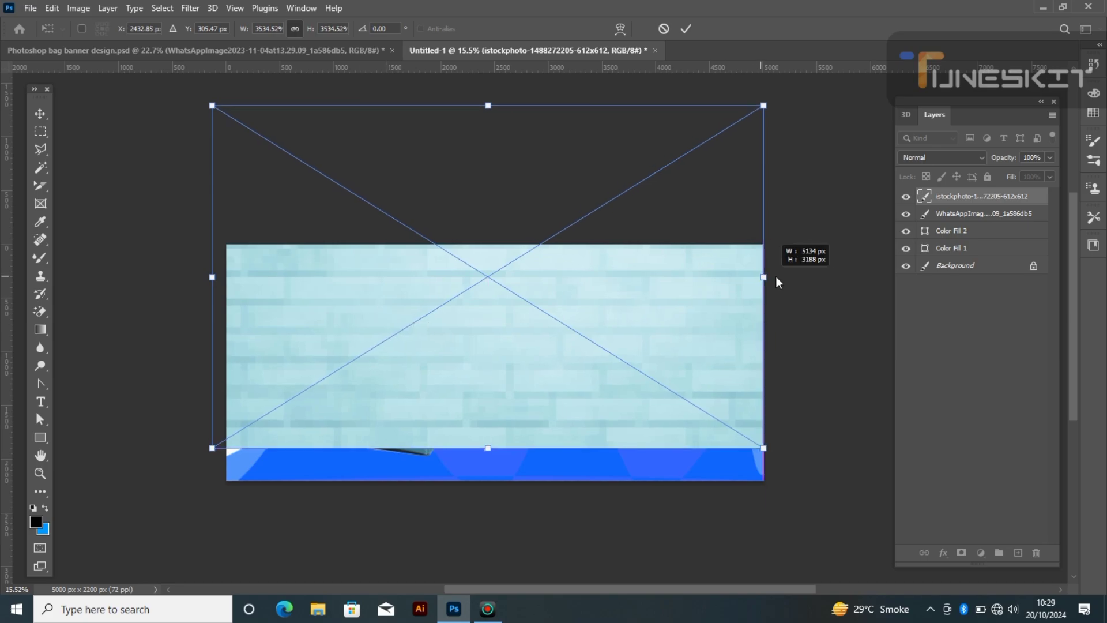
{"action": "key", "text": "Return"}
{"action": "left_click_drag", "start_coordinate": [980, 196], "coordinate": [962, 256]}
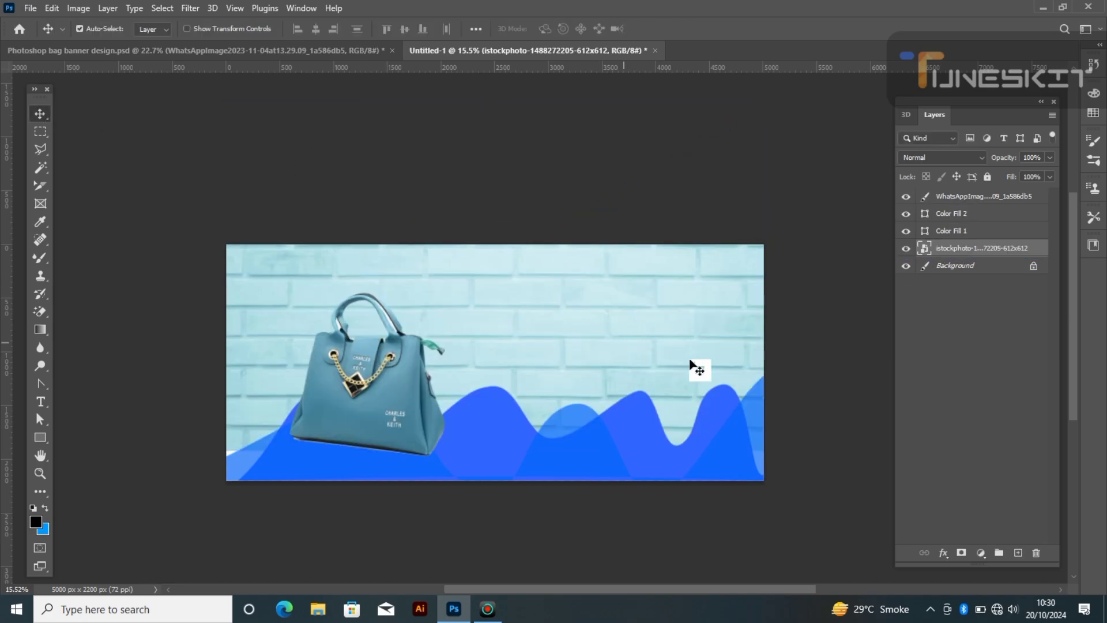
- Shift the handbag slightly up and left, and erase the leftover white gaps between its handles with the Magic Eraser
{"action": "left_click_drag", "start_coordinate": [402, 414], "coordinate": [384, 409]}
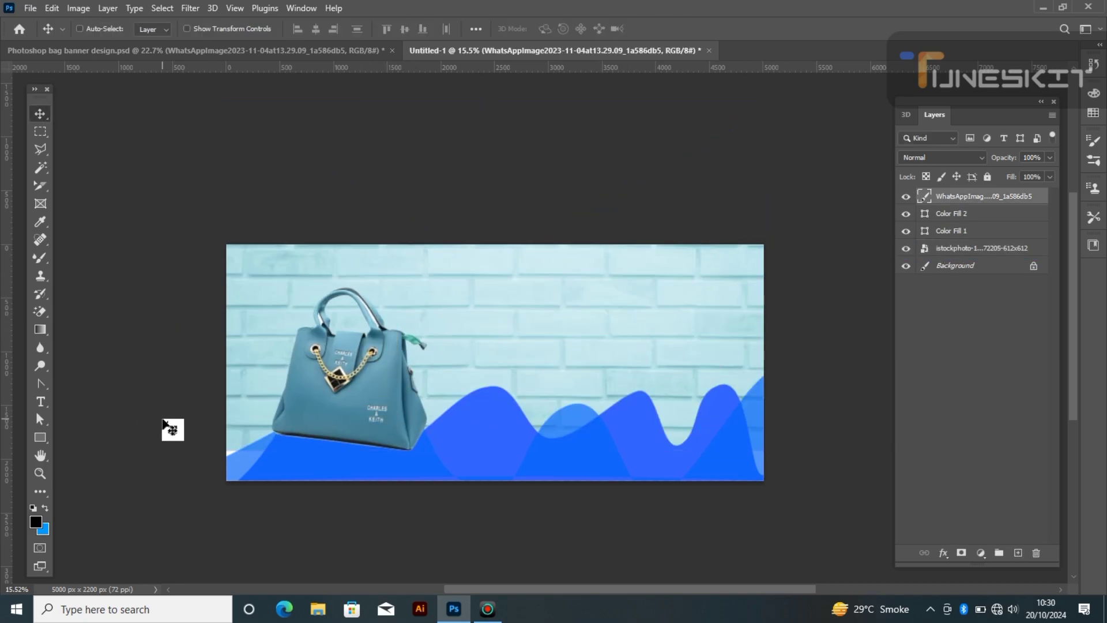
{"action": "scroll", "coordinate": [163, 418], "scroll_direction": "up", "scroll_amount": 6}
{"action": "left_click", "coordinate": [39, 314]}
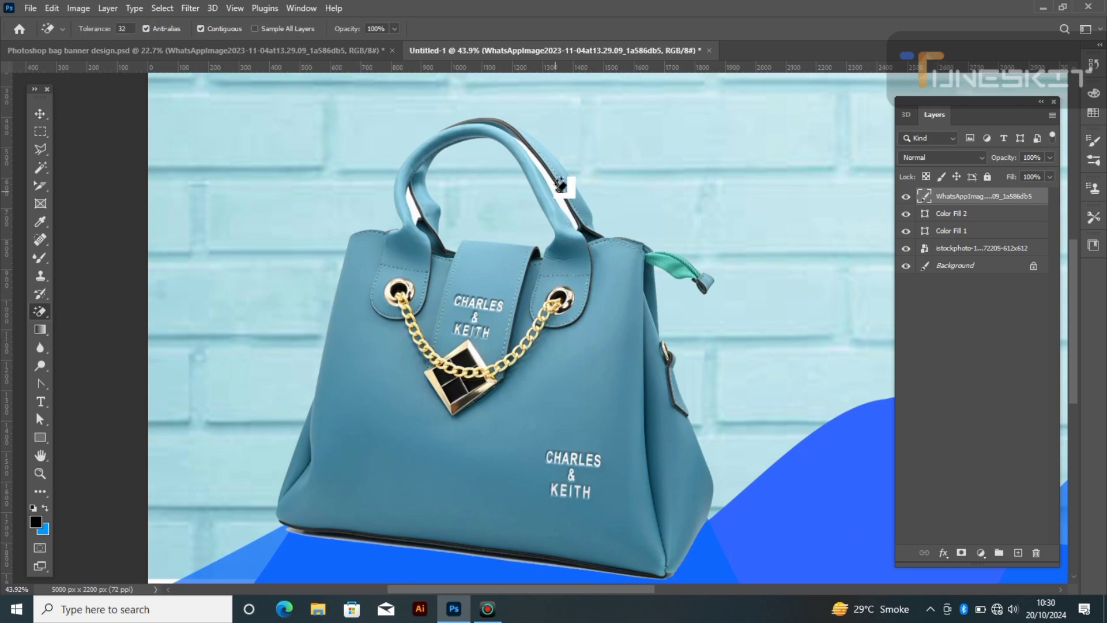
{"action": "left_click", "coordinate": [554, 192]}
{"action": "left_click", "coordinate": [407, 210]}
{"action": "key", "text": "ctrl+z"}
{"action": "left_click", "coordinate": [423, 206]}
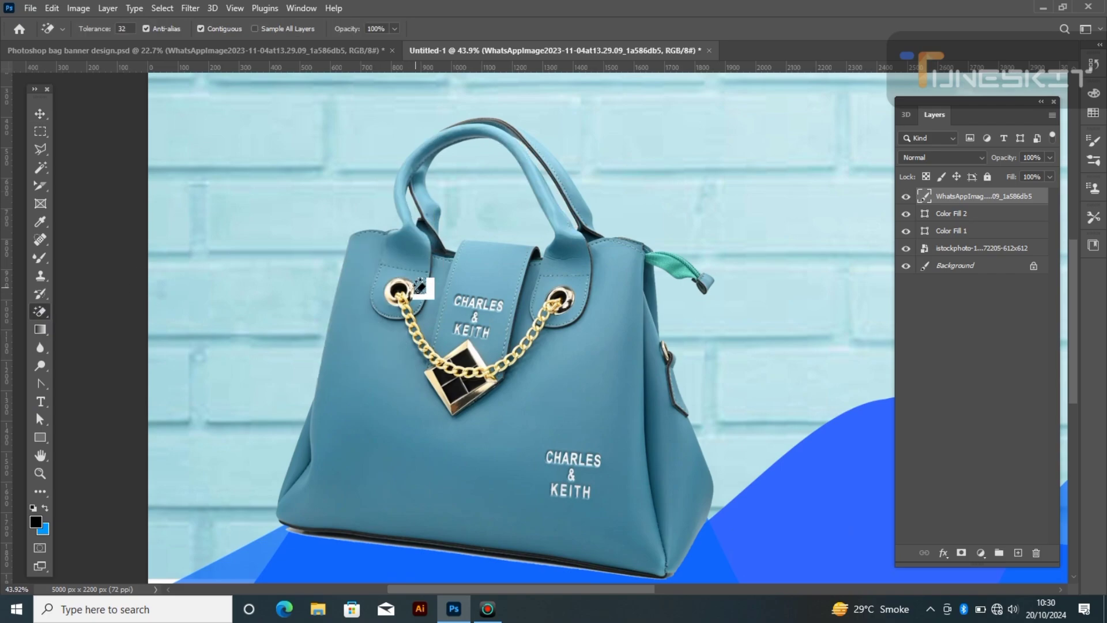
{"action": "key", "text": "v"}
{"action": "left_click", "coordinate": [40, 314]}
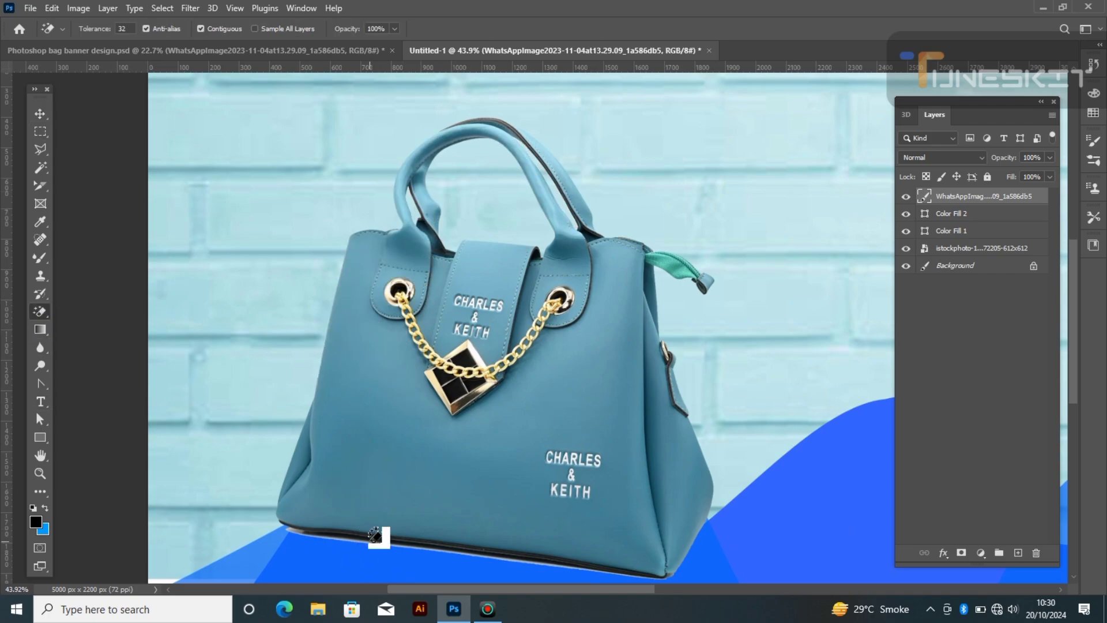
{"action": "scroll", "coordinate": [657, 577], "scroll_direction": "down", "scroll_amount": 4}
{"action": "left_click_drag", "start_coordinate": [648, 589], "coordinate": [712, 589]}
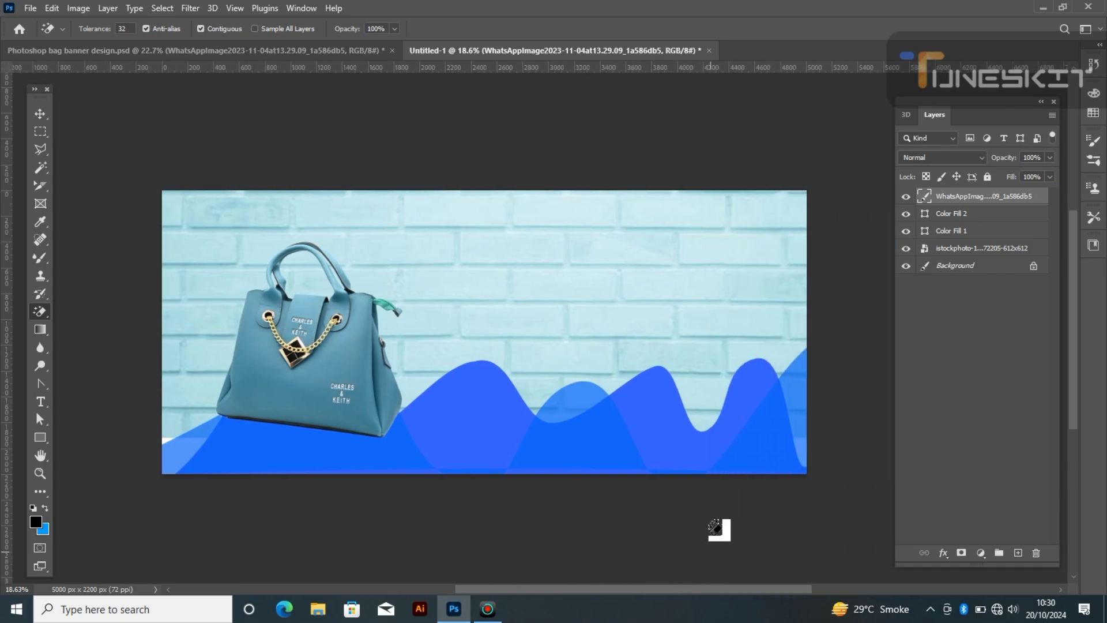
{"action": "key", "text": "v"}
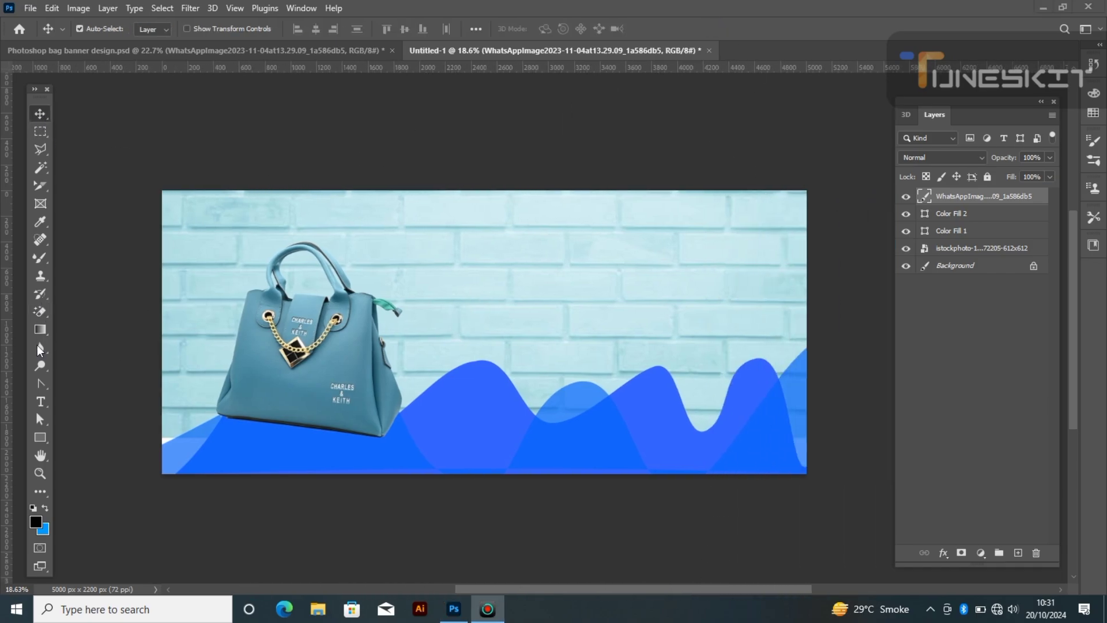
- Add the text "Limited Offer" to the right of the handbag and color it black
{"action": "left_click", "coordinate": [40, 402]}
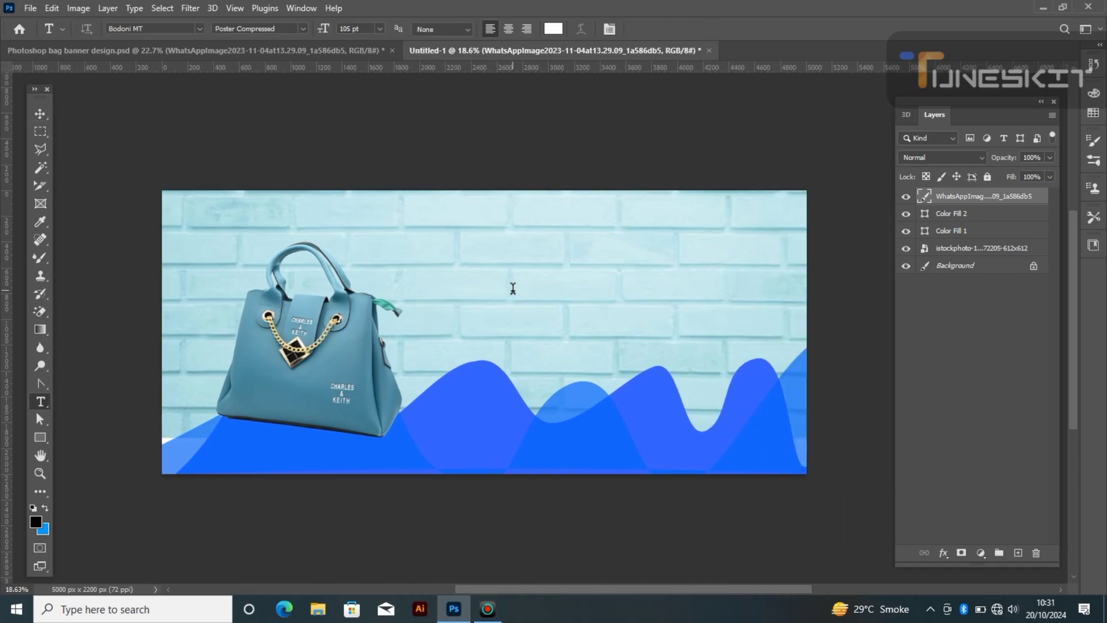
{"action": "left_click", "coordinate": [513, 288]}
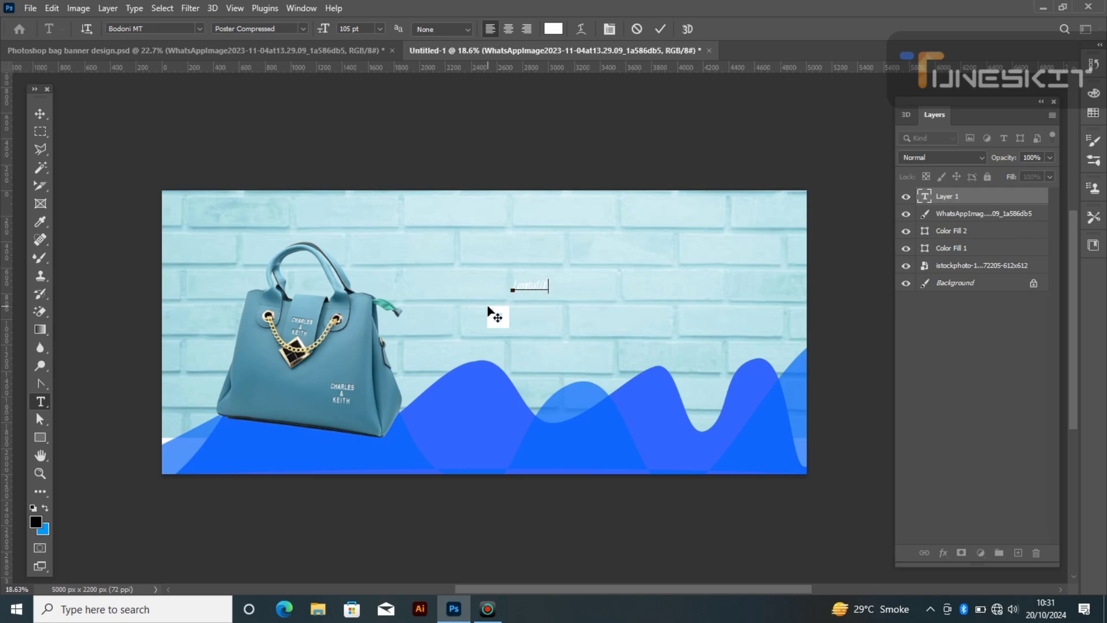
{"action": "left_click", "coordinate": [38, 527]}
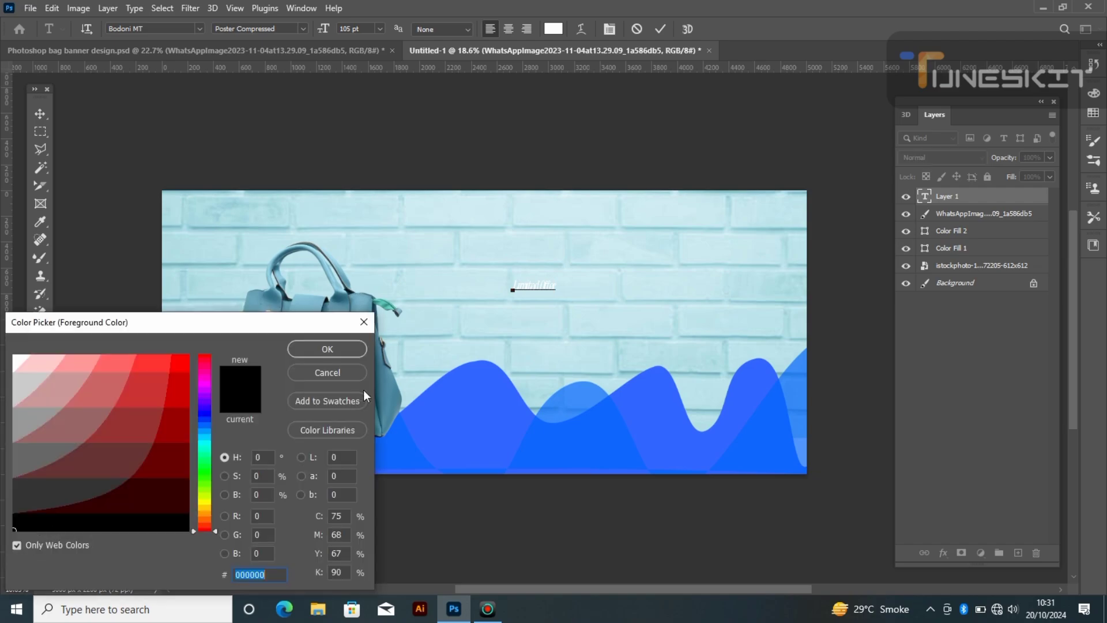
{"action": "left_click", "coordinate": [364, 321]}
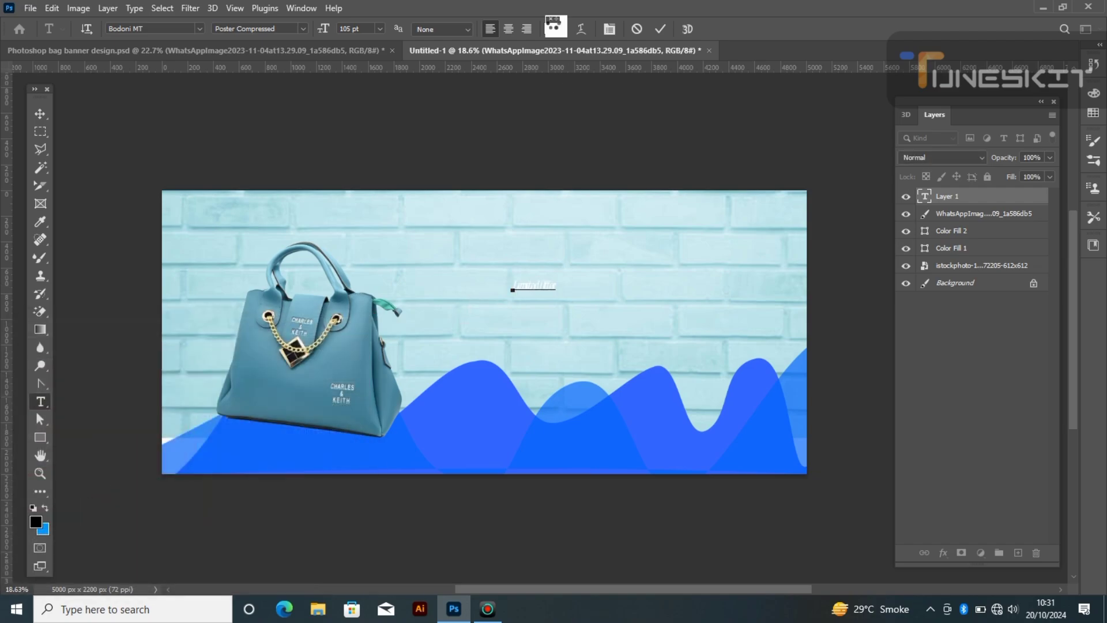
{"action": "left_click", "coordinate": [553, 29]}
{"action": "left_click", "coordinate": [155, 526]}
{"action": "left_click", "coordinate": [309, 349]}
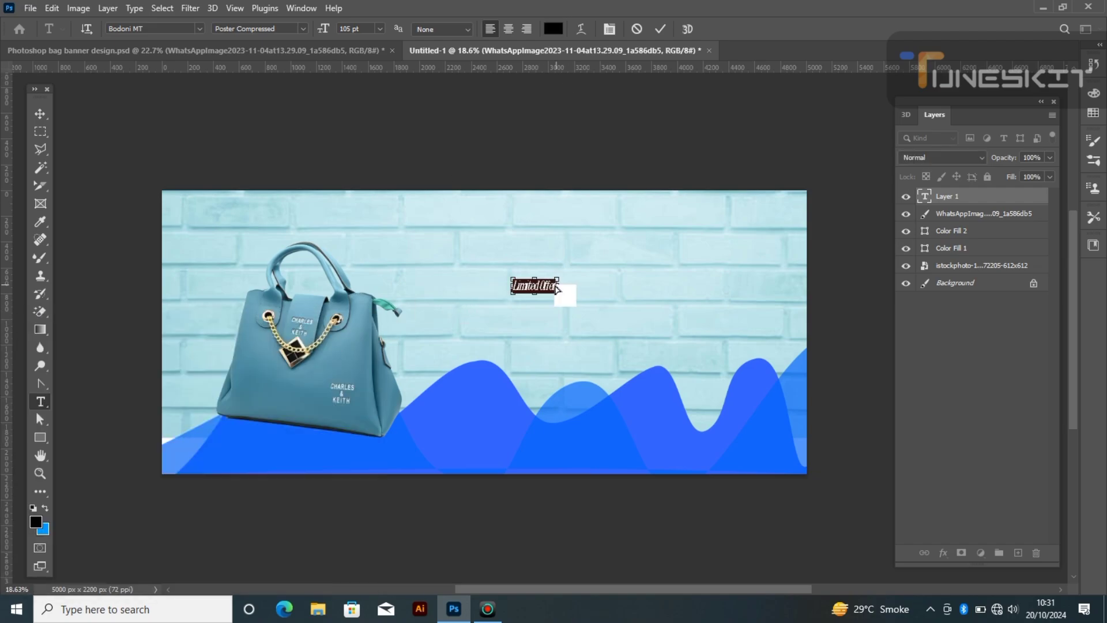
- Scale the "Limited Offer" text up to about 276 pt
{"action": "left_click", "coordinate": [40, 114]}
{"action": "key", "text": "ctrl+t"}
{"action": "mouse_move", "coordinate": [557, 279]}
{"action": "left_mouse_down"}
{"action": "mouse_move", "coordinate": [621, 254]}
{"action": "mouse_move", "coordinate": [572, 281]}
{"action": "left_mouse_up"}
{"action": "key", "text": "Return"}
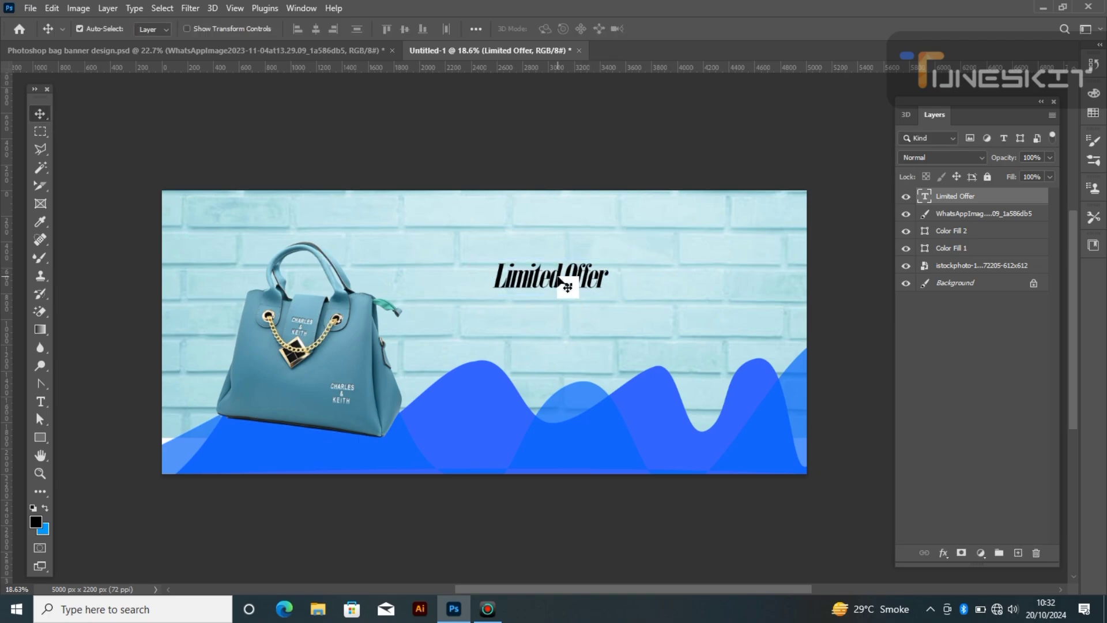
- Set the "Limited Offer" text's font to Brush Script MT and move it up and left on the banner
{"action": "double_click", "coordinate": [564, 279]}
{"action": "left_click", "coordinate": [200, 28]}
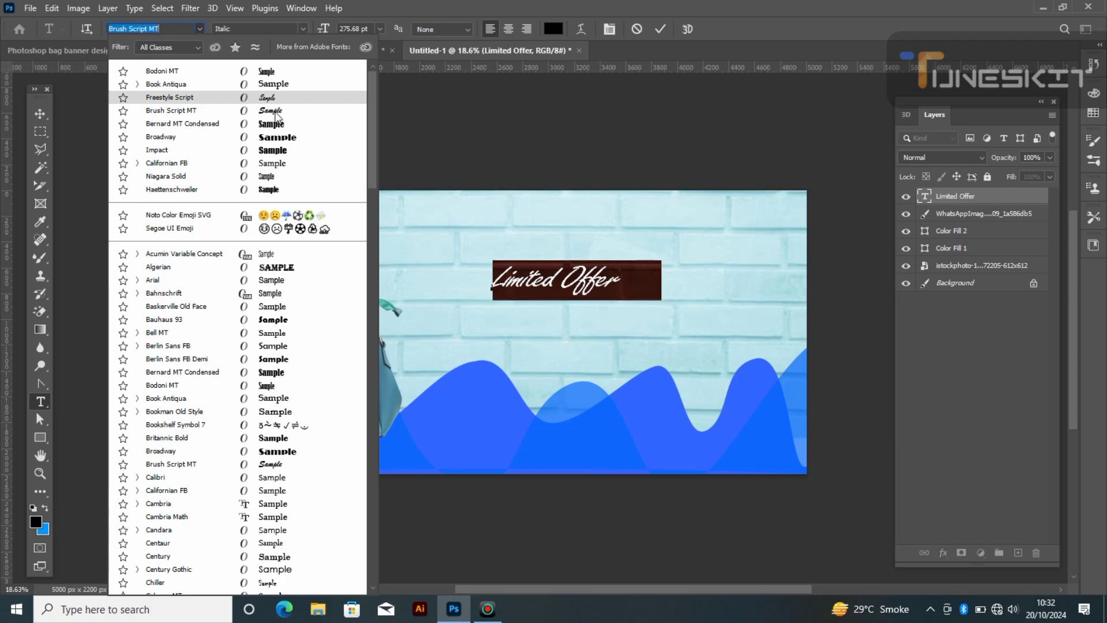
{"action": "left_click", "coordinate": [167, 110]}
{"action": "left_click", "coordinate": [40, 113]}
{"action": "left_click_drag", "start_coordinate": [520, 279], "coordinate": [512, 254]}
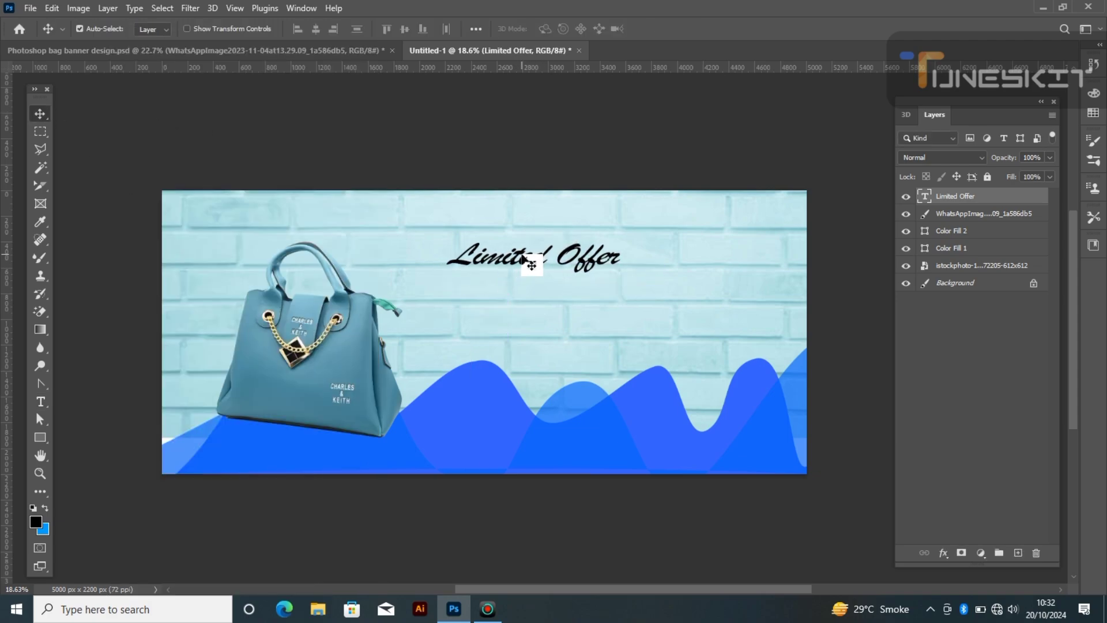
- Add the text "BLACK" to the right of "Limited Offer" and set its font to Impact
{"action": "left_click", "coordinate": [40, 401]}
{"action": "left_click", "coordinate": [632, 252]}
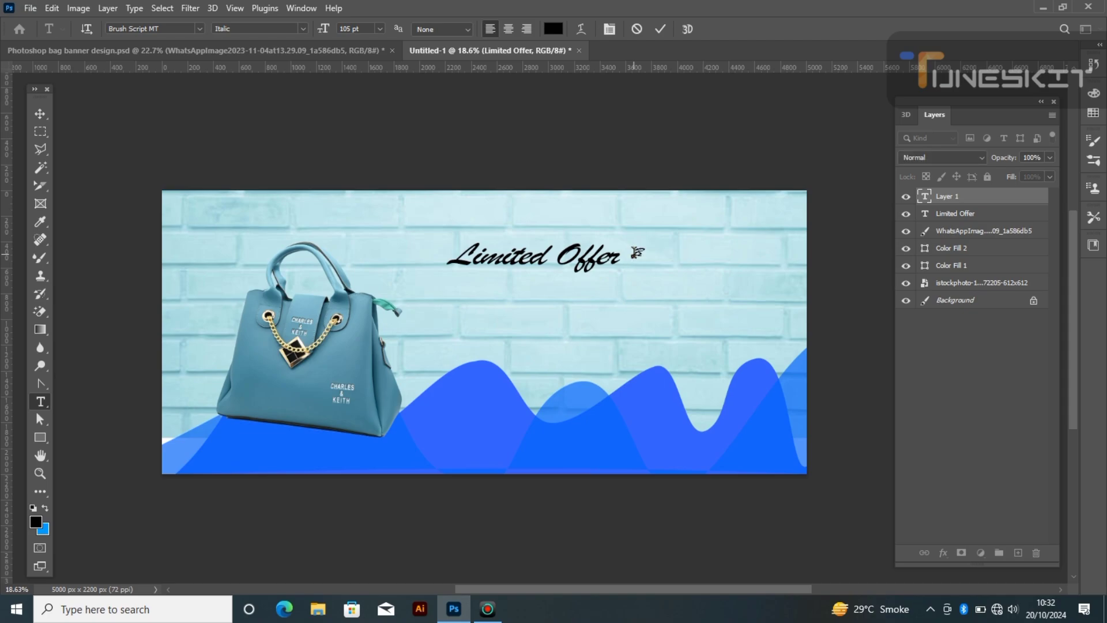
{"action": "key", "text": "ctrl+a"}
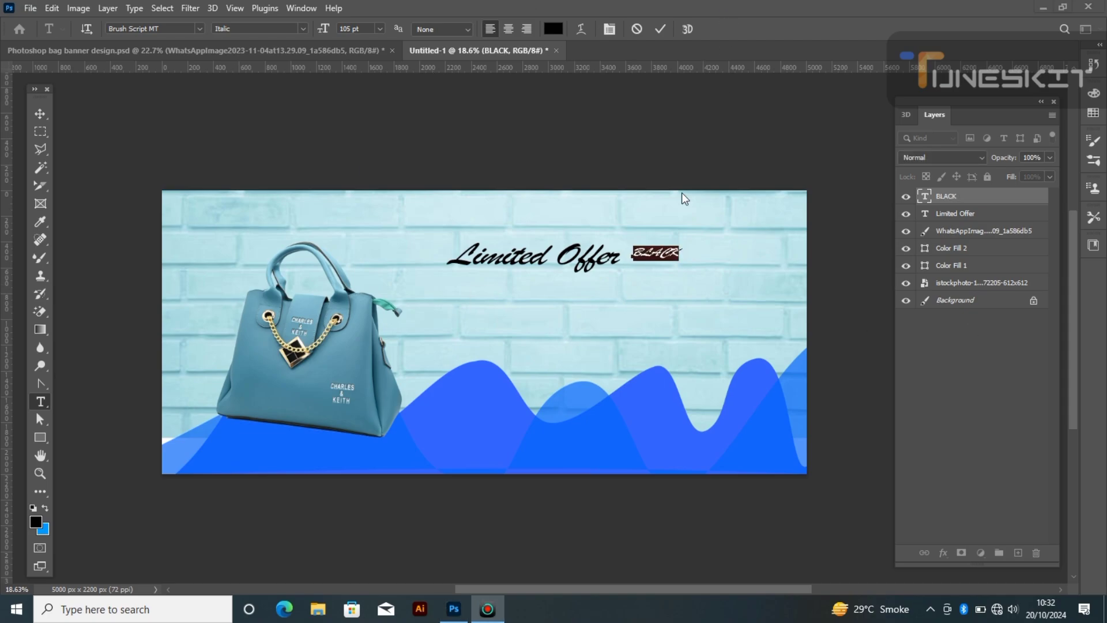
{"action": "left_click", "coordinate": [199, 28]}
{"action": "left_click", "coordinate": [273, 155]}
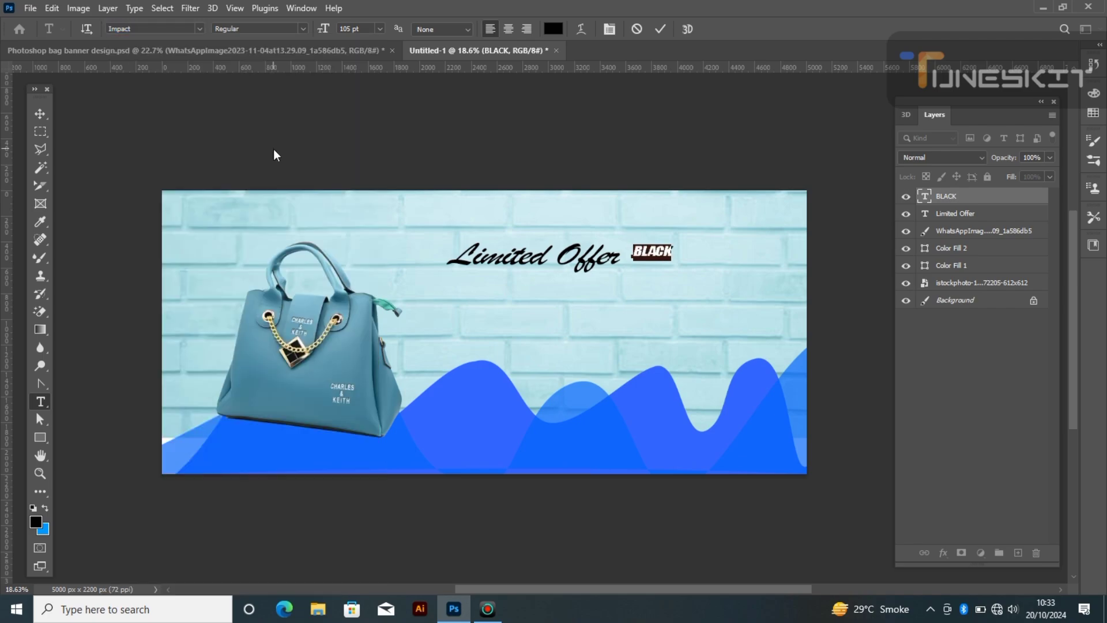
{"action": "key", "text": "ctrl+Return"}
- Scale "BLACK" up to about 318 pt beside "Limited Offer" and shift both texts slightly up
{"action": "key", "text": "ctrl+t"}
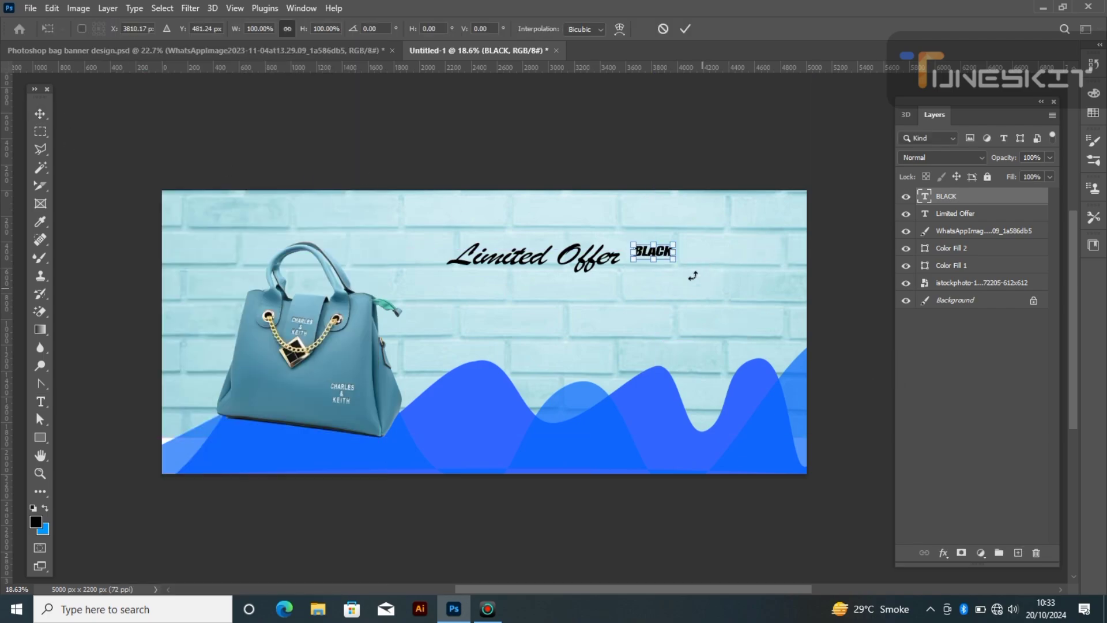
{"action": "left_click_drag", "start_coordinate": [672, 244], "coordinate": [757, 209]}
{"action": "left_click_drag", "start_coordinate": [706, 240], "coordinate": [674, 267]}
{"action": "left_click", "coordinate": [39, 114]}
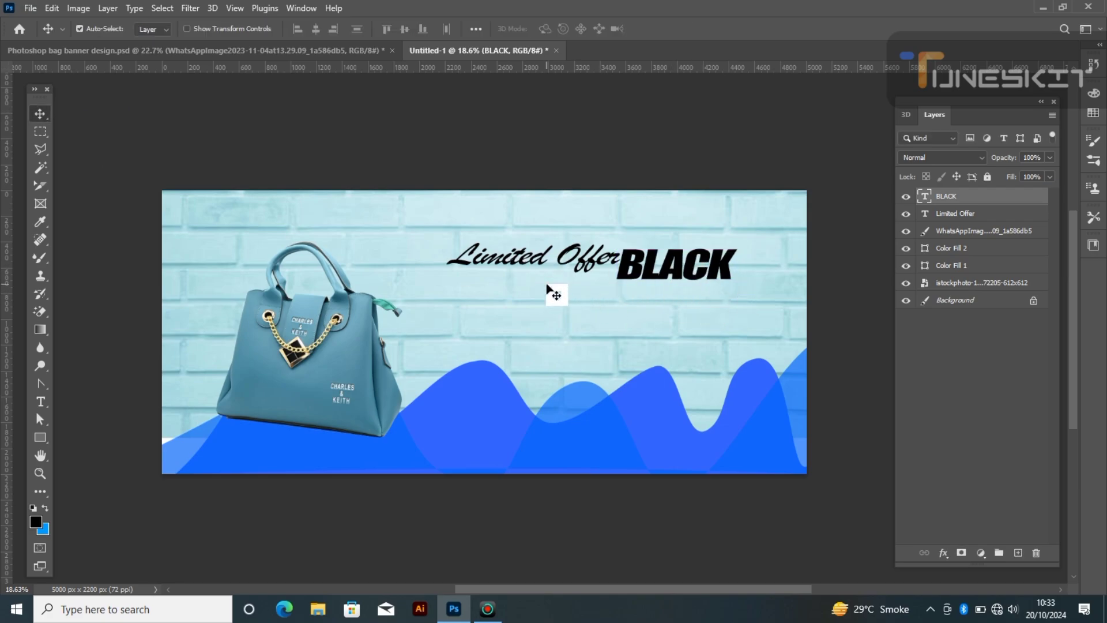
{"action": "left_click_drag", "start_coordinate": [571, 248], "coordinate": [571, 233]}
{"action": "left_click_drag", "start_coordinate": [651, 266], "coordinate": [650, 261]}
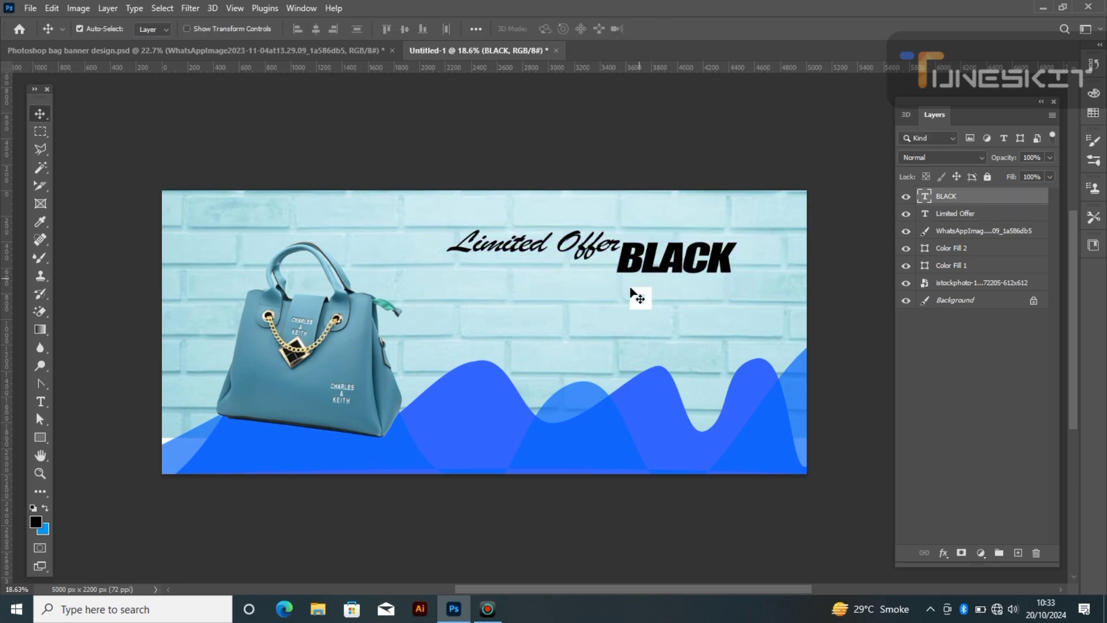
- Add a separate text reading "FIRDAY" below "Limited Offer"
{"action": "left_click", "coordinate": [40, 402]}
{"action": "left_click", "coordinate": [537, 282]}
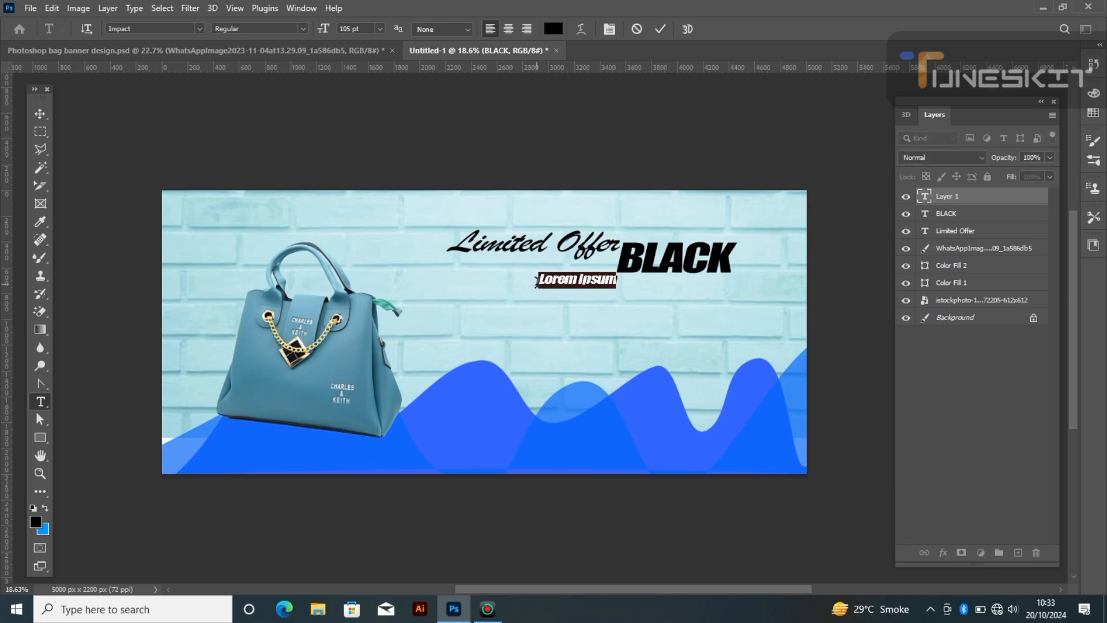
{"action": "key", "text": "BackSpace"}
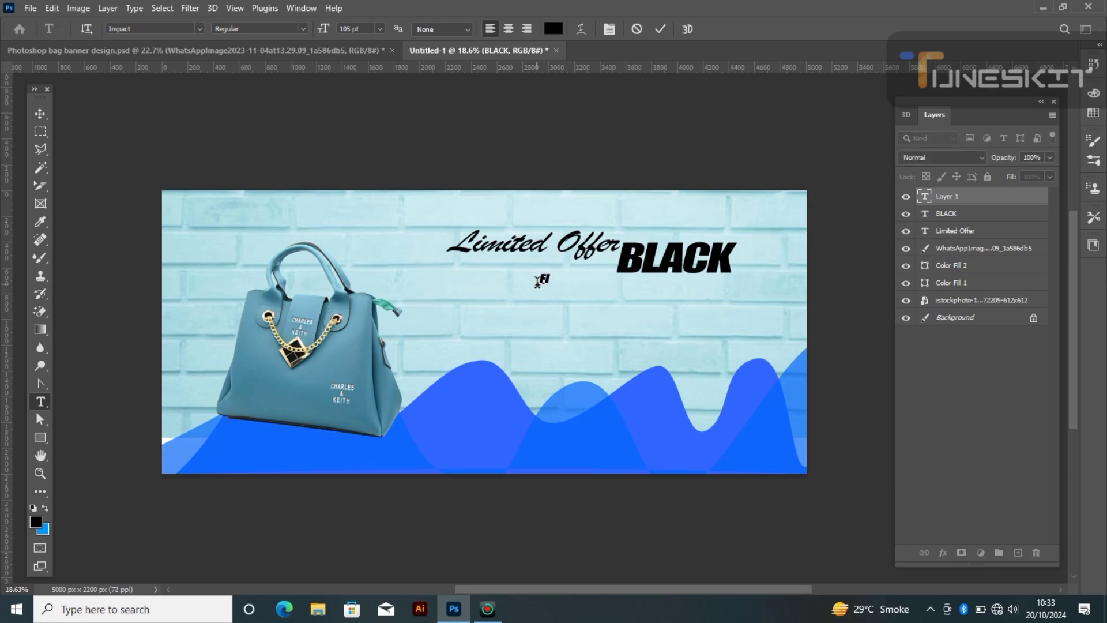
{"action": "left_click", "coordinate": [40, 115]}
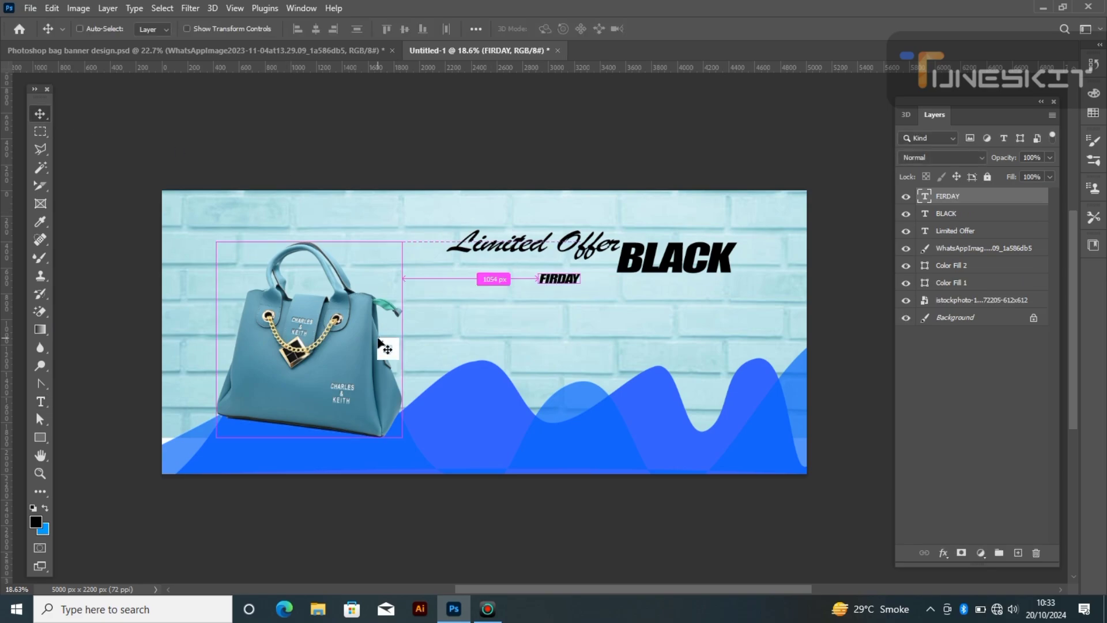
{"action": "key", "text": "ctrl+t"}
{"action": "left_click_drag", "start_coordinate": [580, 274], "coordinate": [802, 193]}
{"action": "left_click_drag", "start_coordinate": [685, 229], "coordinate": [618, 300]}
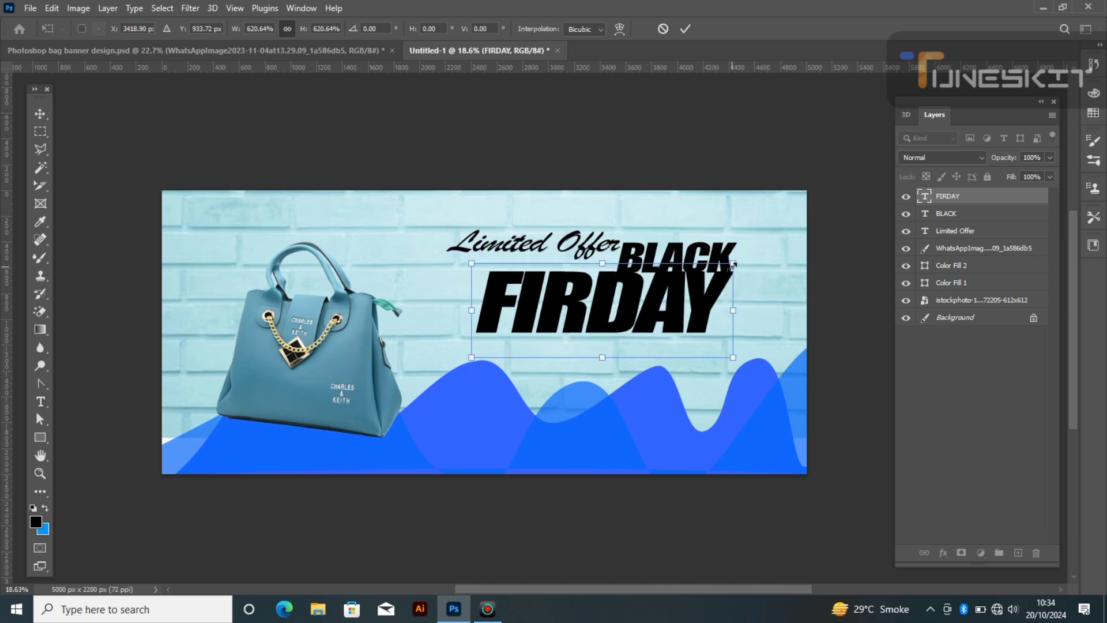
{"action": "left_click_drag", "start_coordinate": [733, 263], "coordinate": [642, 301]}
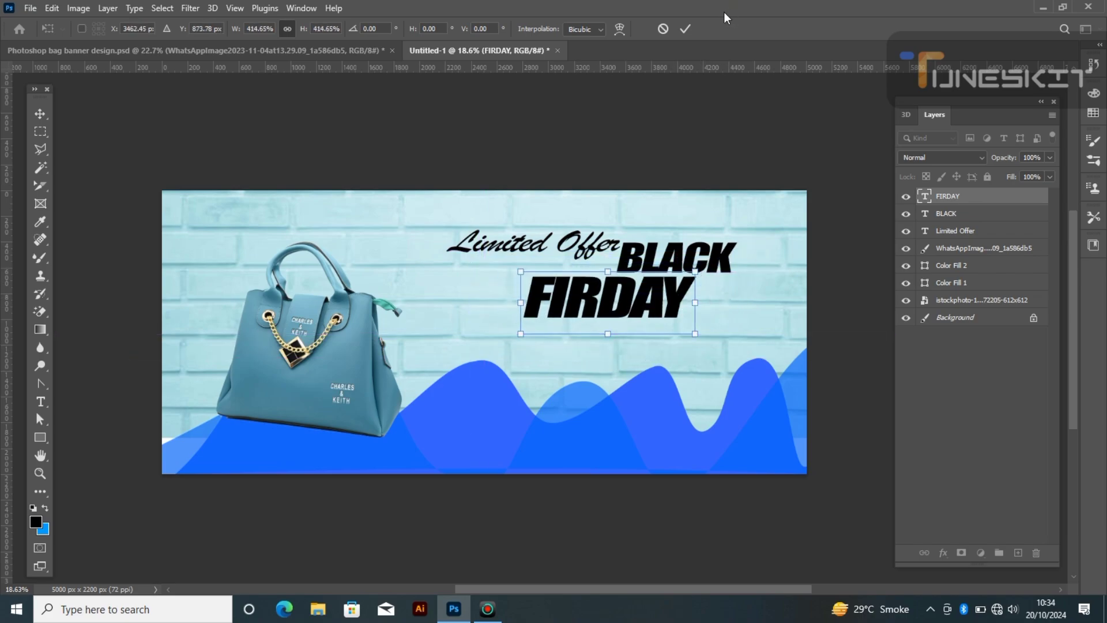
{"action": "key", "text": "Escape"}
- Scale the "FIRDAY" text up to about 377 pt and place it directly below "Limited Offer" and "BLACK"
{"action": "key", "text": "ctrl+t"}
{"action": "left_click_drag", "start_coordinate": [580, 271], "coordinate": [656, 243]}
{"action": "left_click_drag", "start_coordinate": [591, 271], "coordinate": [585, 307]}
{"action": "left_click_drag", "start_coordinate": [651, 281], "coordinate": [685, 269]}
{"action": "left_click_drag", "start_coordinate": [620, 295], "coordinate": [610, 299]}
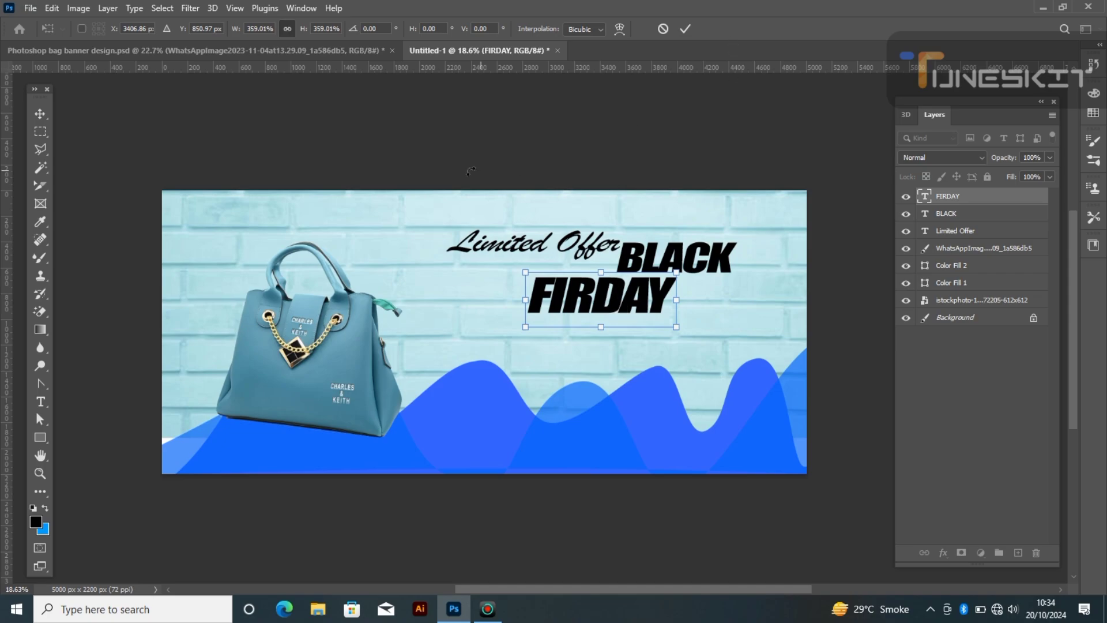
{"action": "key", "text": "Return"}
- Set the "FIRDAY" text's font to Bodoni MT and its color to blue 3366ff
{"action": "double_click", "coordinate": [588, 297]}
{"action": "left_click", "coordinate": [200, 29]}
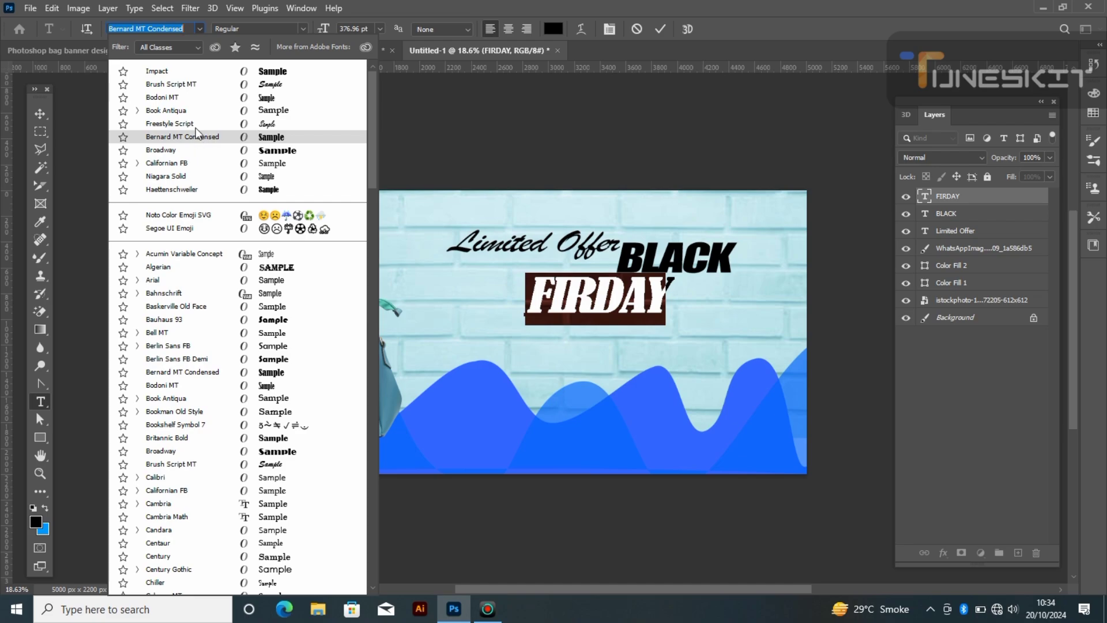
{"action": "left_click", "coordinate": [188, 100]}
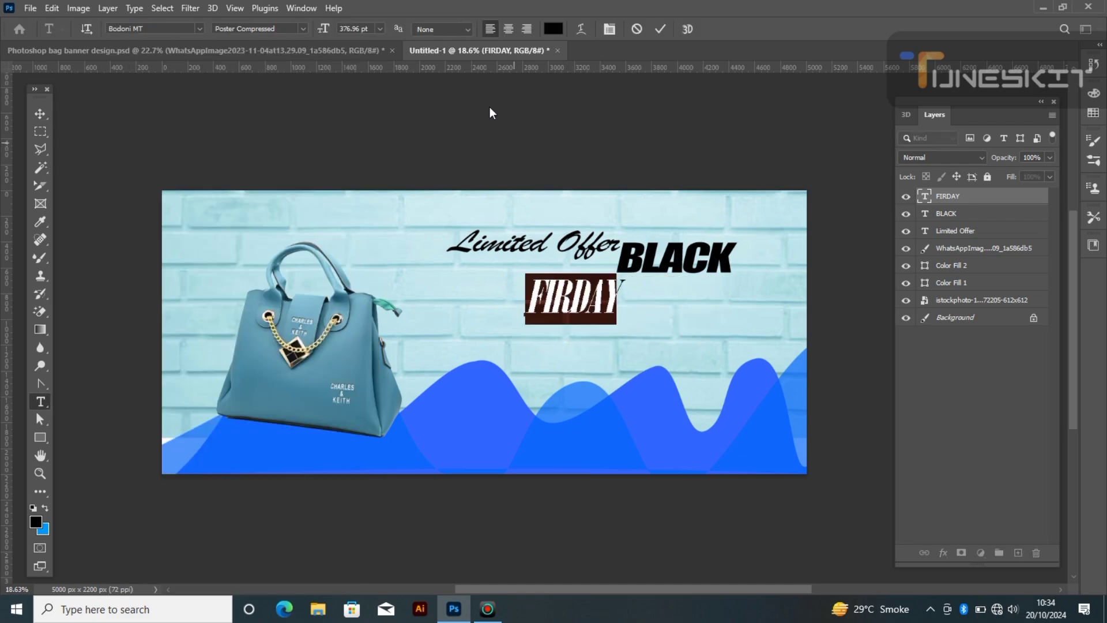
{"action": "left_click", "coordinate": [549, 33]}
{"action": "left_click", "coordinate": [204, 424]}
{"action": "left_click", "coordinate": [166, 360]}
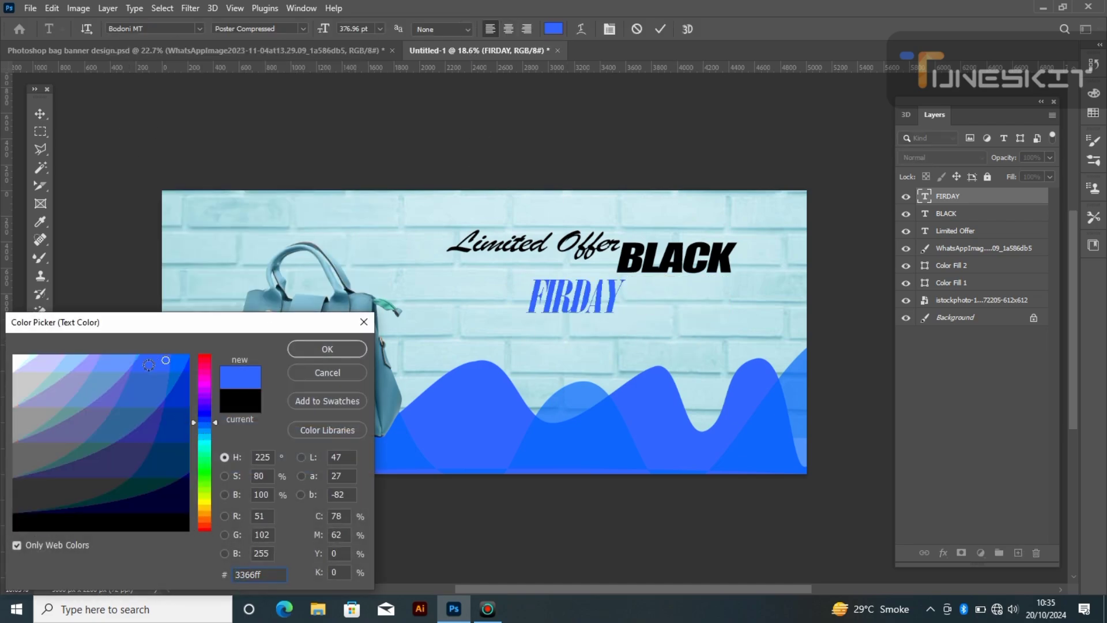
{"action": "left_click", "coordinate": [331, 349]}
- Enlarge the "FIRDAY" text to about 514 pt and reposition it beneath the upper two texts
{"action": "key", "text": "ctrl+t"}
{"action": "left_click_drag", "start_coordinate": [809, 110], "coordinate": [823, 104]}
{"action": "left_click", "coordinate": [40, 114]}
{"action": "key", "text": "ctrl+t"}
{"action": "left_click_drag", "start_coordinate": [625, 274], "coordinate": [697, 258]}
{"action": "mouse_move", "coordinate": [594, 279]}
{"action": "left_mouse_down"}
{"action": "mouse_move", "coordinate": [582, 303]}
{"action": "mouse_move", "coordinate": [581, 292]}
{"action": "left_mouse_up"}
{"action": "left_click_drag", "start_coordinate": [592, 339], "coordinate": [596, 309]}
{"action": "left_click", "coordinate": [45, 116]}
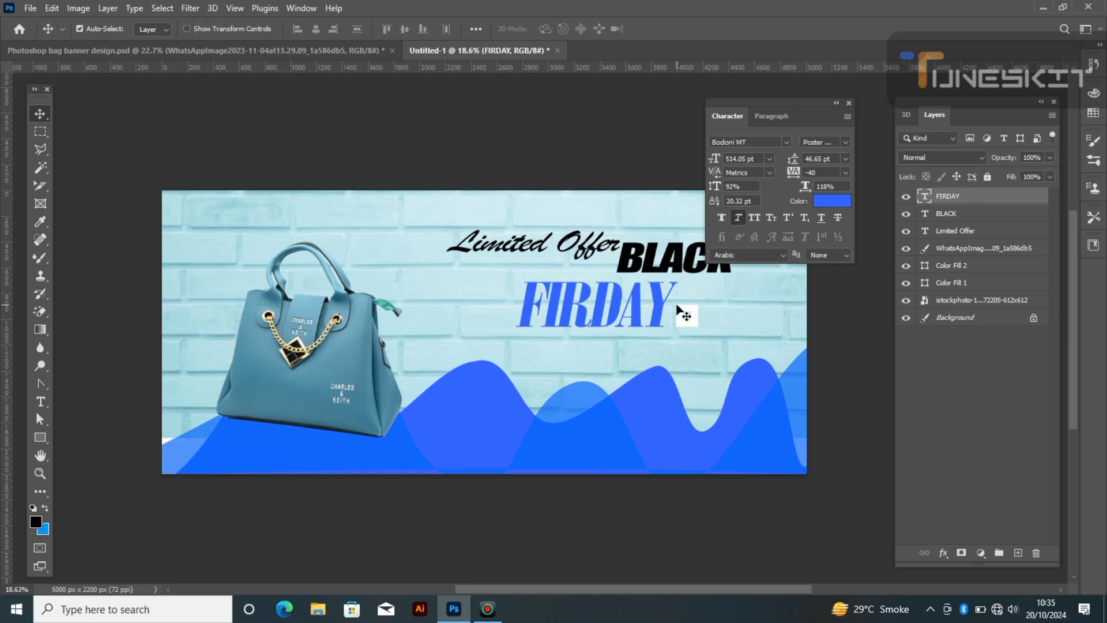
- Nudge "BLACK" and "FIRDAY" upward in small increments to tighten the spacing of the headline
{"action": "key", "text": "shift+Up"}
{"action": "key", "text": "shift+Up"}
{"action": "key", "text": "shift+Up"}
{"action": "left_click", "coordinate": [627, 253]}
{"action": "key", "text": "shift+Up"}
{"action": "key", "text": "shift+Up"}
{"action": "key", "text": "shift+Up"}
{"action": "key", "text": "shift+Up"}
{"action": "key", "text": "shift+Up"}
{"action": "key", "text": "shift+Up"}
{"action": "key", "text": "shift+Up"}
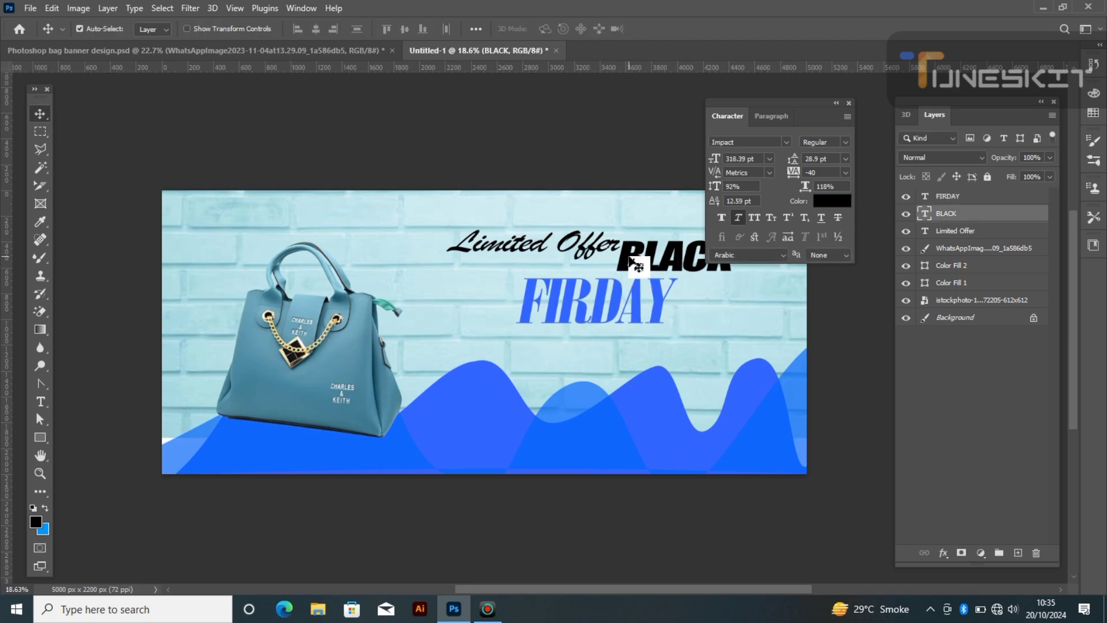
{"action": "left_click", "coordinate": [612, 296]}
{"action": "key", "text": "shift+Up"}
{"action": "key", "text": "shift+Up"}
{"action": "key", "text": "shift+Up"}
{"action": "key", "text": "shift+Up"}
{"action": "key", "text": "shift+Up"}
{"action": "key", "text": "shift+Up"}
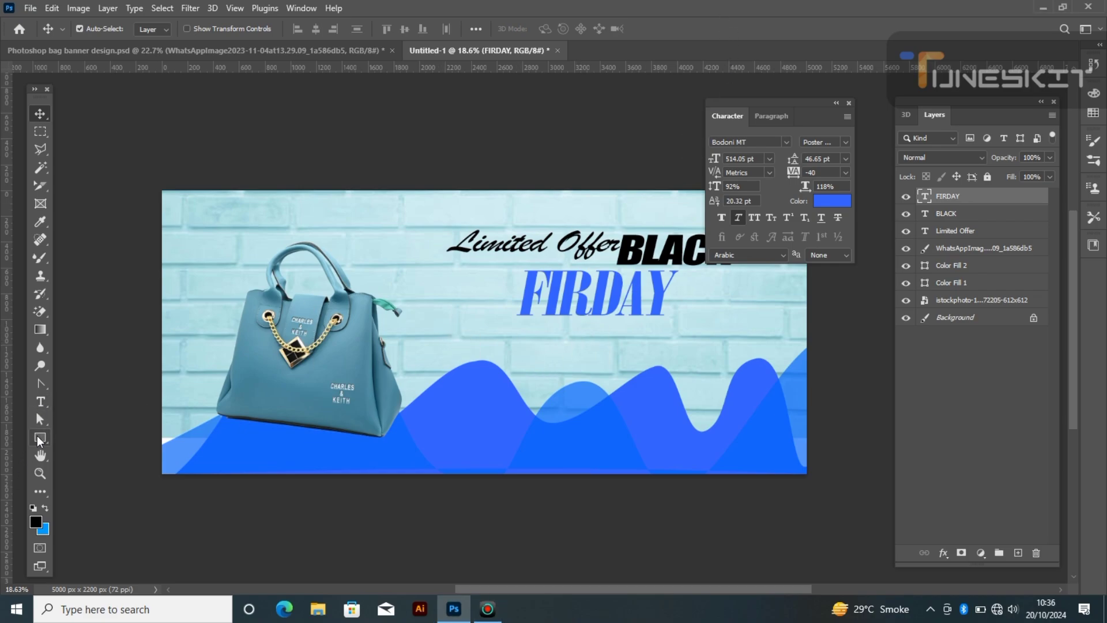
- Draw a rounded rectangle about 462 x 143 px below and left of "FIRDAY" and remove its stroke
{"action": "left_click", "coordinate": [40, 437]}
{"action": "left_click_drag", "start_coordinate": [471, 336], "coordinate": [530, 353]}
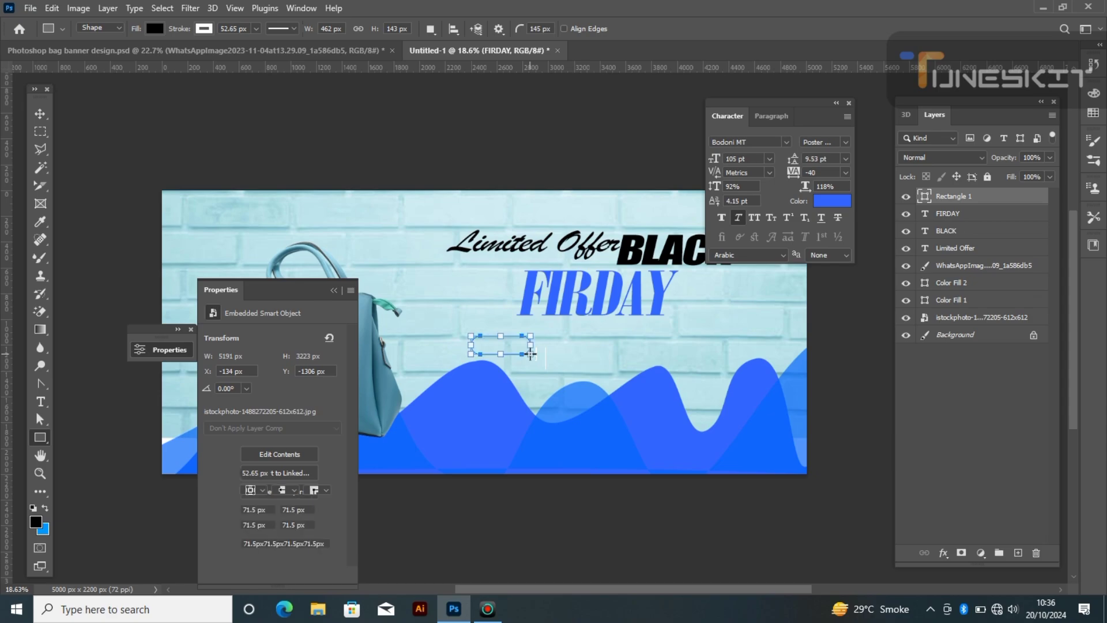
{"action": "left_click", "coordinate": [252, 455]}
{"action": "left_click", "coordinate": [220, 371]}
{"action": "left_click", "coordinate": [289, 339]}
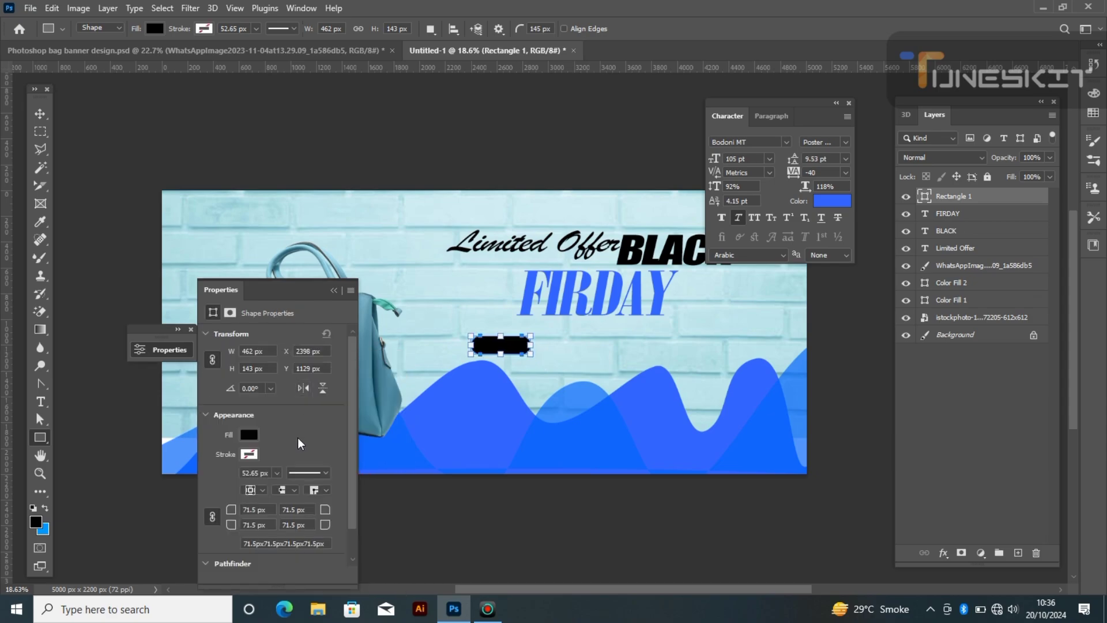
- Change the rounded rectangle's fill from black to bright blue
{"action": "left_click", "coordinate": [724, 18]}
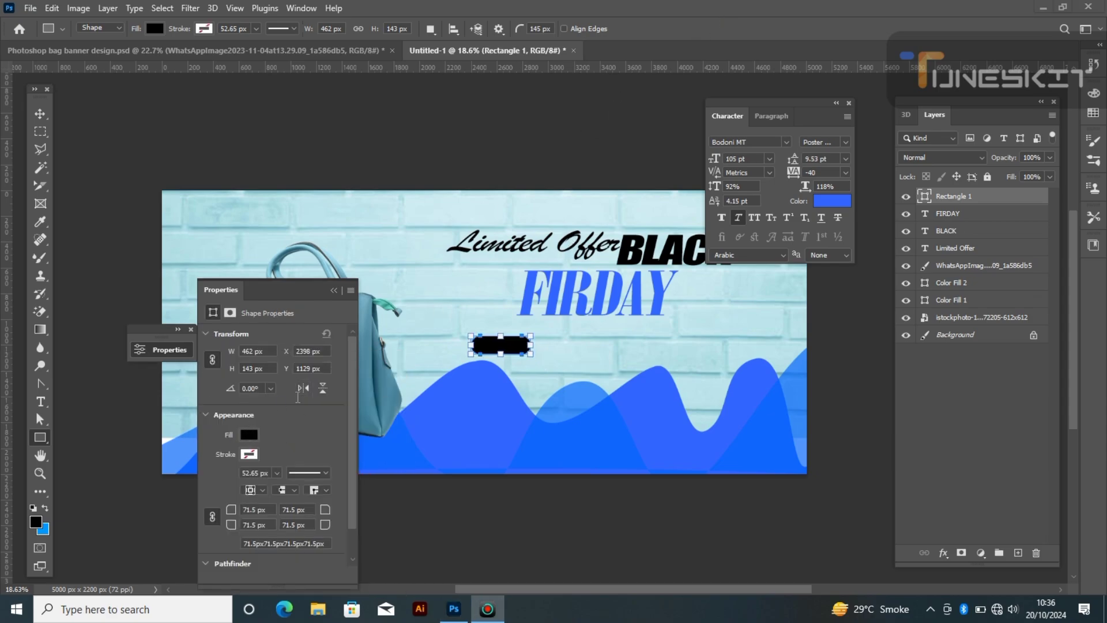
{"action": "left_click", "coordinate": [249, 435]}
{"action": "left_click", "coordinate": [215, 417]}
{"action": "left_click", "coordinate": [345, 310]}
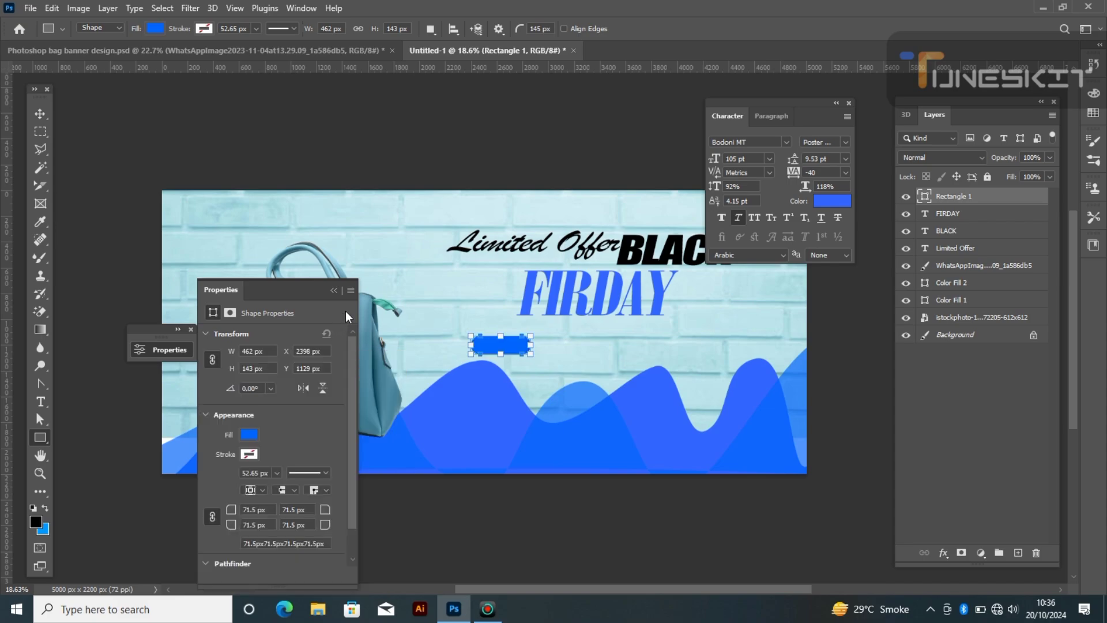
{"action": "left_click_drag", "start_coordinate": [309, 289], "coordinate": [282, 293]}
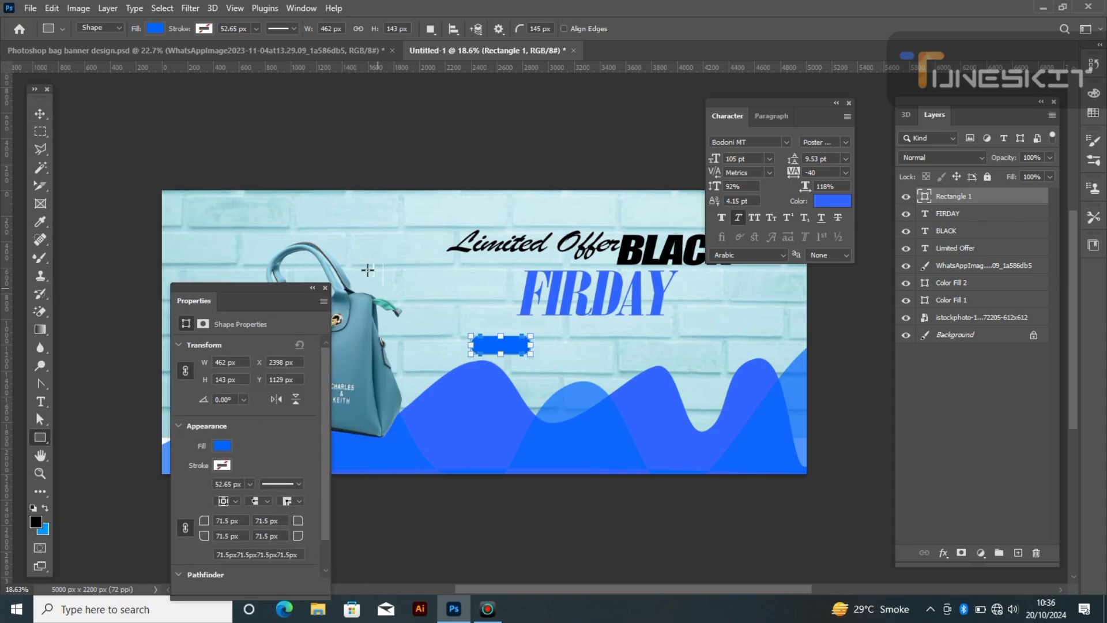
{"action": "left_click", "coordinate": [40, 120]}
- Add the text "Supper" near the blue rounded rectangle and color it white
{"action": "left_click", "coordinate": [40, 402]}
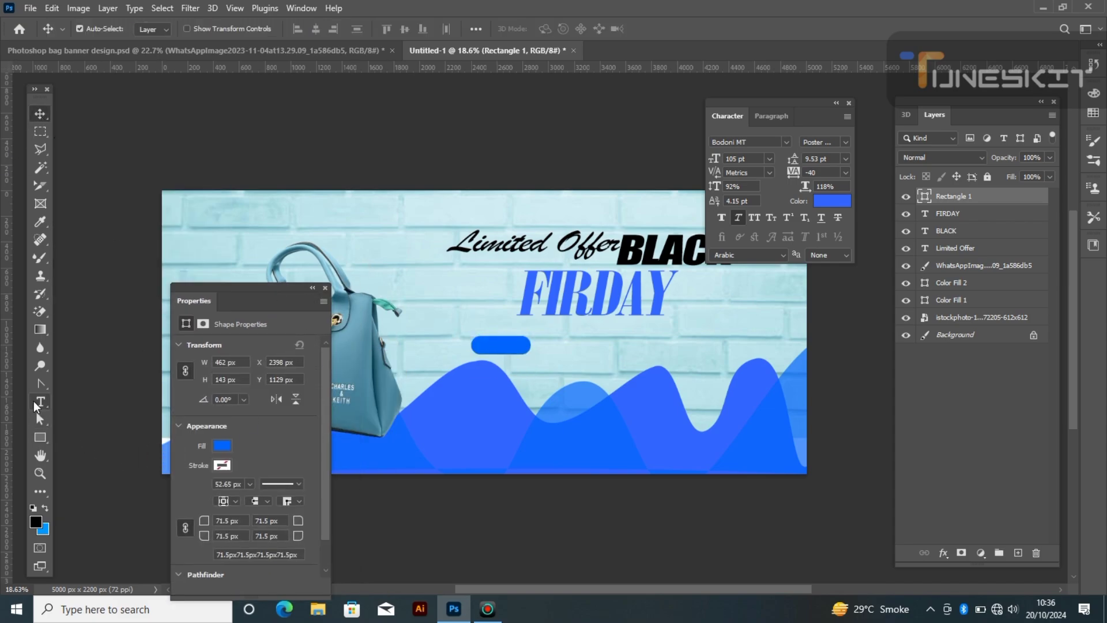
{"action": "left_click", "coordinate": [436, 317]}
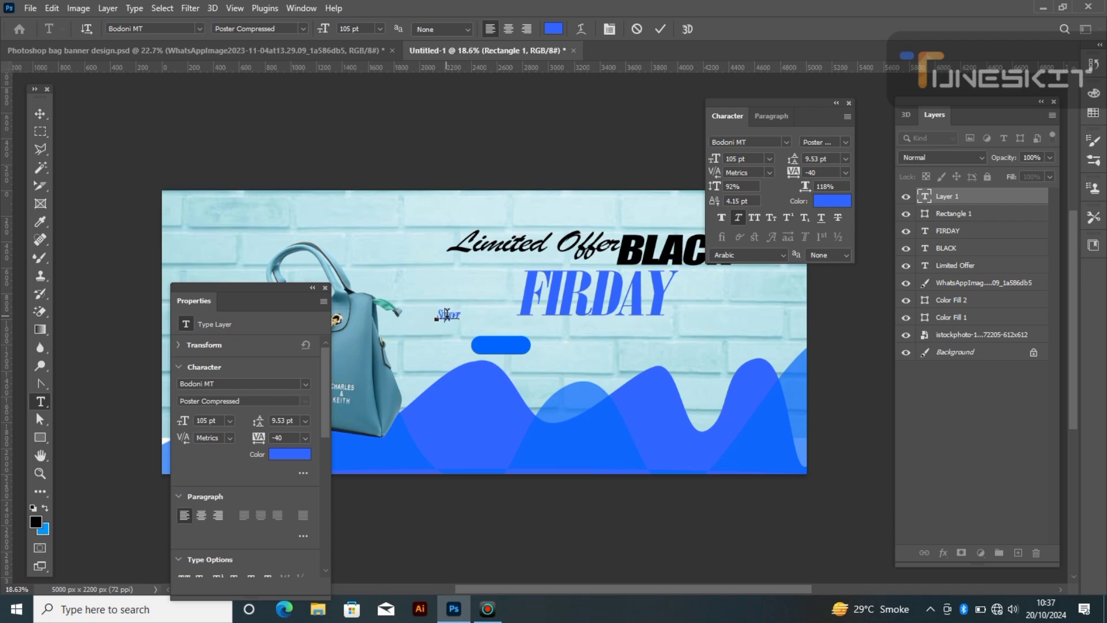
{"action": "left_click", "coordinate": [553, 28]}
{"action": "left_click", "coordinate": [16, 363]}
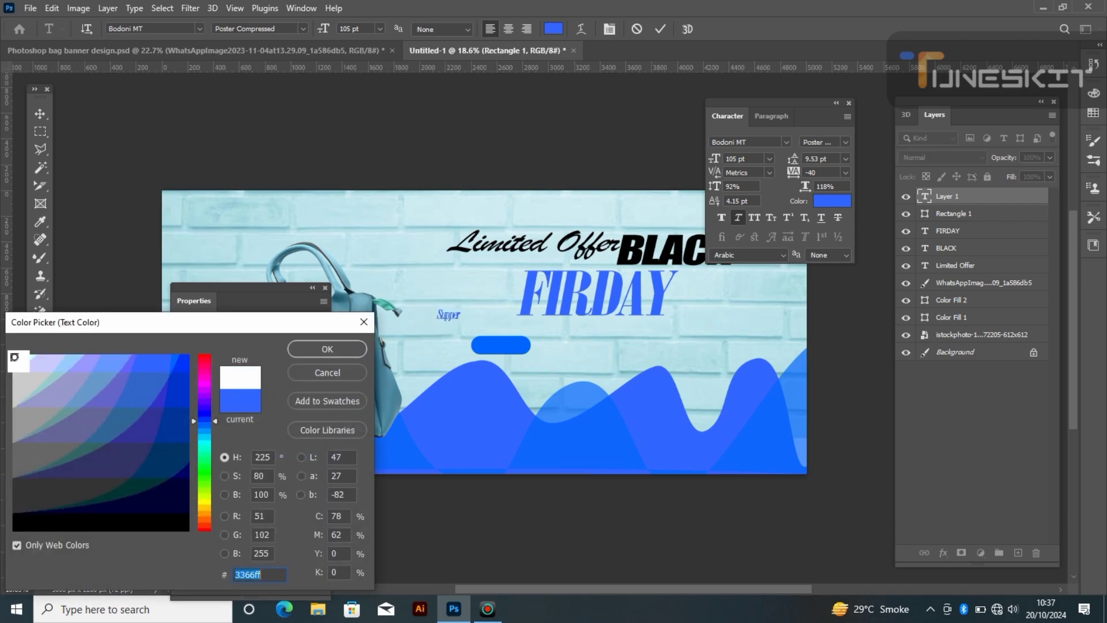
{"action": "left_click", "coordinate": [330, 348]}
{"action": "left_click", "coordinate": [40, 113]}
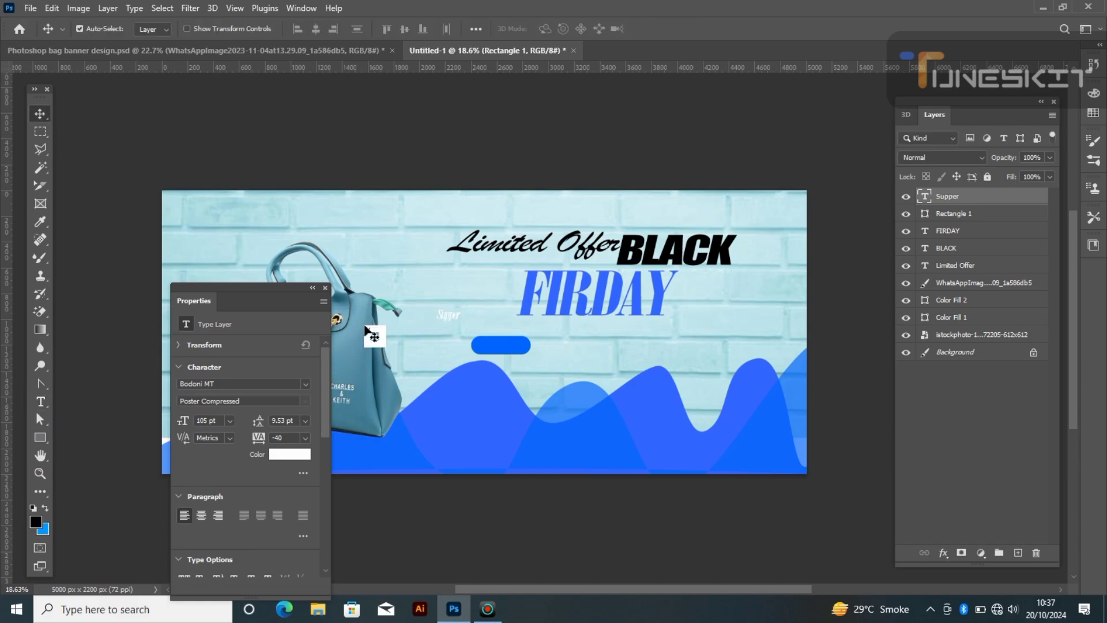
- Scale the "Supper" text up to about 166 pt and fit it inside the blue rounded rectangle
{"action": "key", "text": "ctrl+t"}
{"action": "left_click_drag", "start_coordinate": [466, 308], "coordinate": [497, 353]}
{"action": "key", "text": "Return"}
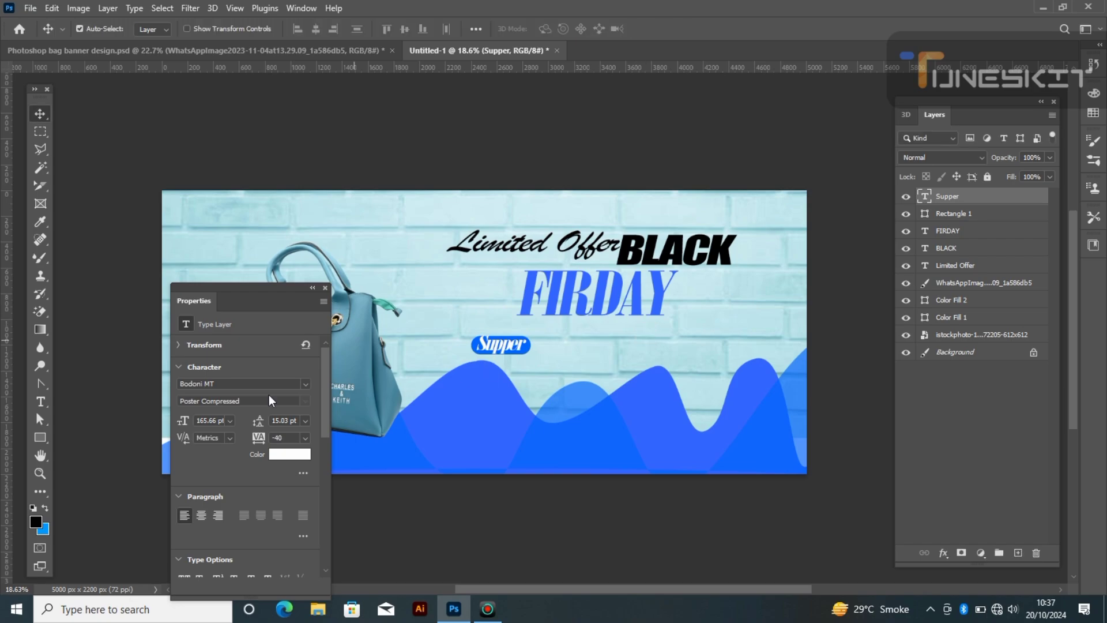
- Add the text "Sale" to the right of the "Supper" label and scale it up to about 616 pt
{"action": "left_click", "coordinate": [41, 403]}
{"action": "left_click", "coordinate": [552, 344]}
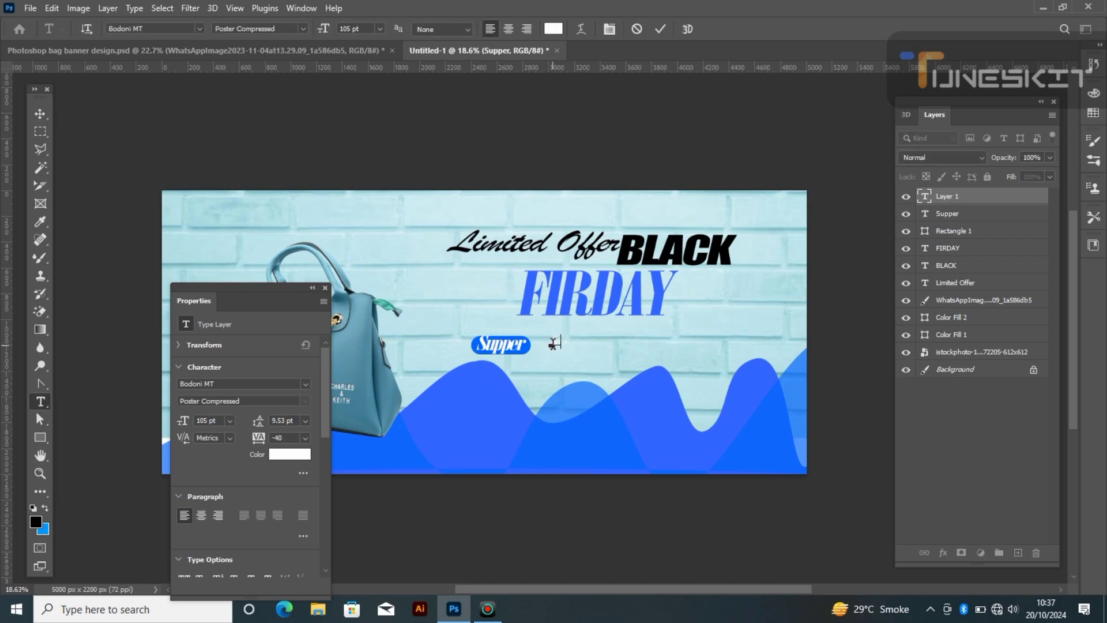
{"action": "key", "text": "ctrl+Return"}
{"action": "key", "text": "v"}
{"action": "key", "text": "ctrl+t"}
{"action": "left_click_drag", "start_coordinate": [565, 333], "coordinate": [611, 341]}
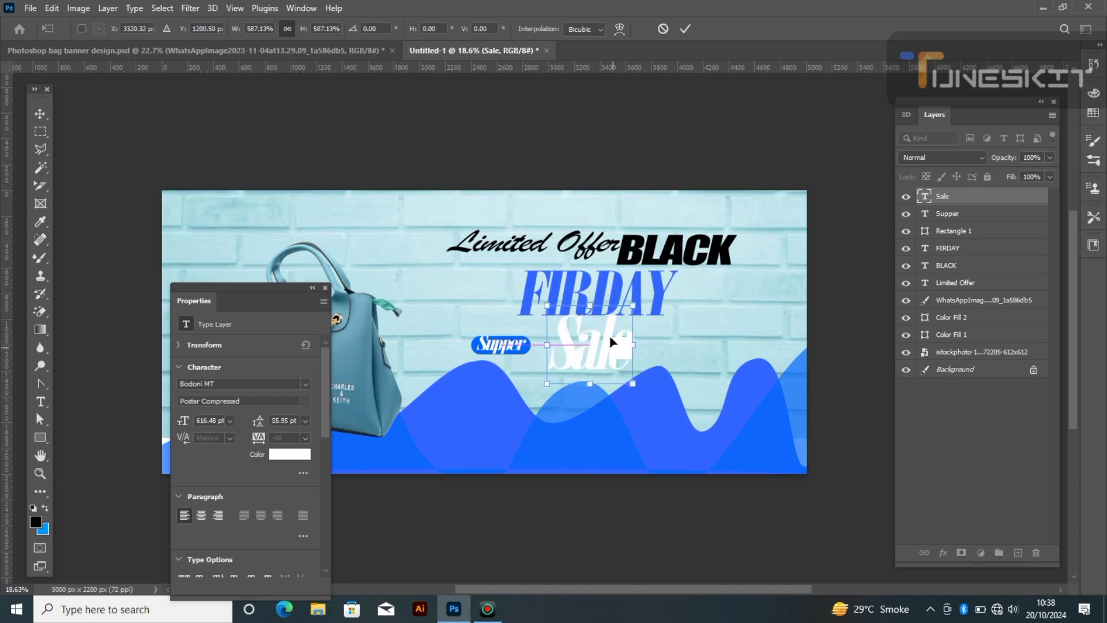
{"action": "left_click", "coordinate": [40, 114]}
- Color the "Sale" text black (000000) and move it left against the "Supper" label
{"action": "left_click", "coordinate": [284, 455]}
{"action": "left_click", "coordinate": [154, 530]}
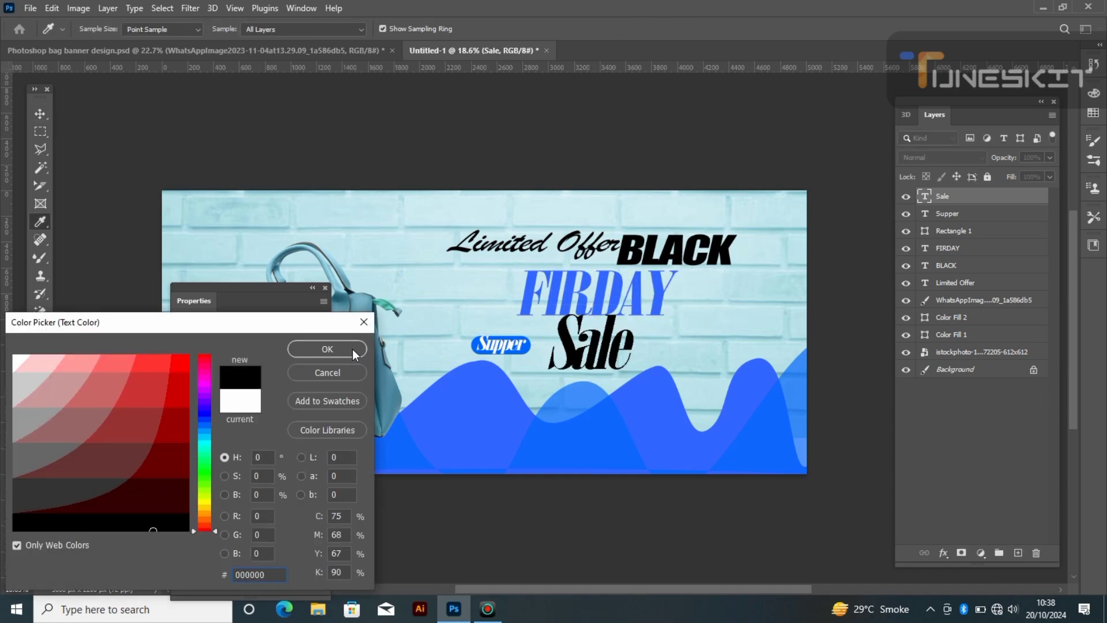
{"action": "left_click", "coordinate": [349, 349]}
{"action": "mouse_move", "coordinate": [576, 353]}
{"action": "left_mouse_down"}
{"action": "mouse_move", "coordinate": [555, 363]}
{"action": "mouse_move", "coordinate": [579, 357]}
{"action": "left_mouse_up"}
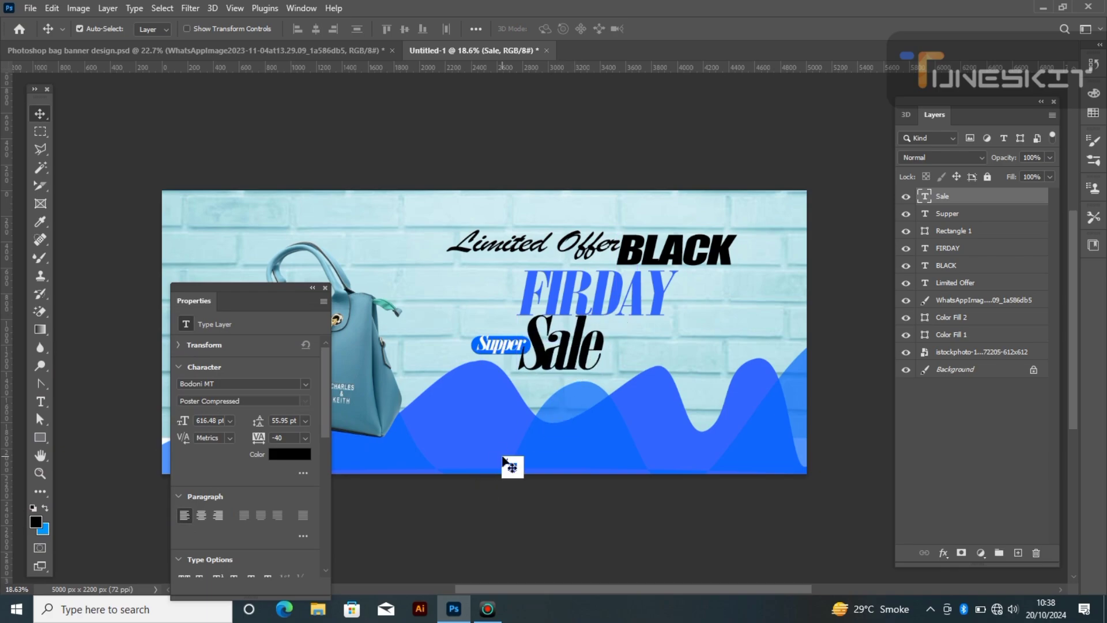
- Set the "Sale" text's font to Brush Script MT, adjust its vertical position below "FIRDAY", and clear the properties off the canvas
{"action": "double_click", "coordinate": [571, 358]}
{"action": "left_click", "coordinate": [200, 28]}
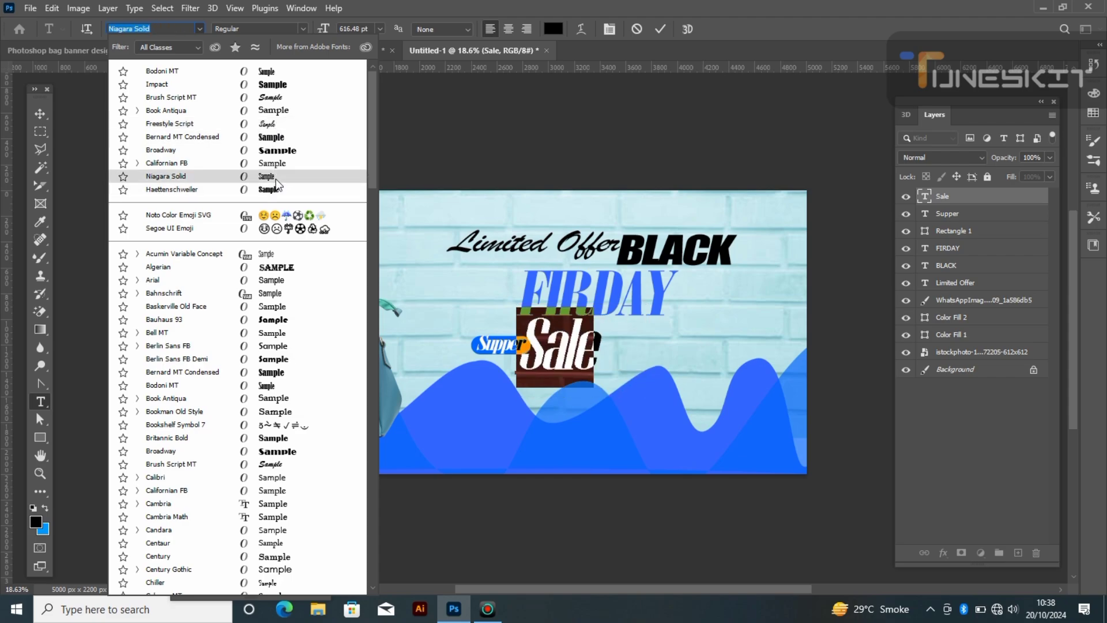
{"action": "left_click", "coordinate": [278, 97]}
{"action": "left_click", "coordinate": [39, 114]}
{"action": "left_click_drag", "start_coordinate": [596, 356], "coordinate": [596, 350]}
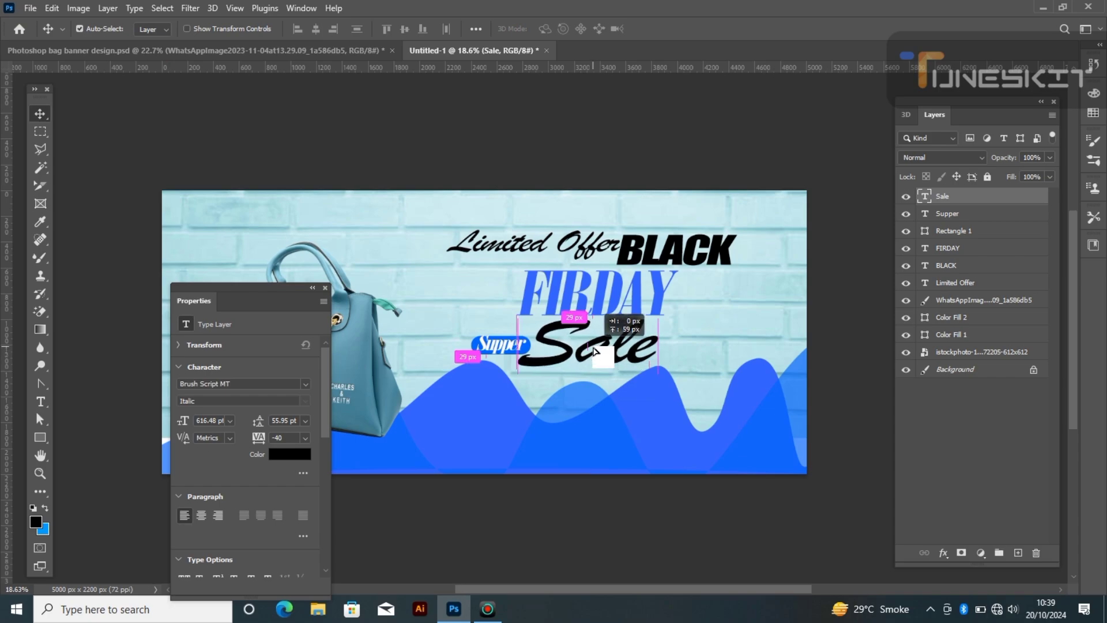
{"action": "left_click_drag", "start_coordinate": [245, 288], "coordinate": [87, 292]}
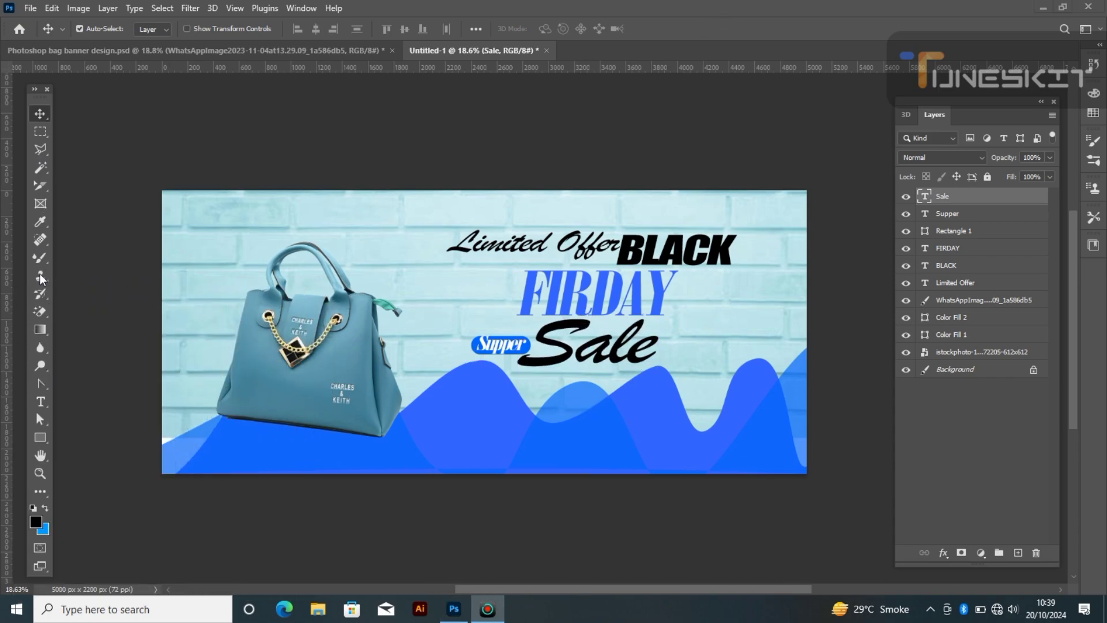
- Paint a soft black shadow beneath the bag with the Mixer Brush on a new layer, and place that layer directly below the bag's layer
{"action": "left_click", "coordinate": [1018, 552]}
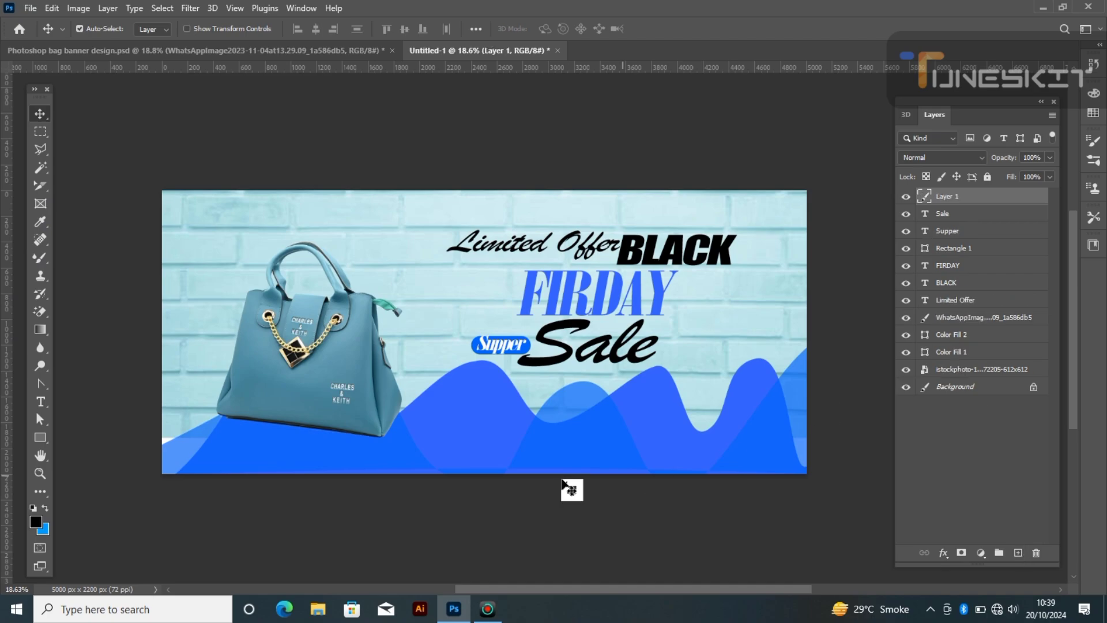
{"action": "left_click", "coordinate": [40, 258]}
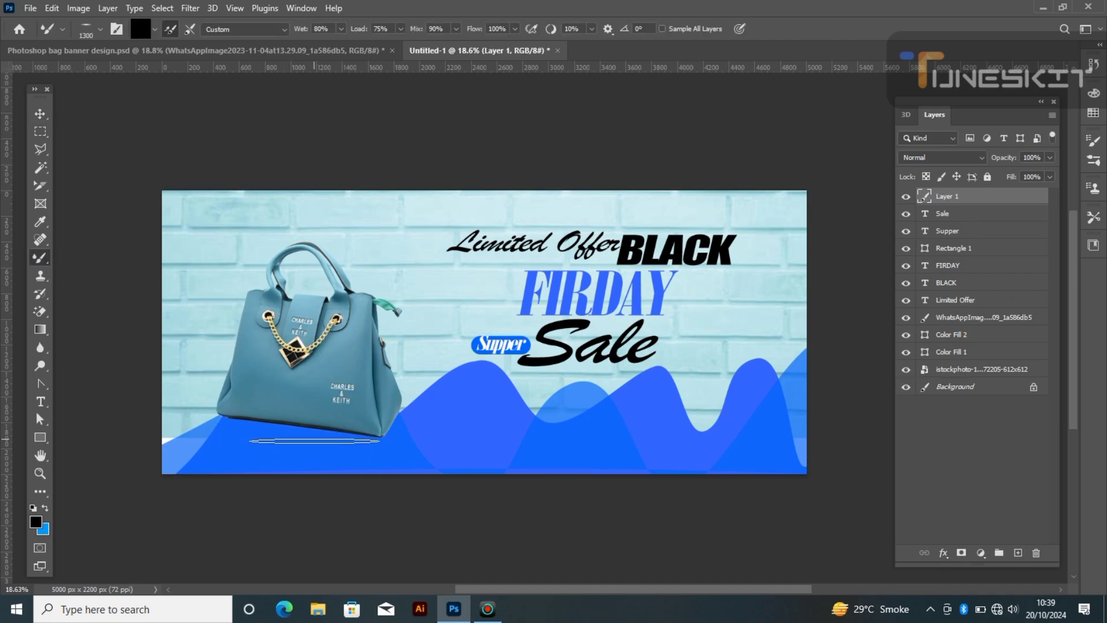
{"action": "left_click_drag", "start_coordinate": [335, 442], "coordinate": [369, 442]}
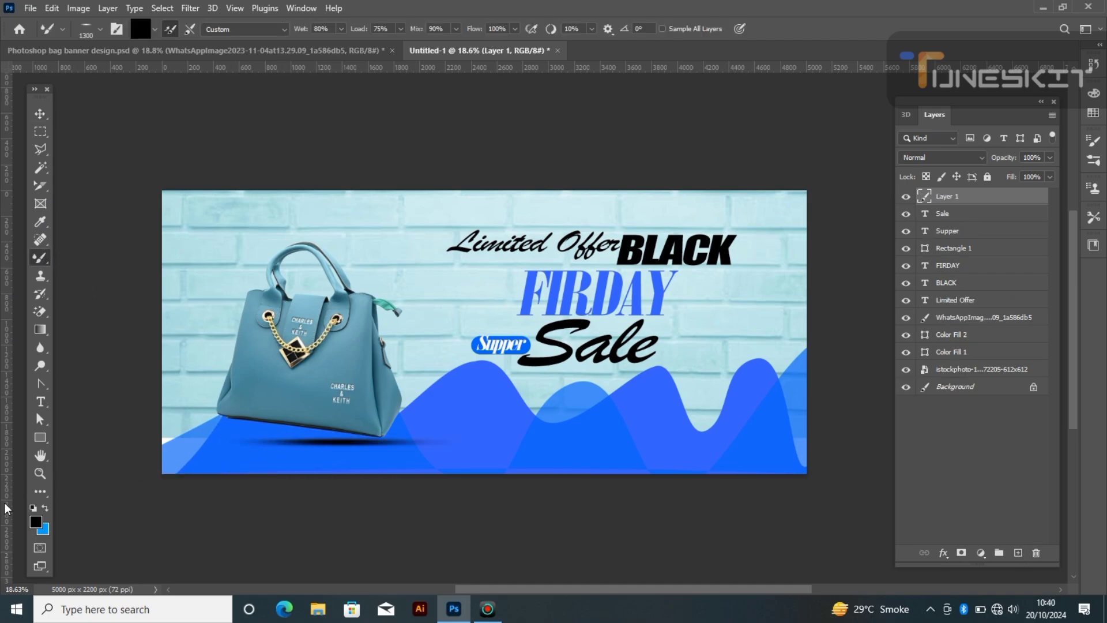
{"action": "left_click", "coordinate": [39, 116]}
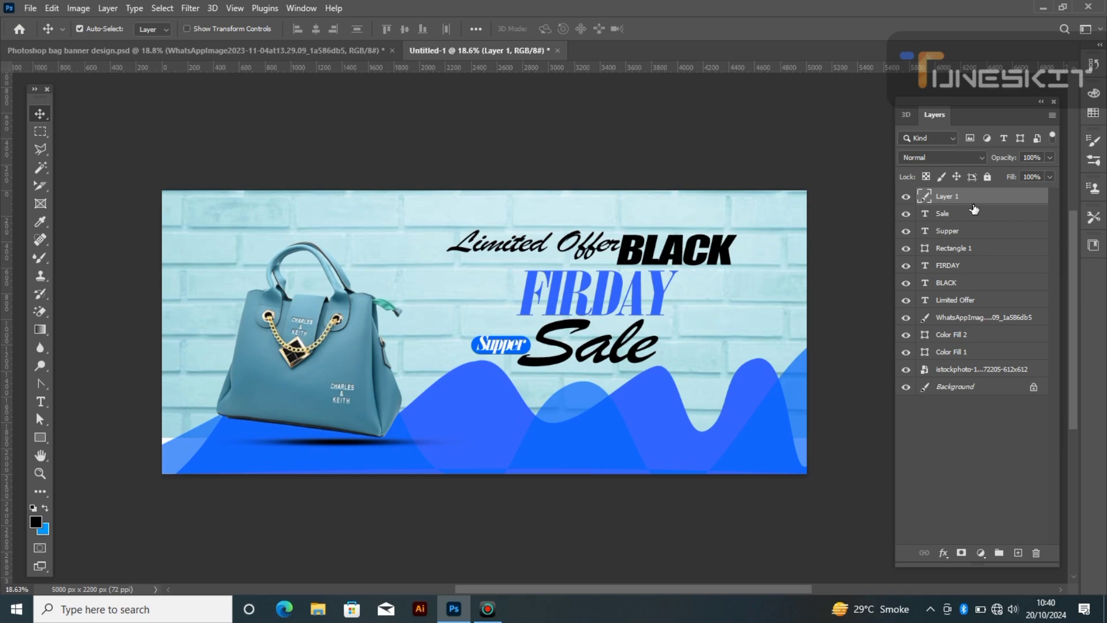
{"action": "left_click_drag", "start_coordinate": [973, 205], "coordinate": [994, 333]}
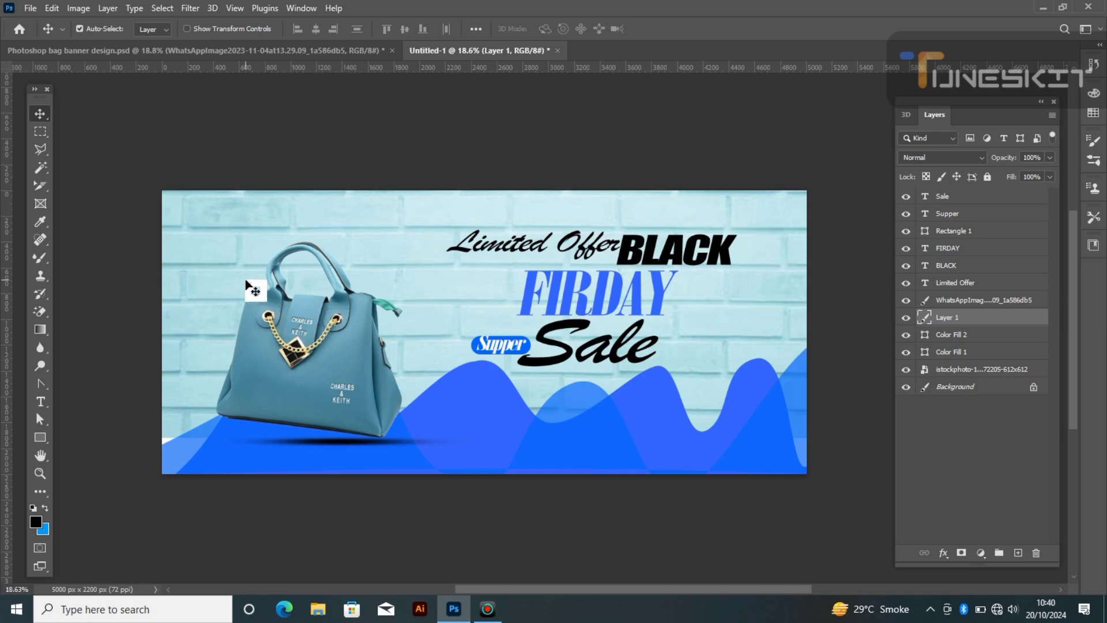
{"action": "left_click", "coordinate": [721, 15]}
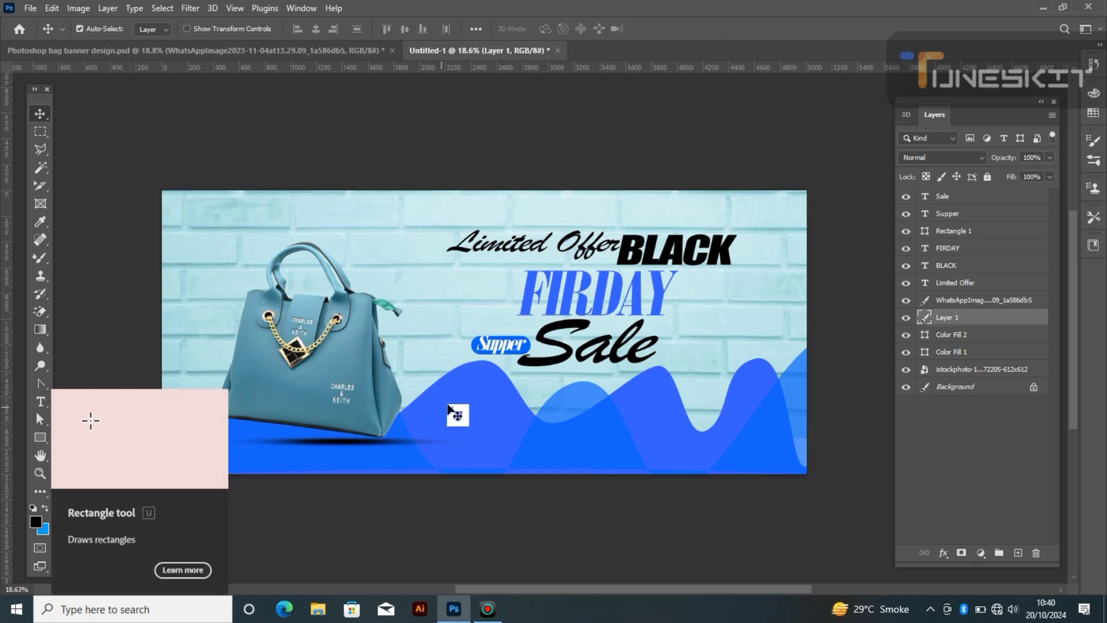
- Draw a black-filled rounded rectangle about 854 x 192 px over the waves near the banner's lower-right corner
{"action": "left_click_drag", "start_coordinate": [732, 436], "coordinate": [101, 521]}
{"action": "right_click", "coordinate": [40, 437]}
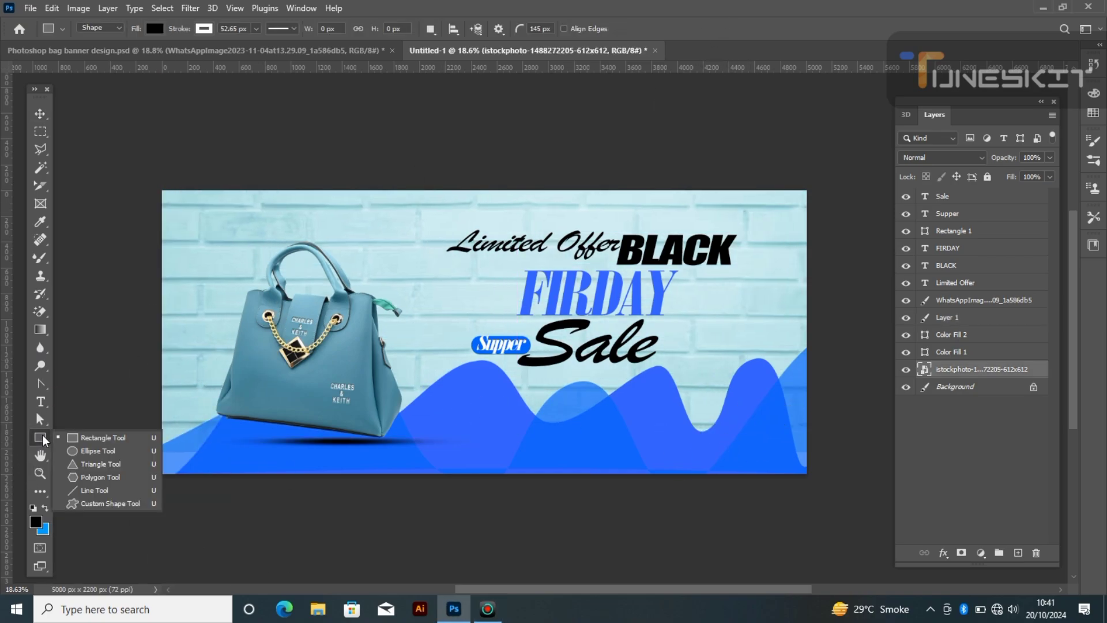
{"action": "left_click", "coordinate": [81, 437]}
{"action": "left_click_drag", "start_coordinate": [677, 425], "coordinate": [785, 447]}
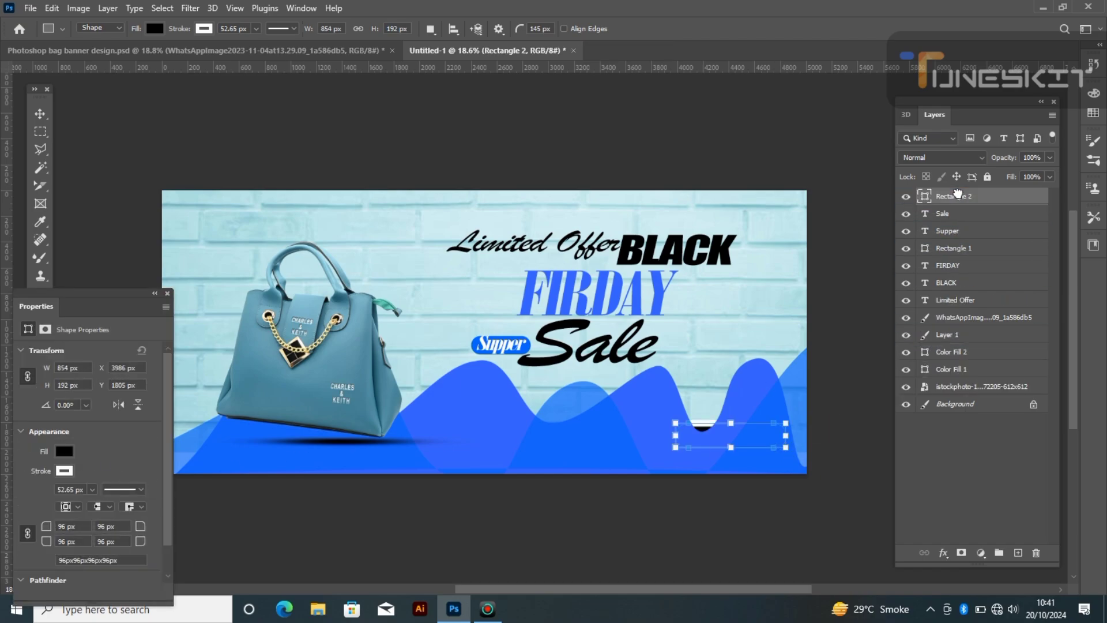
- Remove the black rounded rectangle's stroke and move it against the banner's right edge at about X 4146 px, Y 1917 px
{"action": "left_click", "coordinate": [64, 470]}
{"action": "left_click", "coordinate": [32, 372]}
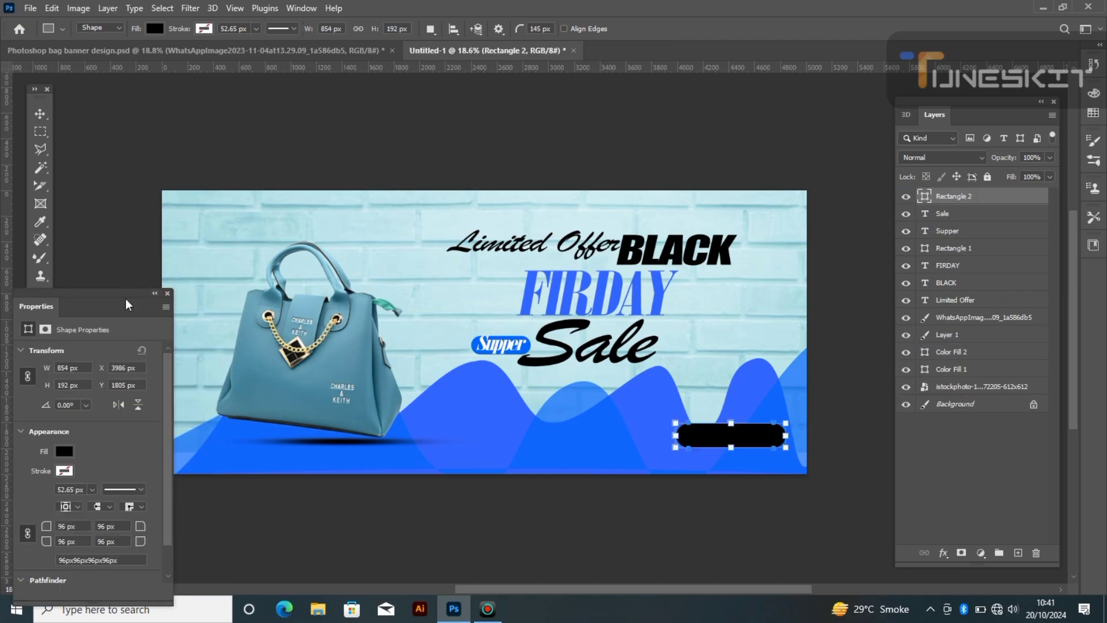
{"action": "left_click_drag", "start_coordinate": [123, 293], "coordinate": [260, 296]}
{"action": "key", "text": "v"}
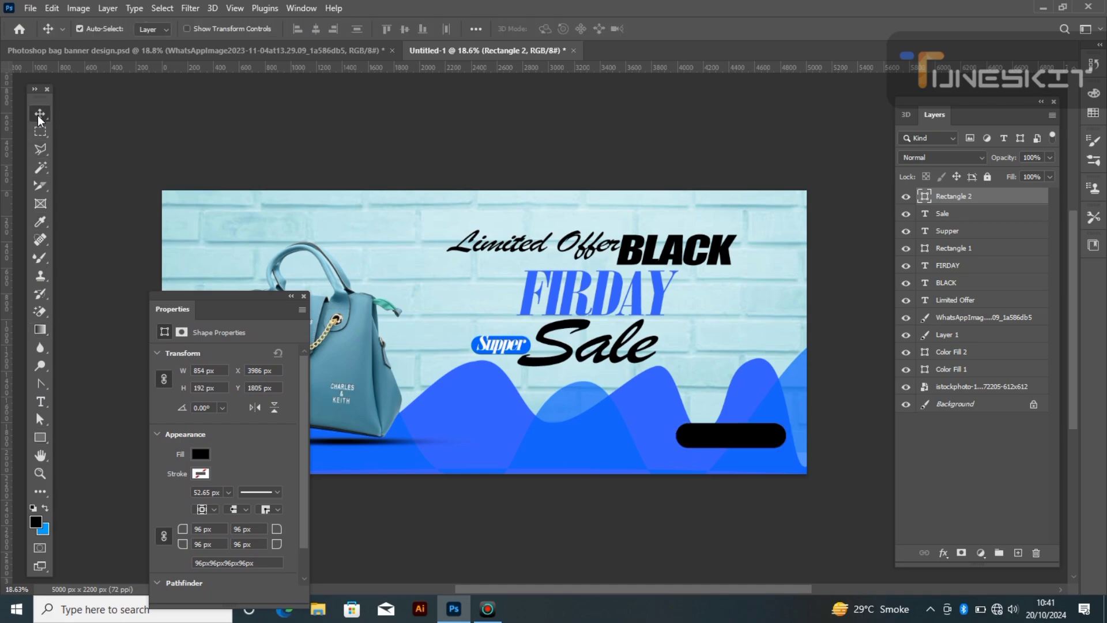
{"action": "left_click_drag", "start_coordinate": [727, 436], "coordinate": [742, 450]}
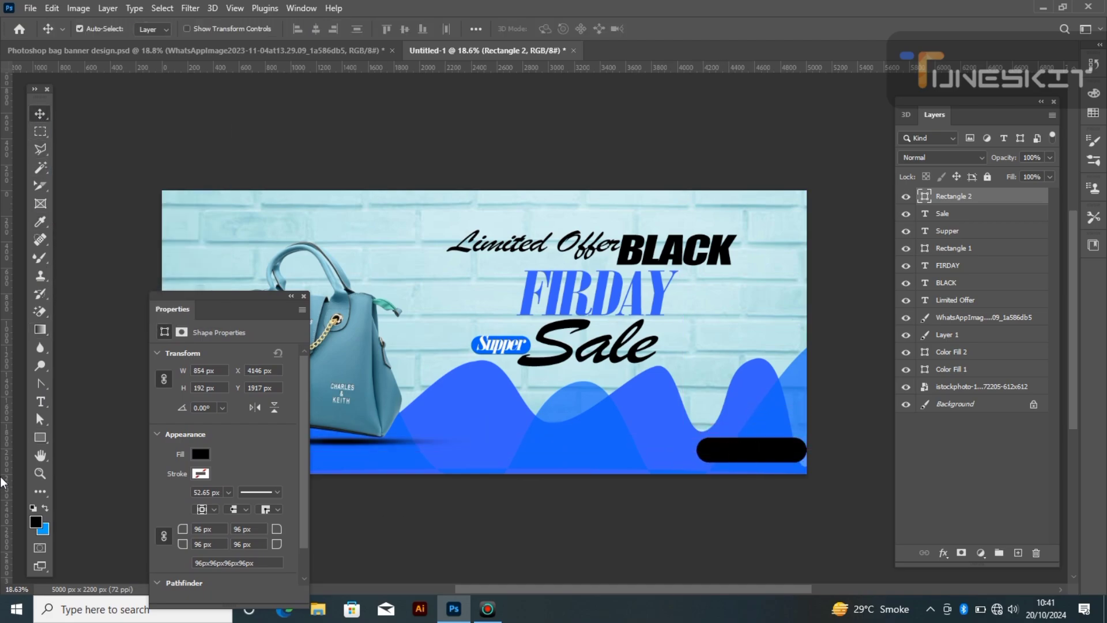
- Add the text "ORDER NOW" on the waves and color it white
{"action": "left_click", "coordinate": [40, 402]}
{"action": "left_click", "coordinate": [488, 436]}
{"action": "key", "text": "BackSpace"}
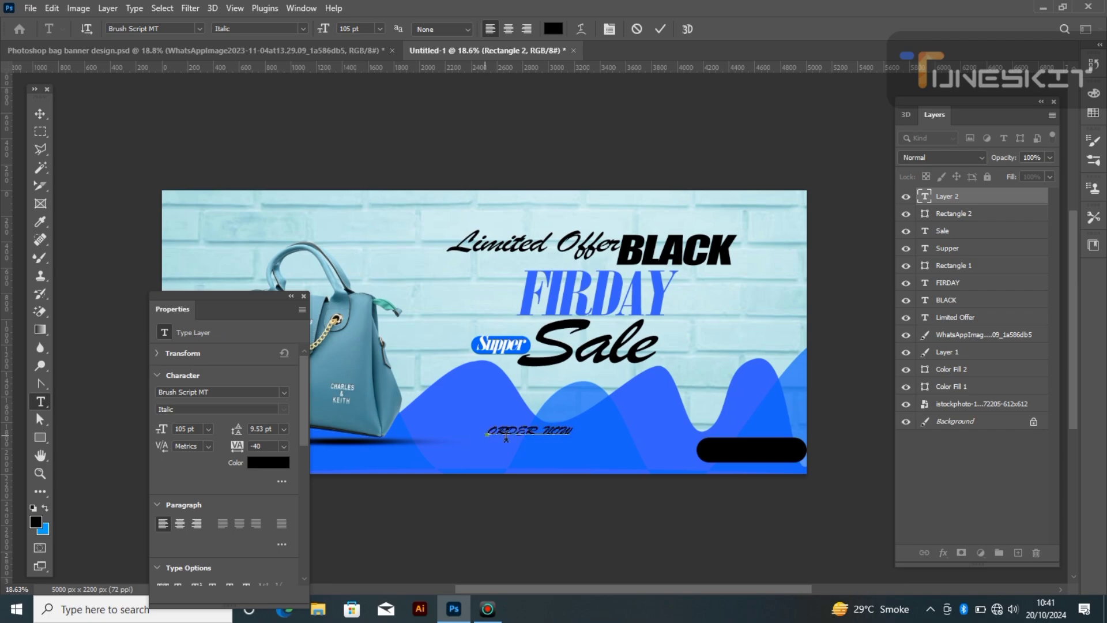
{"action": "key", "text": "ctrl+a"}
{"action": "left_click", "coordinate": [553, 28]}
{"action": "left_click", "coordinate": [18, 362]}
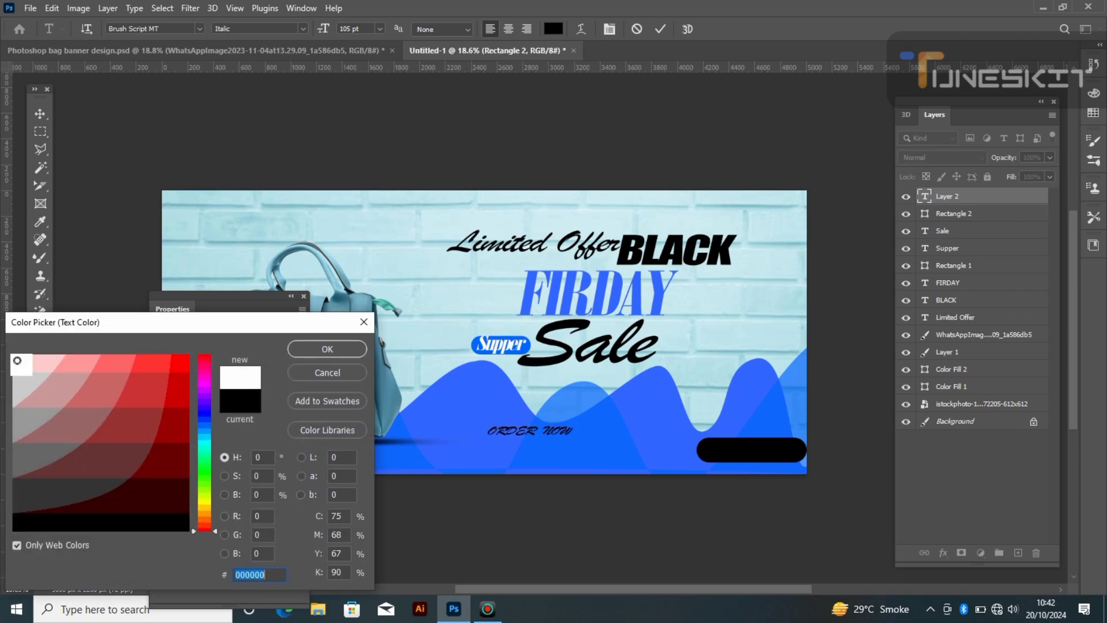
{"action": "left_click", "coordinate": [338, 344]}
- Set the "ORDER NOW" text's font to Impact, center it on the black rounded rectangle, and clear the properties off the canvas
{"action": "left_click", "coordinate": [199, 28]}
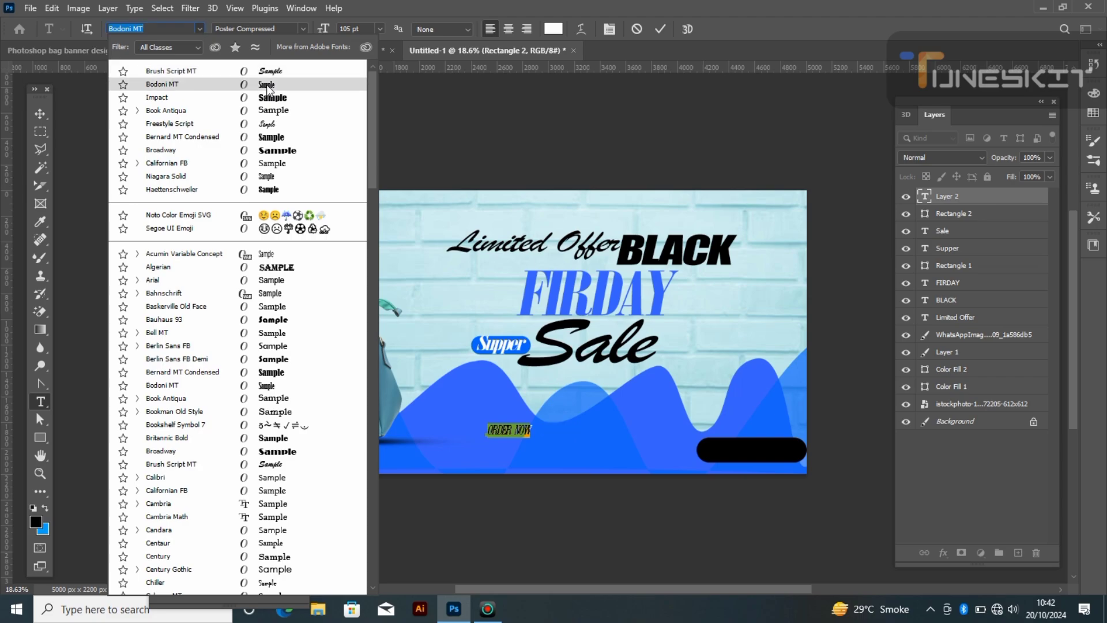
{"action": "left_click", "coordinate": [276, 98]}
{"action": "left_click", "coordinate": [40, 113]}
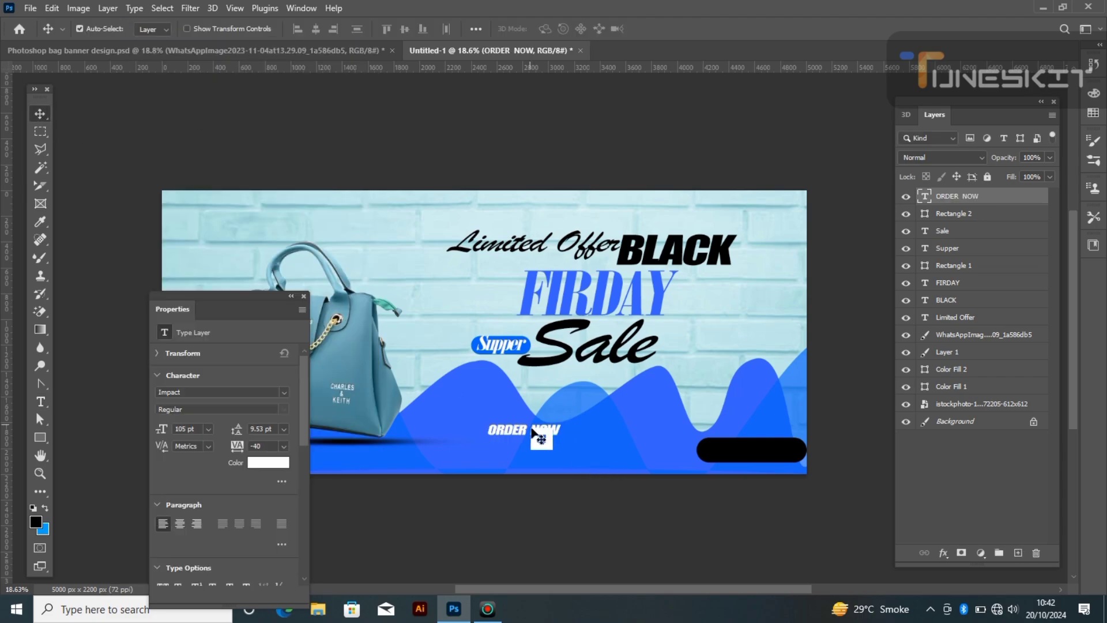
{"action": "left_click_drag", "start_coordinate": [539, 440], "coordinate": [767, 455]}
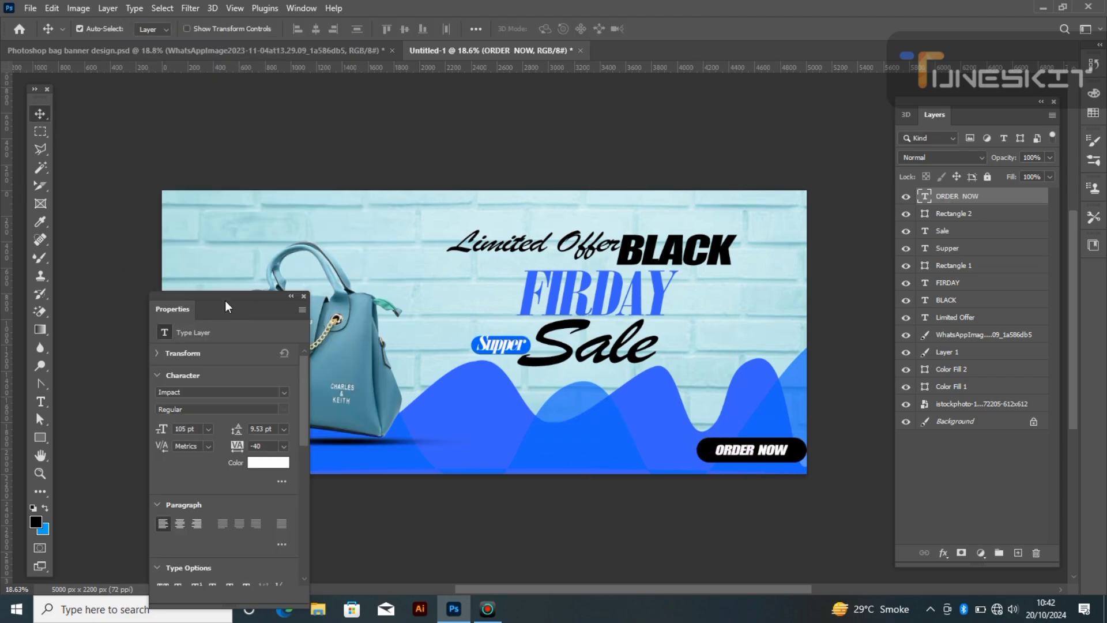
{"action": "left_click_drag", "start_coordinate": [225, 306], "coordinate": [93, 478]}
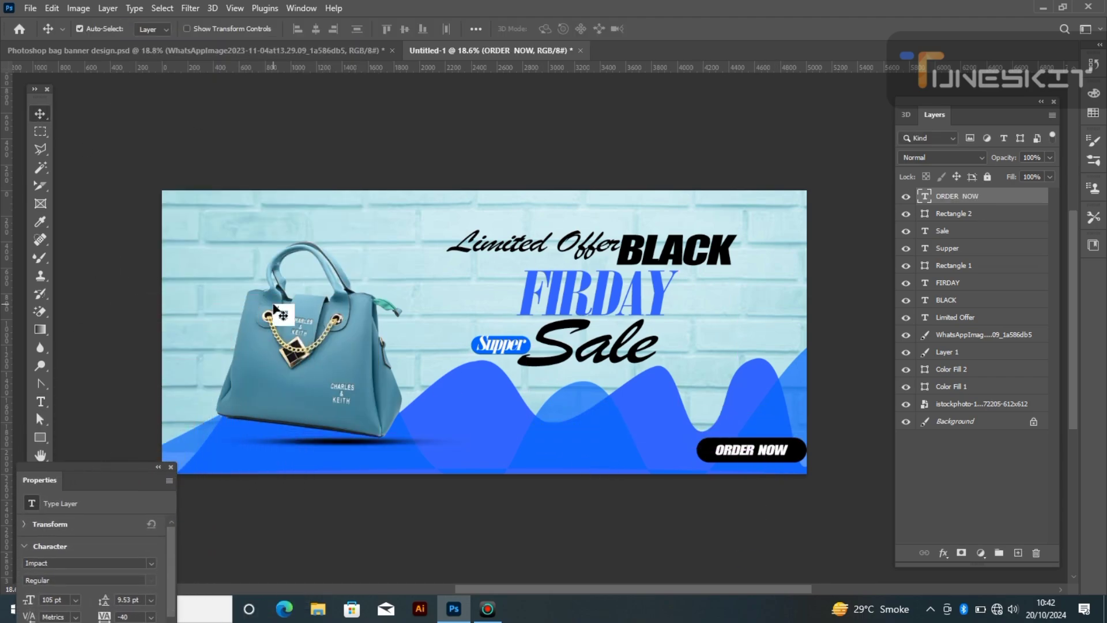
{"action": "left_click", "coordinate": [171, 467]}
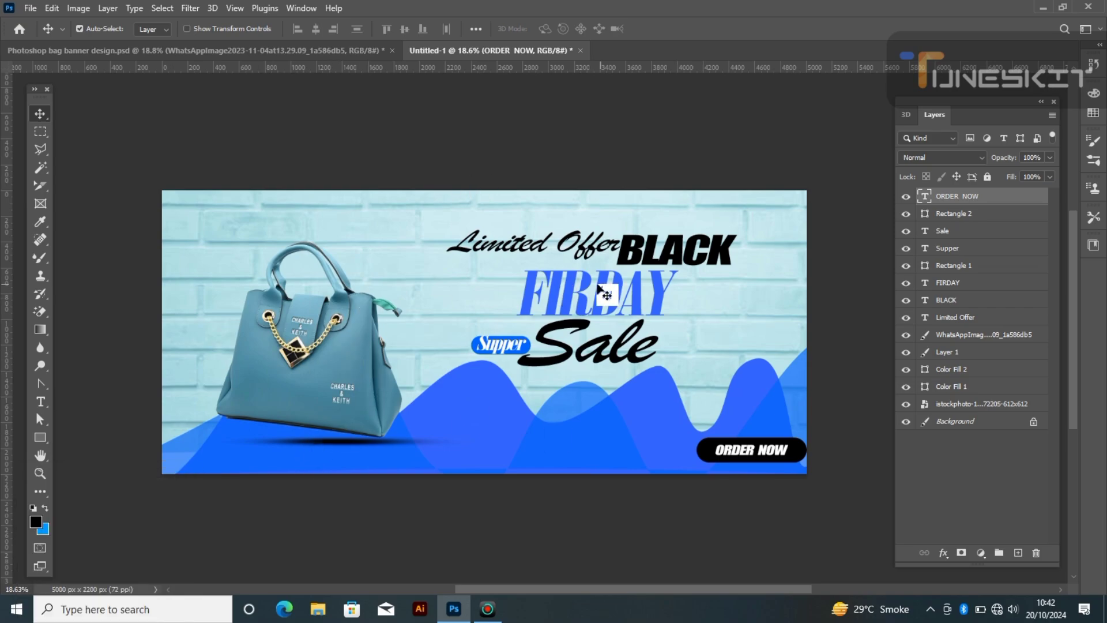
- Draw a circle about 75 px in diameter on the wall to the left of the bag's handle, without a stroke
{"action": "right_click", "coordinate": [42, 440]}
{"action": "left_click", "coordinate": [86, 453]}
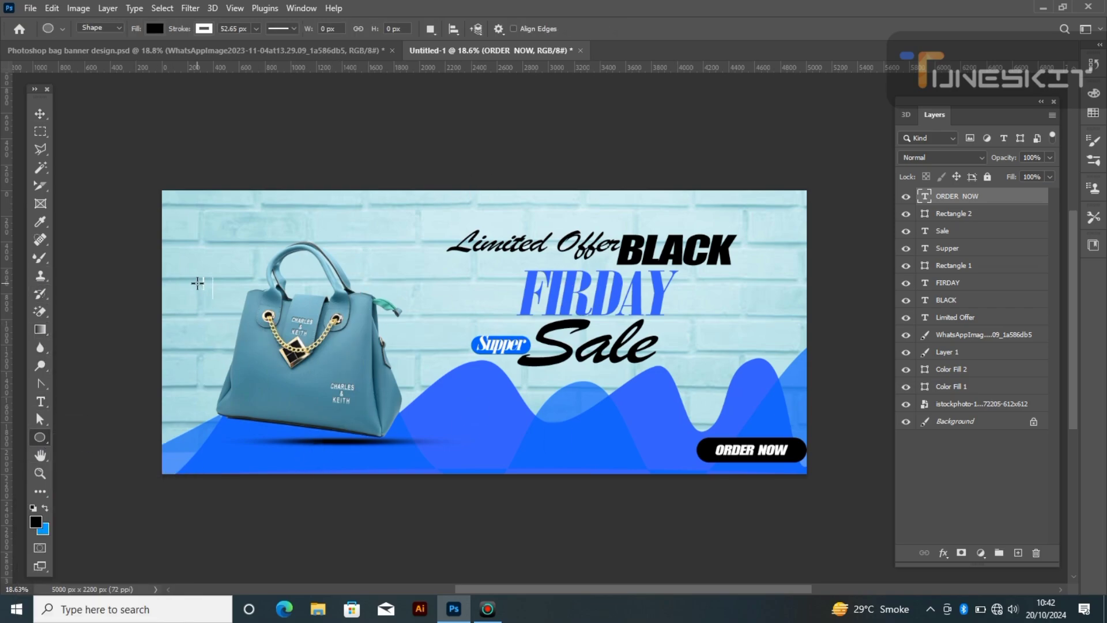
{"action": "left_click_drag", "start_coordinate": [188, 271], "coordinate": [197, 279]}
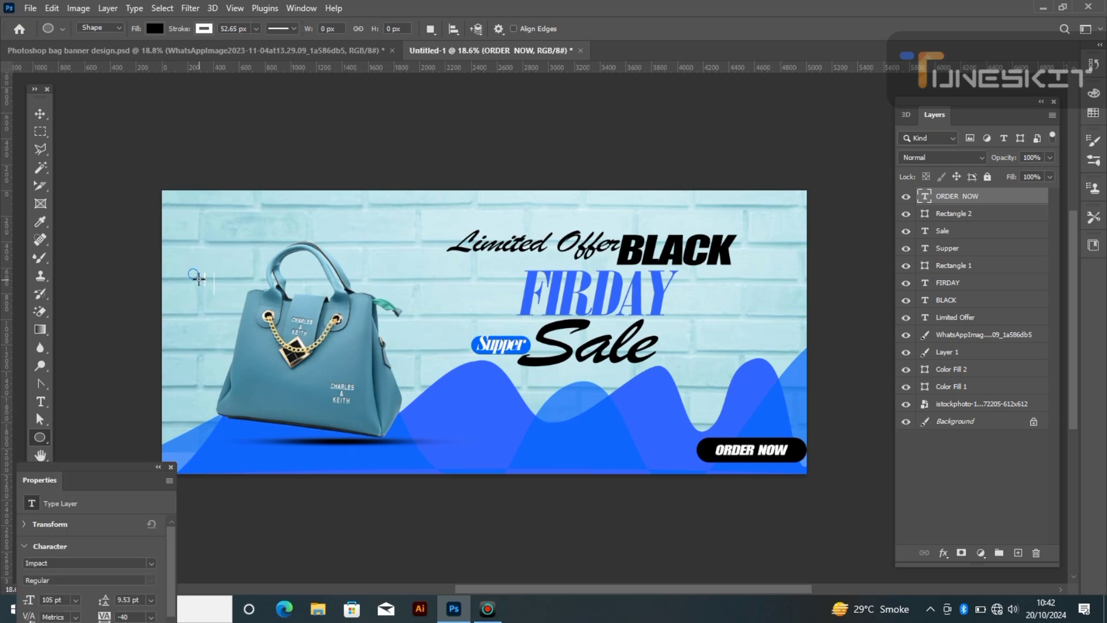
{"action": "left_click_drag", "start_coordinate": [110, 466], "coordinate": [120, 355]}
{"action": "left_click", "coordinate": [78, 536]}
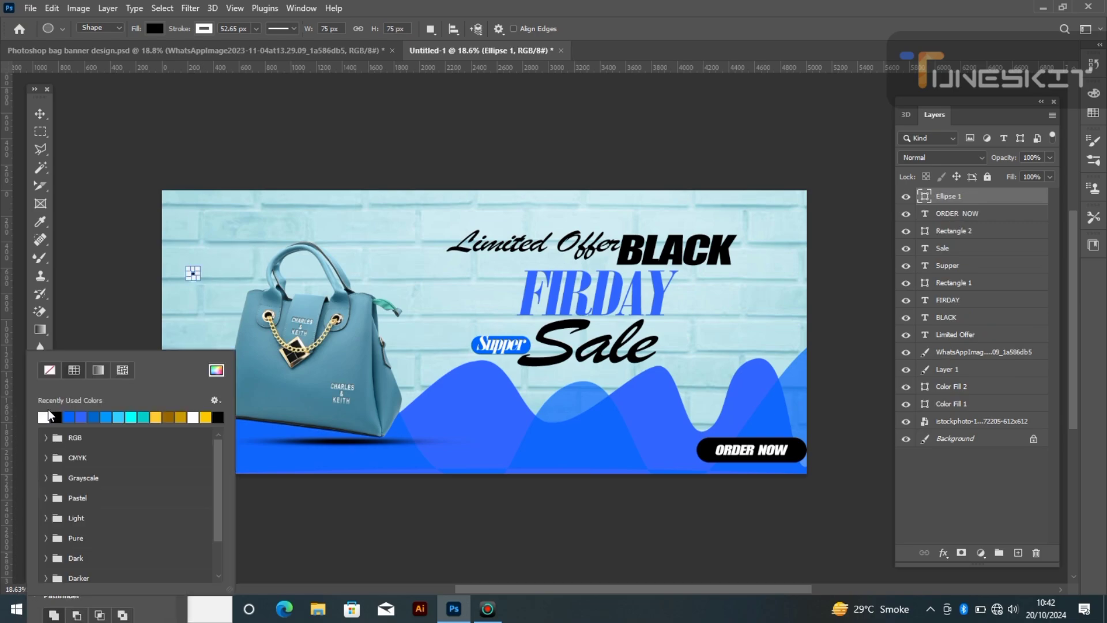
- Fill the small circle with blue and duplicate it straight down seven times into an evenly spaced vertical column
{"action": "left_click", "coordinate": [40, 114]}
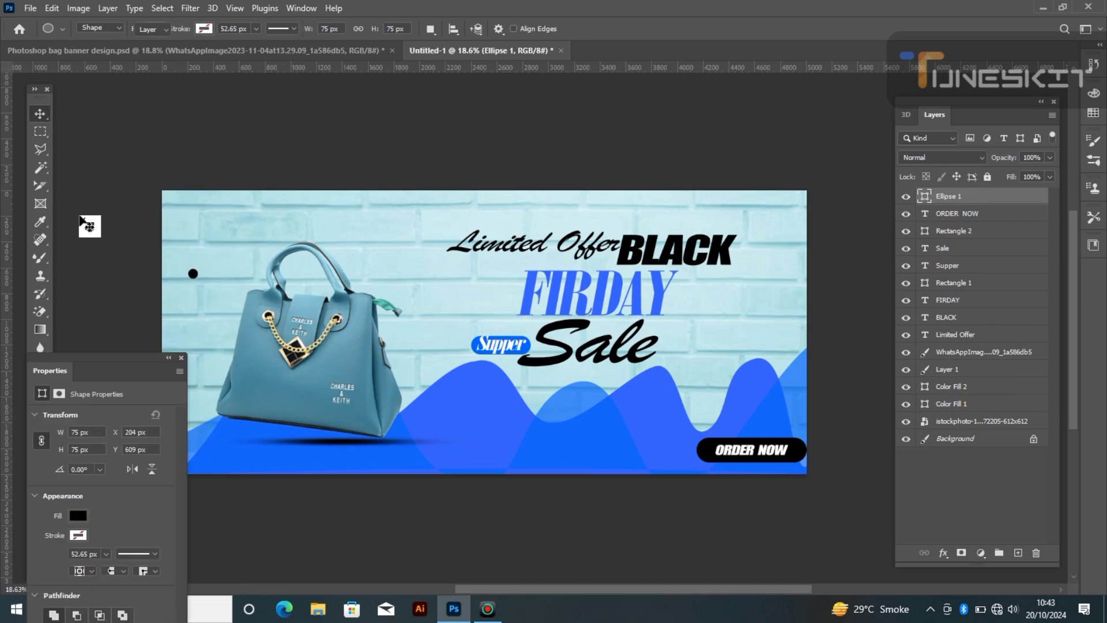
{"action": "left_click", "coordinate": [79, 516]}
{"action": "left_click", "coordinate": [151, 326]}
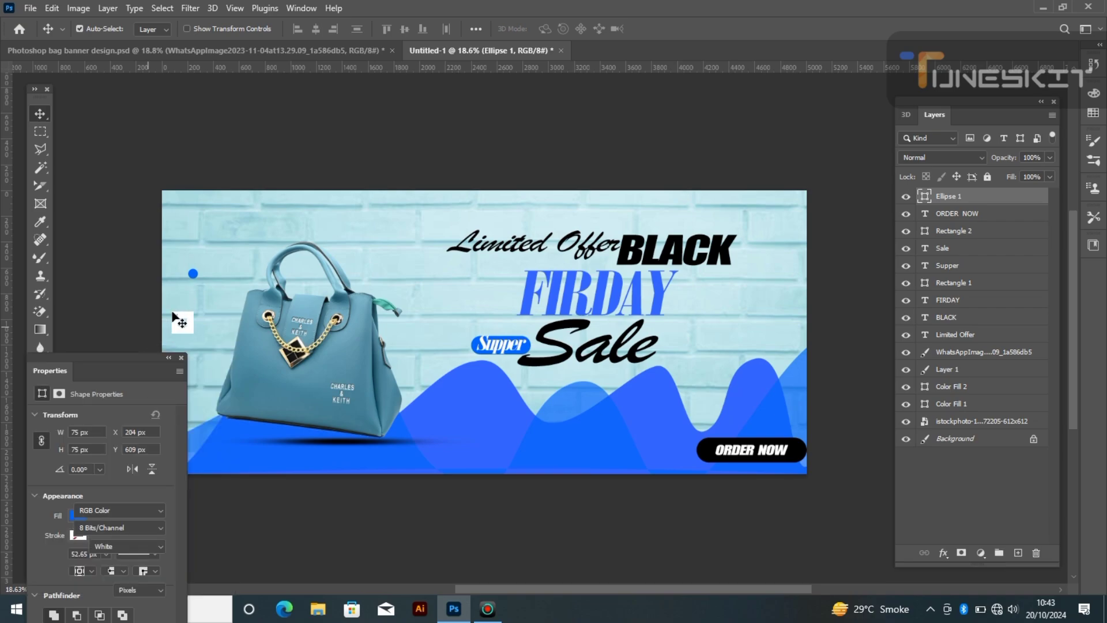
{"action": "left_click_drag", "start_coordinate": [134, 377], "coordinate": [108, 454]}
{"action": "left_click", "coordinate": [193, 276]}
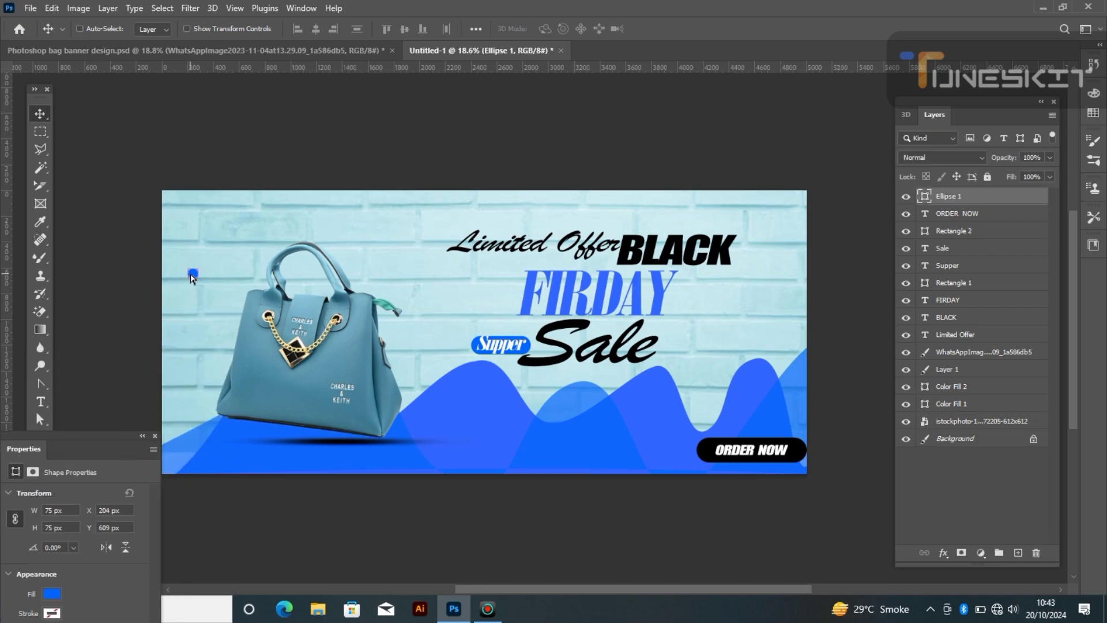
{"action": "left_click_drag", "start_coordinate": [192, 278], "coordinate": [190, 400]}
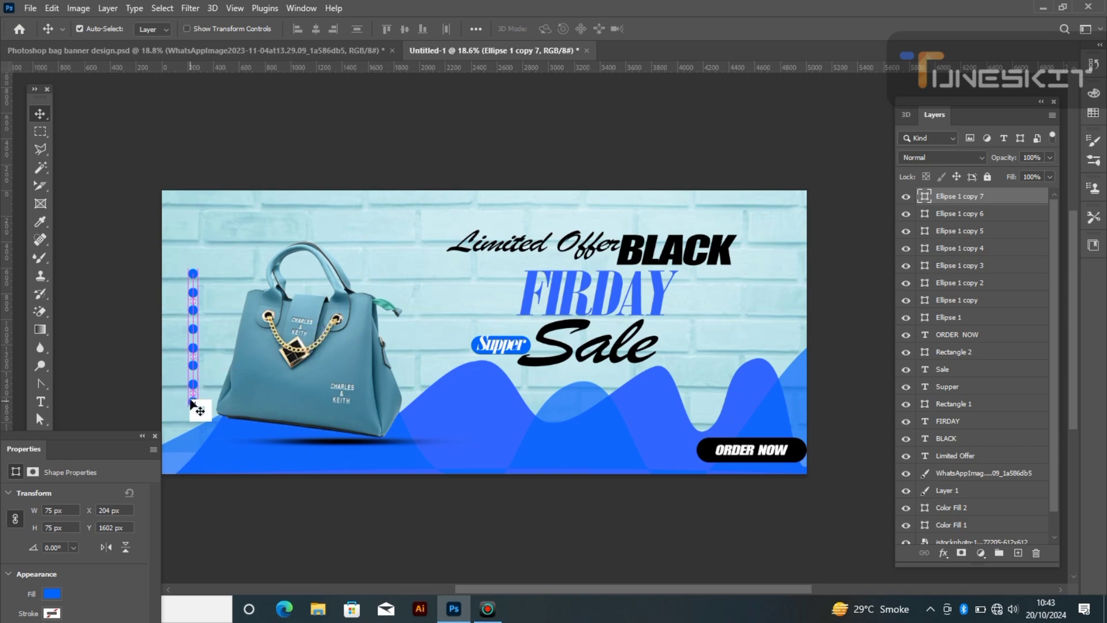
- Duplicate the whole column of eight dots and shift the copy right and slightly down as a staggered second column
{"action": "left_click", "coordinate": [967, 318]}
{"action": "left_click", "coordinate": [969, 198], "text": "shift"}
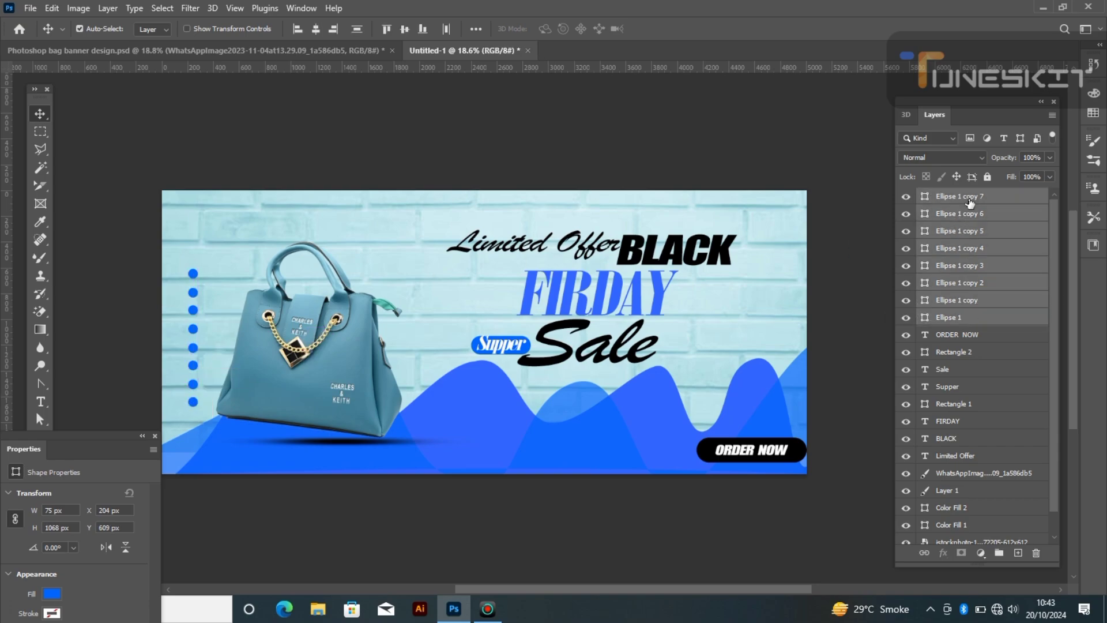
{"action": "key", "text": "ctrl+t"}
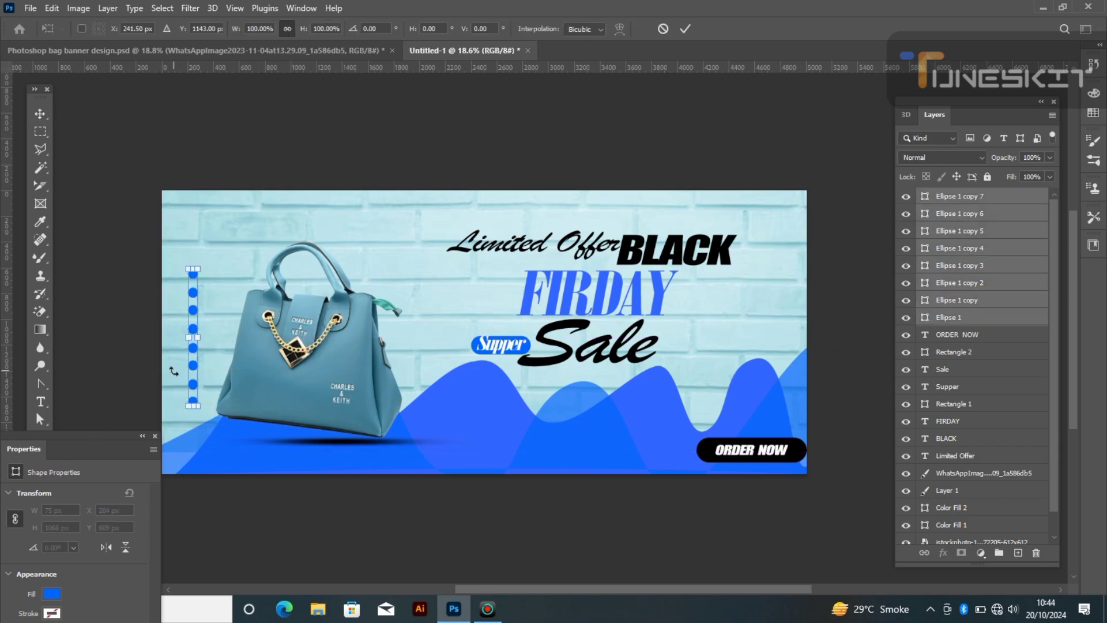
{"action": "left_click", "coordinate": [40, 114]}
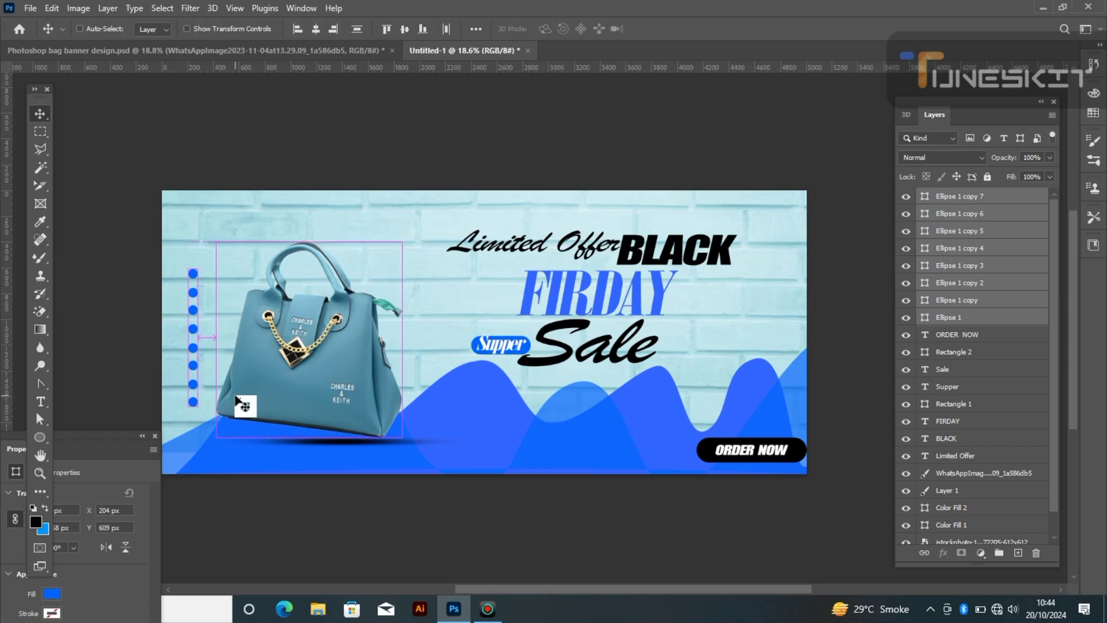
{"action": "key", "text": "ctrl+j"}
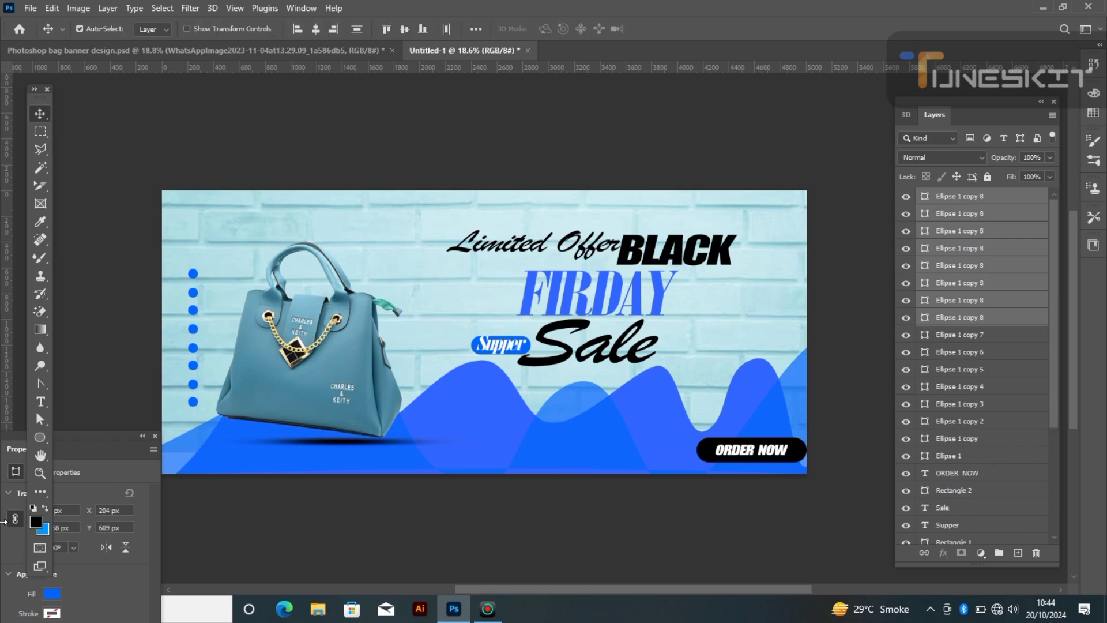
{"action": "key", "text": "ctrl+t"}
{"action": "left_click_drag", "start_coordinate": [195, 359], "coordinate": [206, 377]}
{"action": "left_click", "coordinate": [40, 114]}
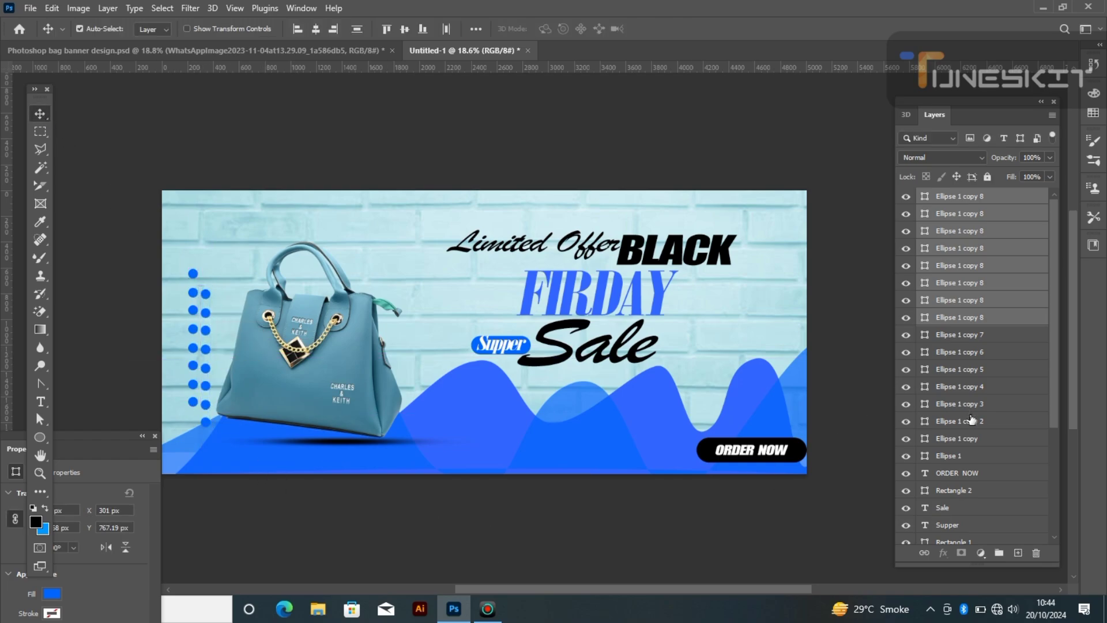
{"action": "left_click", "coordinate": [972, 439]}
{"action": "left_click", "coordinate": [969, 201], "text": "shift"}
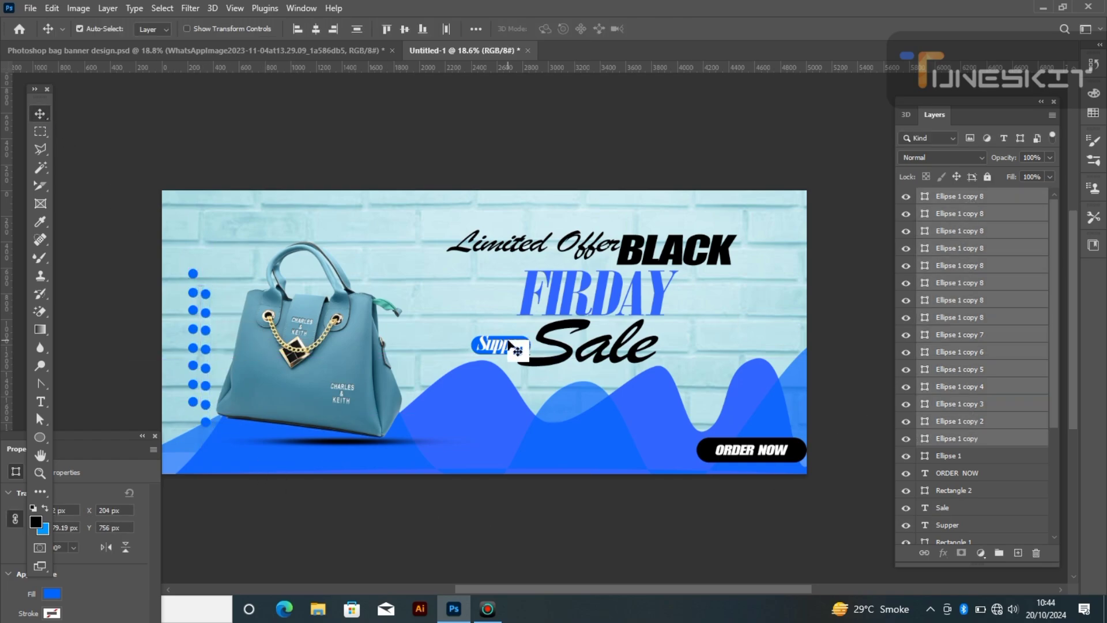
{"action": "key", "text": "ctrl+t"}
{"action": "key", "text": "Return"}
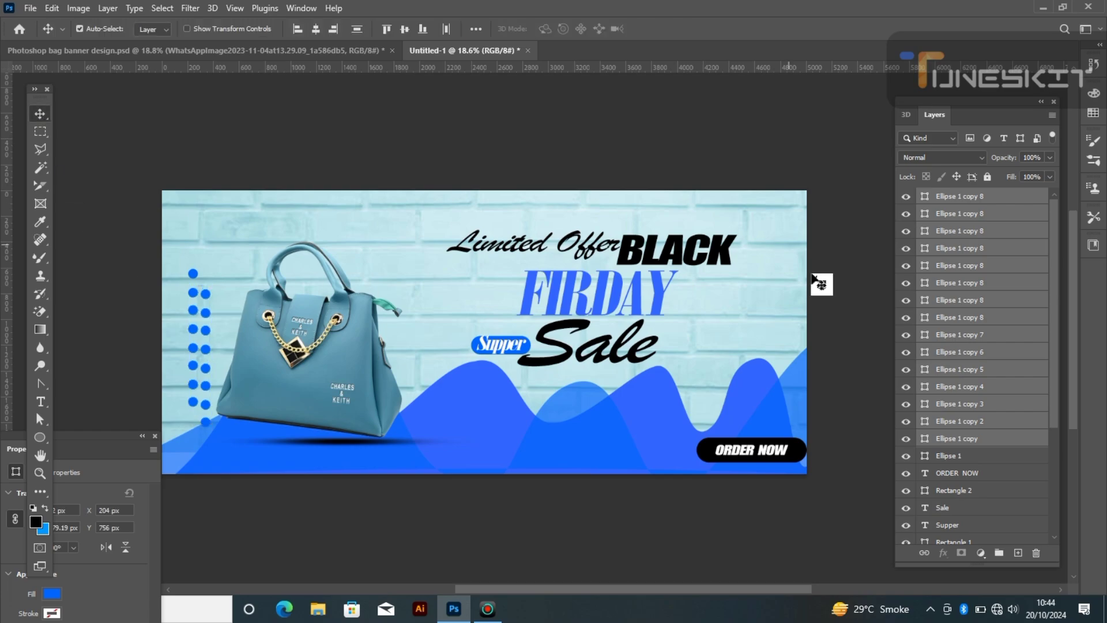
- Scale both dot columns together to about 72% and move them closer to the banner's left edge, beside the bag
{"action": "left_click", "coordinate": [971, 457]}
{"action": "left_click", "coordinate": [974, 200], "text": "shift"}
{"action": "key", "text": "ctrl+t"}
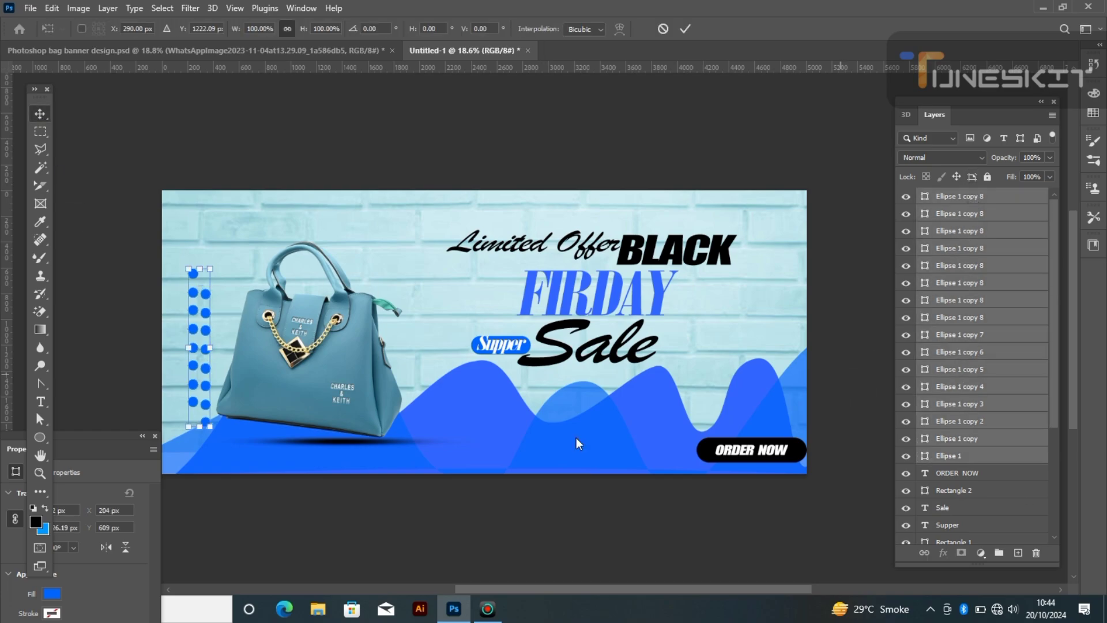
{"action": "left_click_drag", "start_coordinate": [211, 269], "coordinate": [185, 327]}
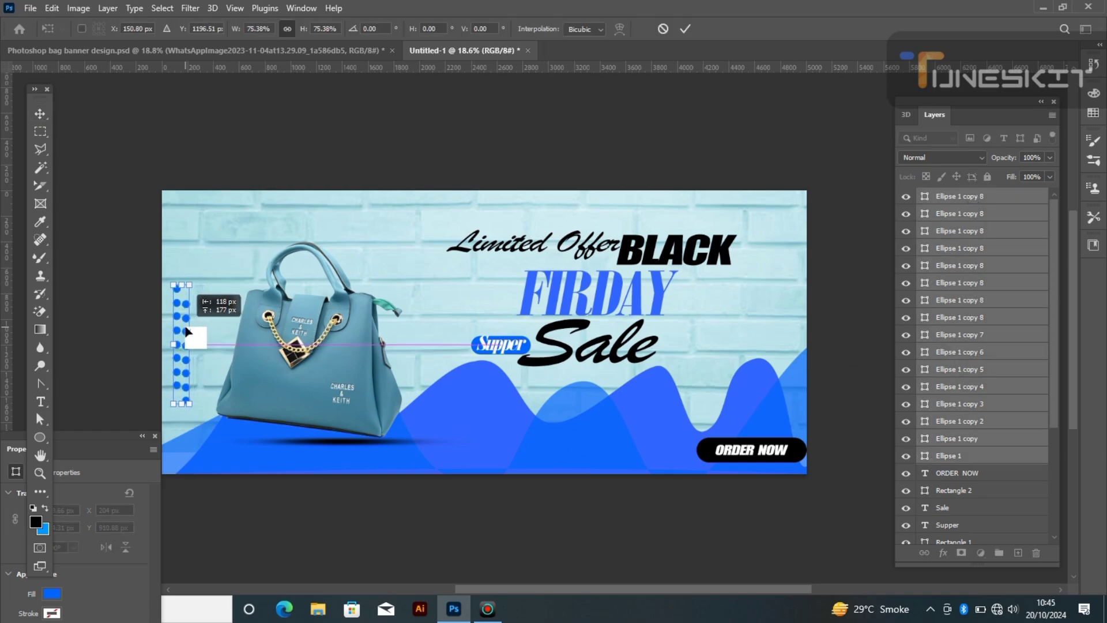
{"action": "left_click_drag", "start_coordinate": [188, 285], "coordinate": [187, 290]}
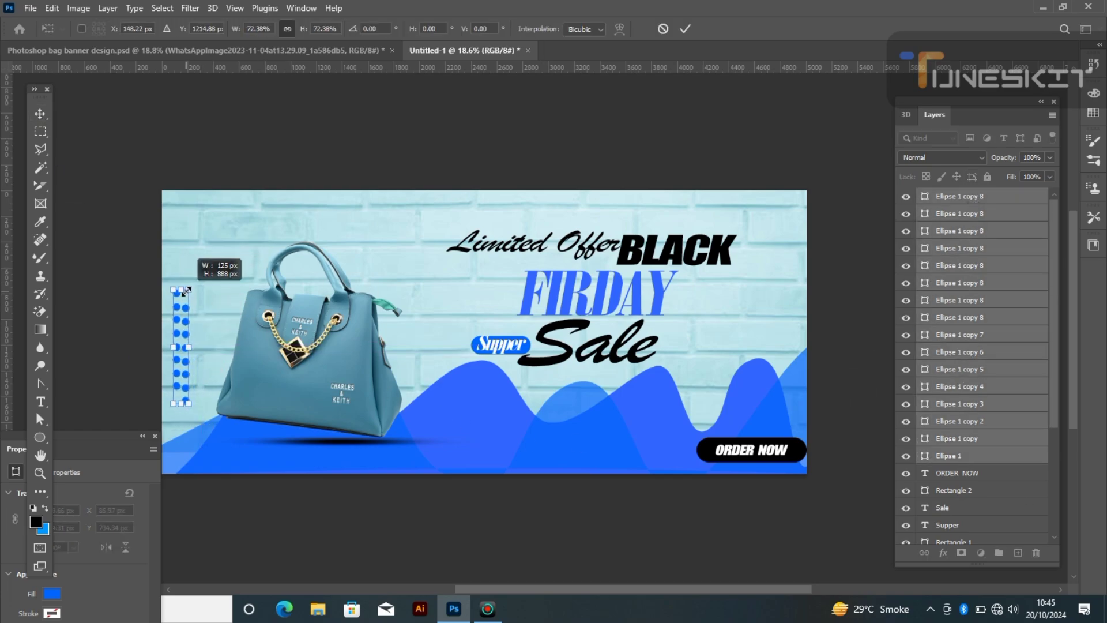
{"action": "left_click", "coordinate": [40, 118]}
- Duplicate the scaled pair of dot columns and place the copy in the banner's upper right corner
{"action": "key", "text": "ctrl+j"}
{"action": "key", "text": "ctrl+t"}
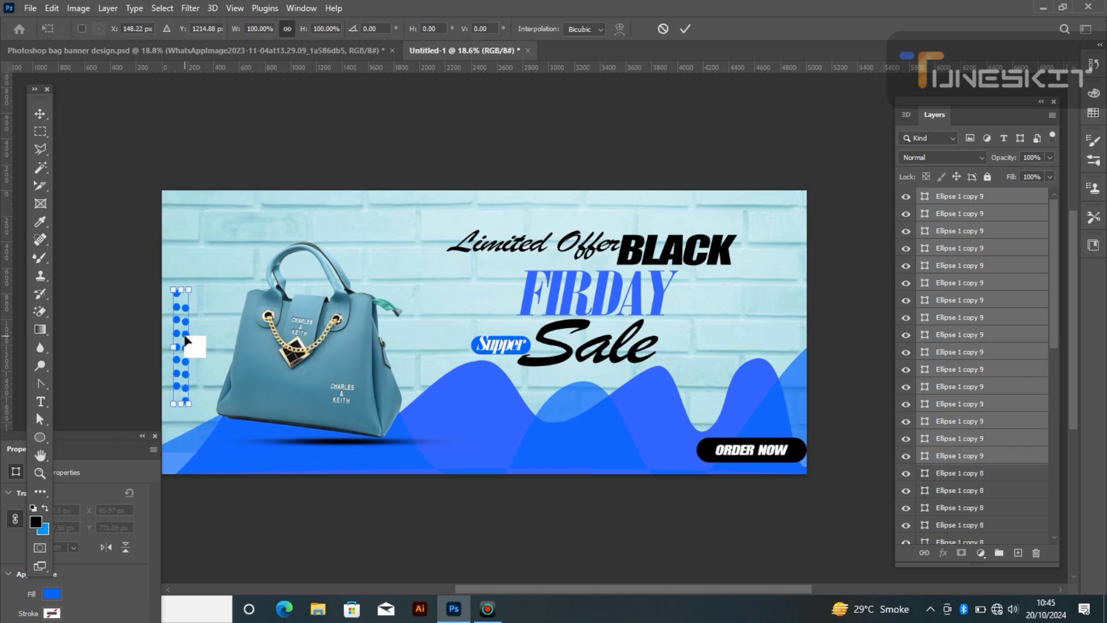
{"action": "left_click_drag", "start_coordinate": [185, 340], "coordinate": [799, 246]}
{"action": "left_click", "coordinate": [39, 117]}
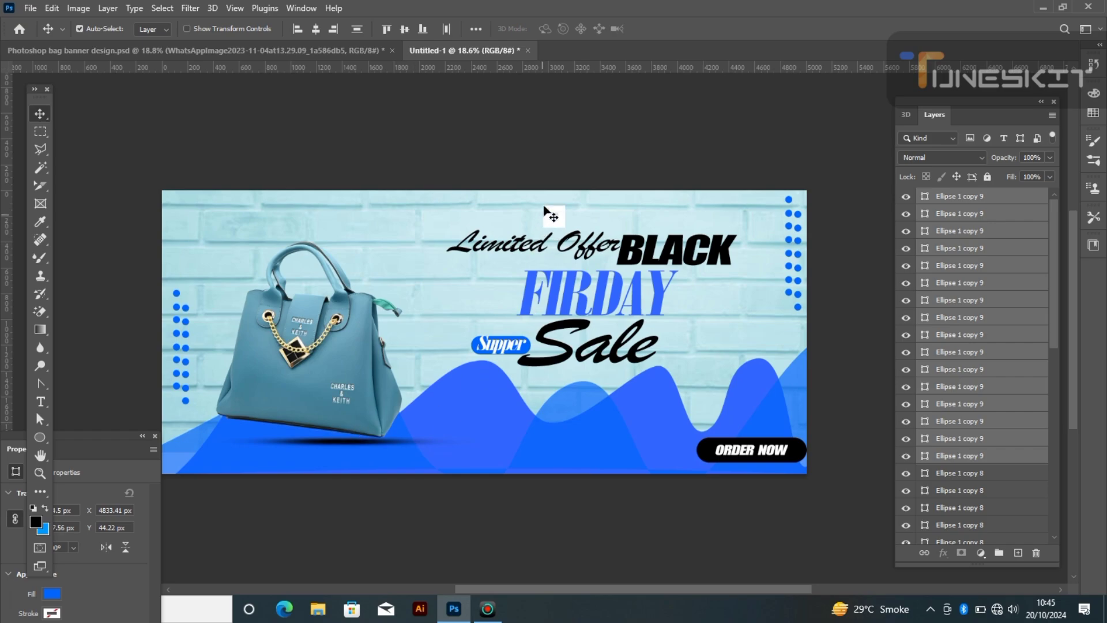
- Add the text "50%" in 105 pt Impact on the wall above and to the left of the bag's handle
{"action": "left_click", "coordinate": [553, 213]}
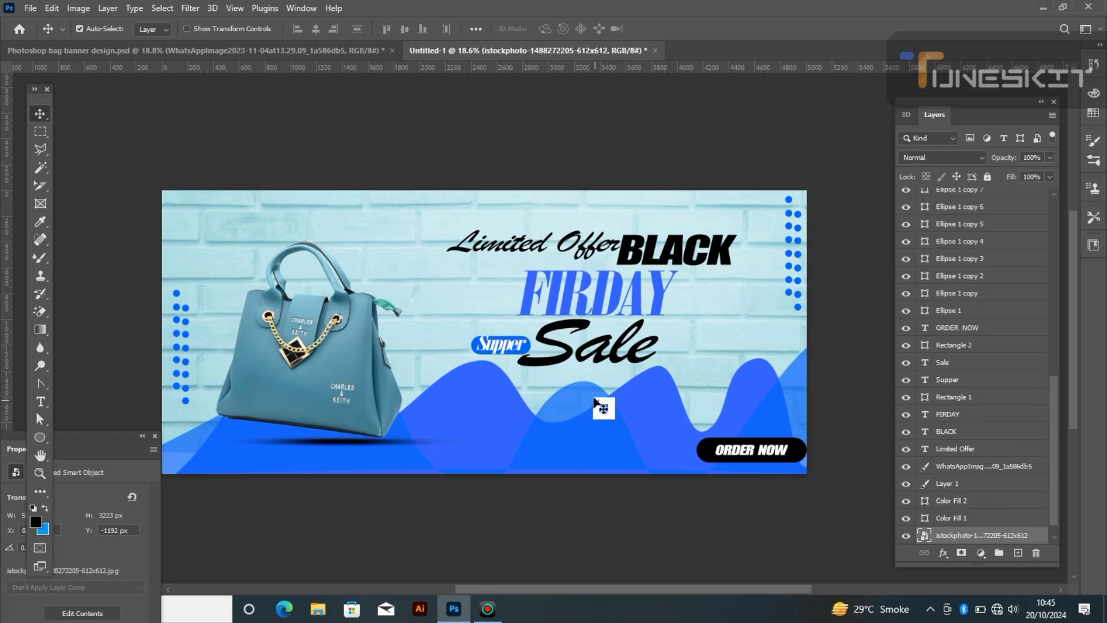
{"action": "left_click", "coordinate": [41, 402]}
{"action": "left_click", "coordinate": [98, 400]}
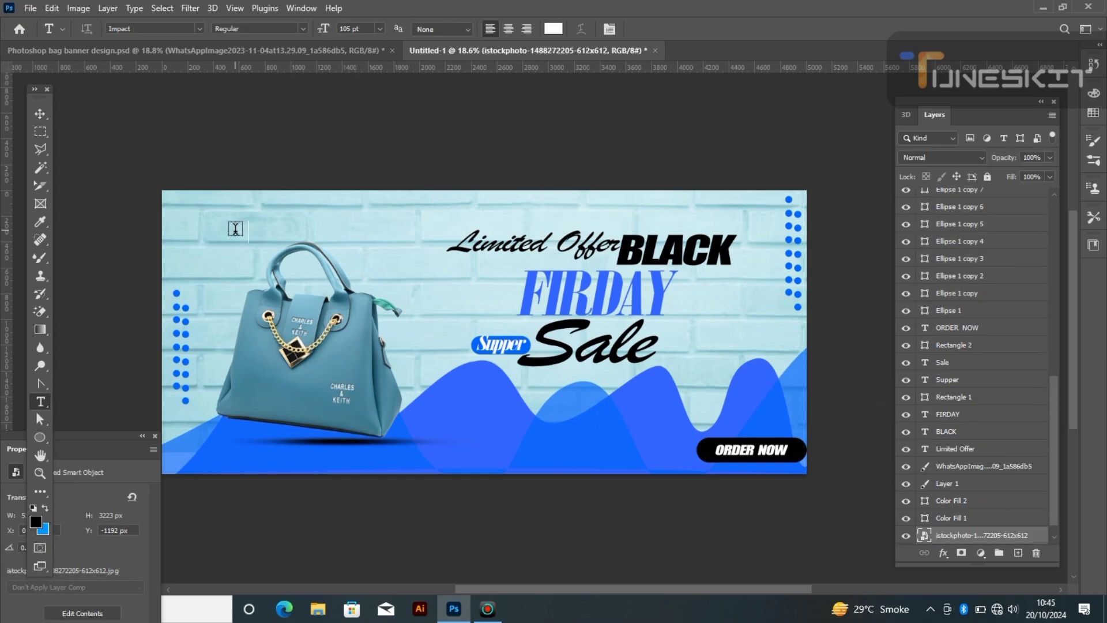
{"action": "left_click", "coordinate": [201, 222]}
{"action": "key", "text": "BackSpace"}
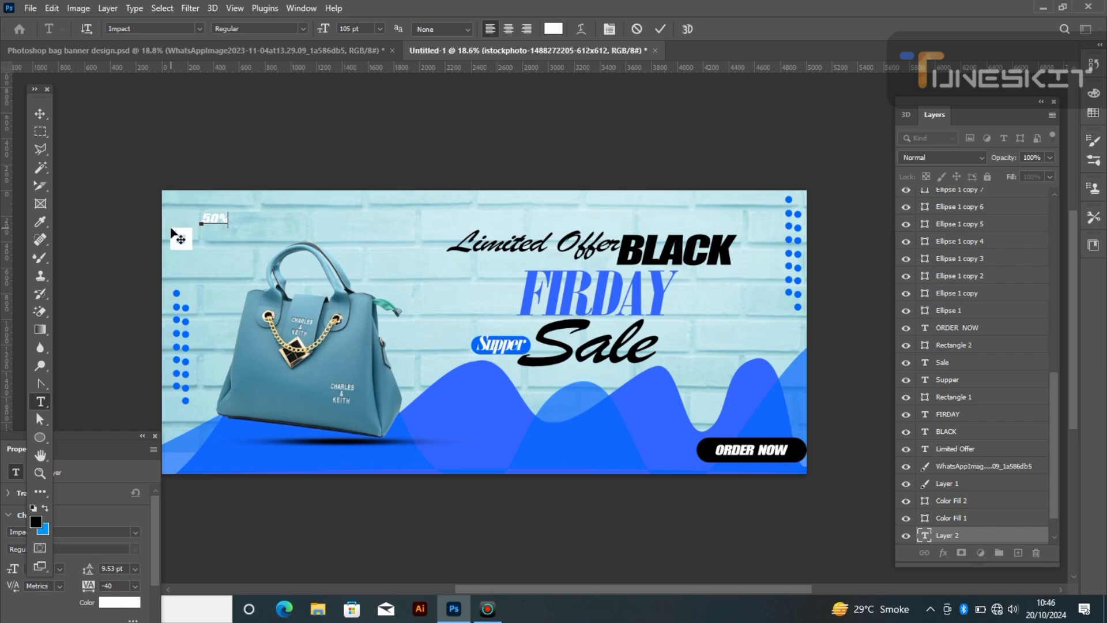
- Change the "50%" text color to black and show its character settings
{"action": "left_click", "coordinate": [36, 521]}
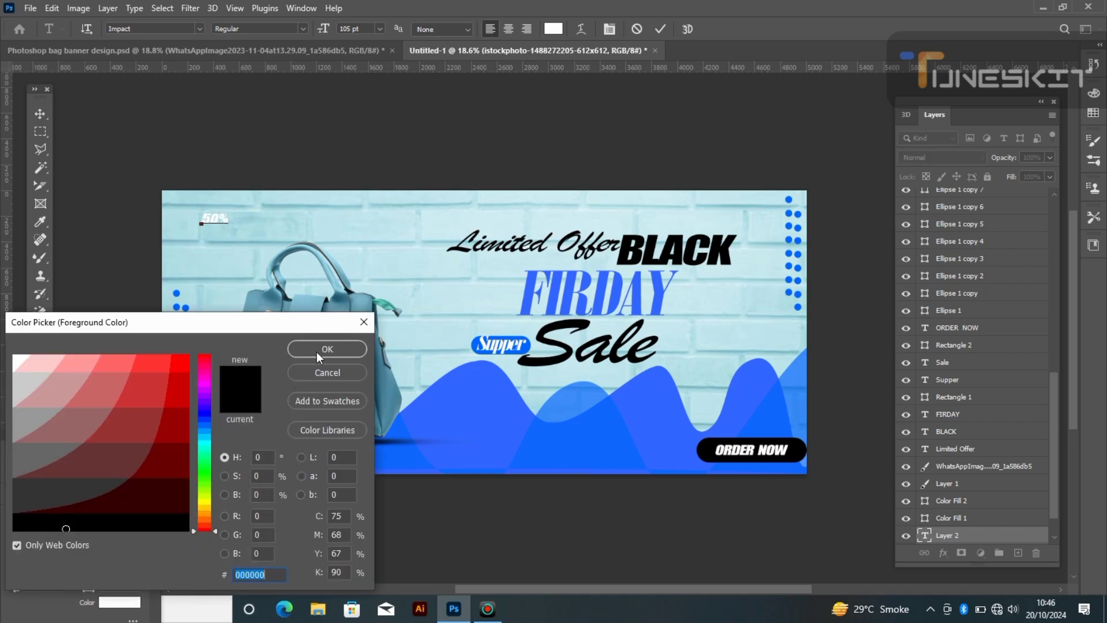
{"action": "left_click", "coordinate": [319, 357]}
{"action": "left_click_drag", "start_coordinate": [202, 219], "coordinate": [228, 219]}
{"action": "left_click", "coordinate": [553, 29]}
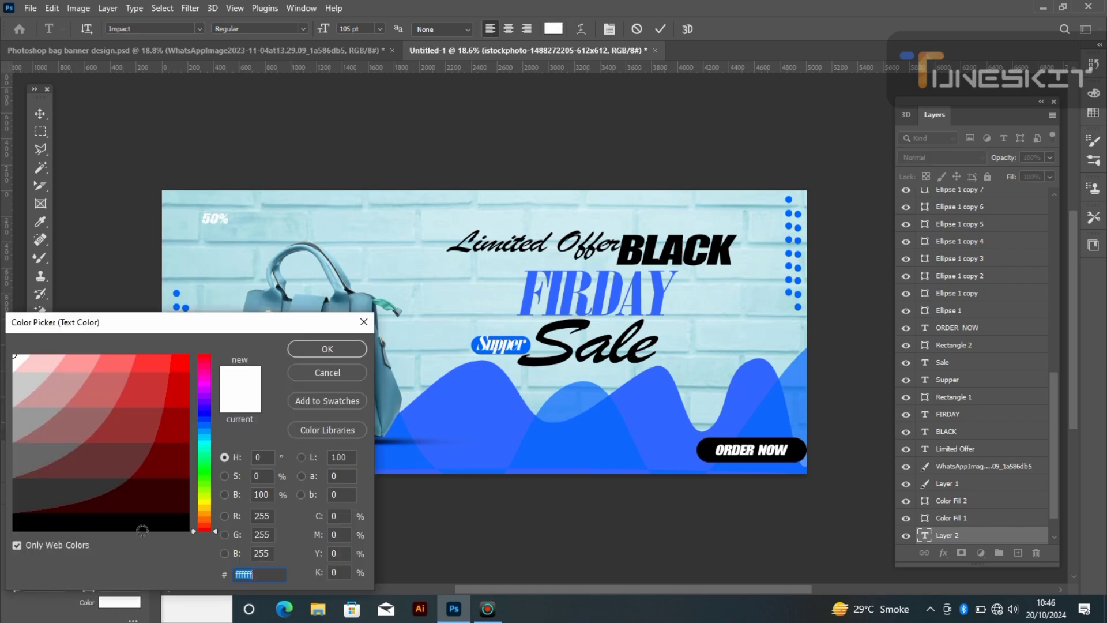
{"action": "left_click", "coordinate": [23, 527]}
{"action": "left_click", "coordinate": [324, 345]}
{"action": "left_click", "coordinate": [610, 29]}
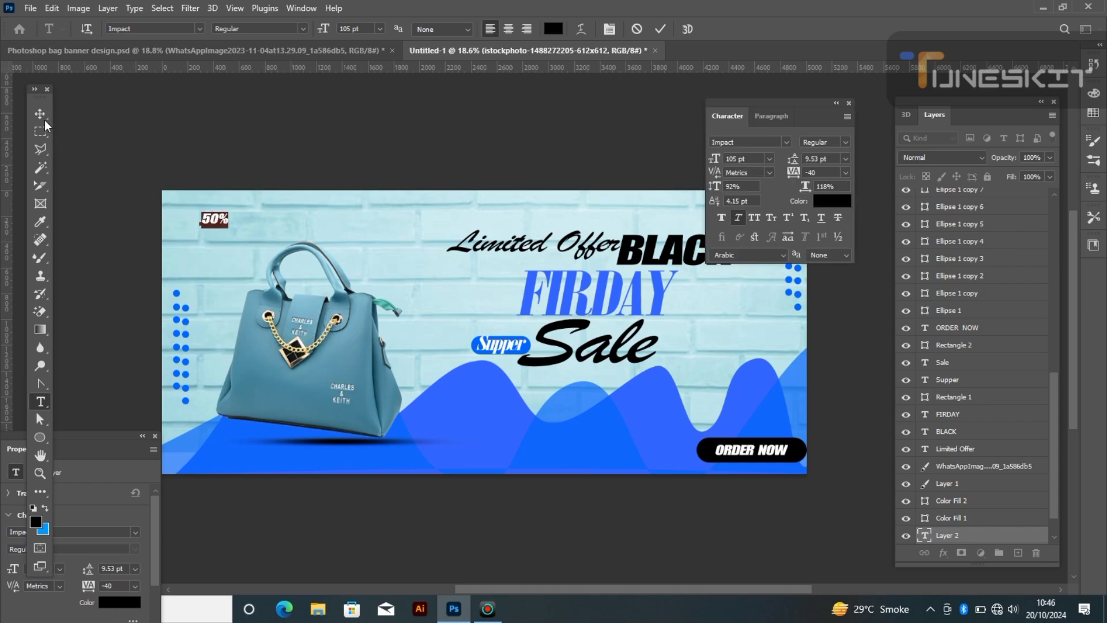
- Enlarge the "50%" text to about 219 pt in the banner's upper left corner
{"action": "key", "text": "ctrl+Return"}
{"action": "key", "text": "ctrl+t"}
{"action": "mouse_move", "coordinate": [216, 210]}
{"action": "left_mouse_down"}
{"action": "mouse_move", "coordinate": [234, 199]}
{"action": "mouse_move", "coordinate": [235, 229]}
{"action": "mouse_move", "coordinate": [229, 222]}
{"action": "left_mouse_up"}
{"action": "key", "text": "Return"}
{"action": "key", "text": "v"}
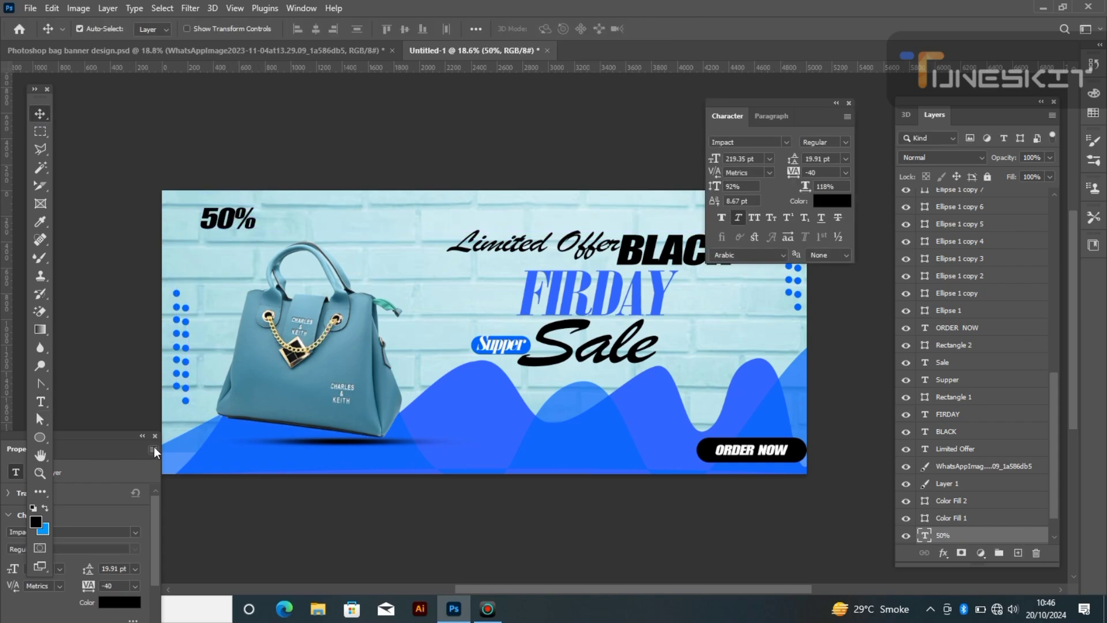
- Clear the properties off the canvas and add the text "OFF" in black 105 pt Impact directly below "50%"
{"action": "left_click", "coordinate": [155, 435]}
{"action": "left_click", "coordinate": [40, 401]}
{"action": "left_click", "coordinate": [206, 241]}
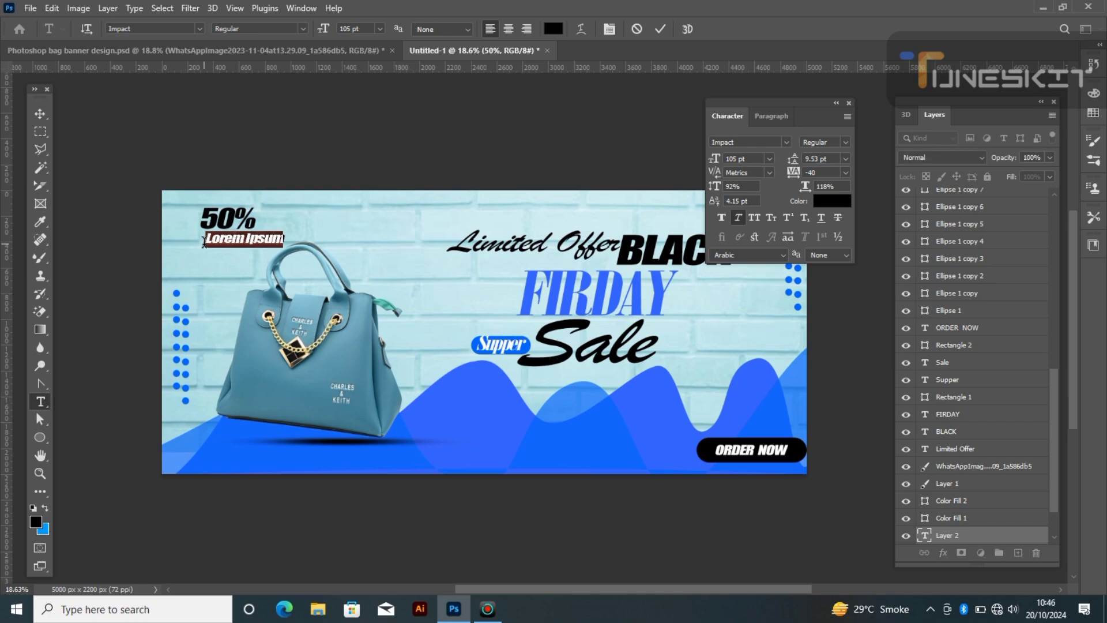
{"action": "key", "text": "BackSpace"}
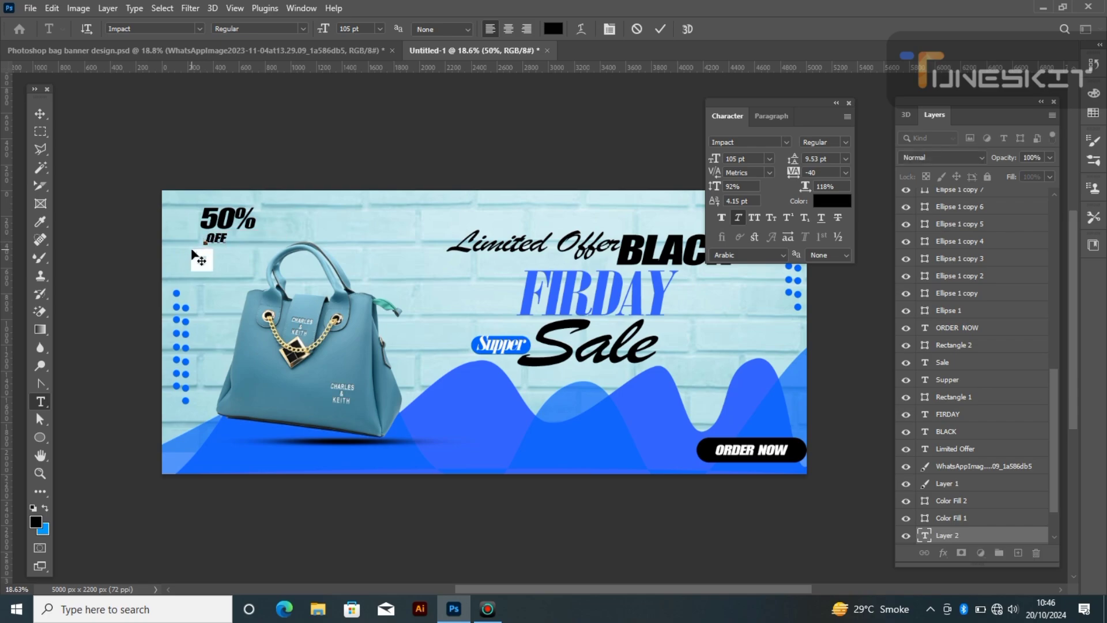
- Enlarge the "OFF" text to about 193 pt, fit it tightly under "50%", and clear the character settings off the canvas
{"action": "left_click", "coordinate": [40, 114]}
{"action": "key", "text": "ctrl+t"}
{"action": "mouse_move", "coordinate": [228, 232]}
{"action": "left_mouse_down"}
{"action": "mouse_move", "coordinate": [248, 219]}
{"action": "mouse_move", "coordinate": [223, 242]}
{"action": "left_mouse_up"}
{"action": "key", "text": "Return"}
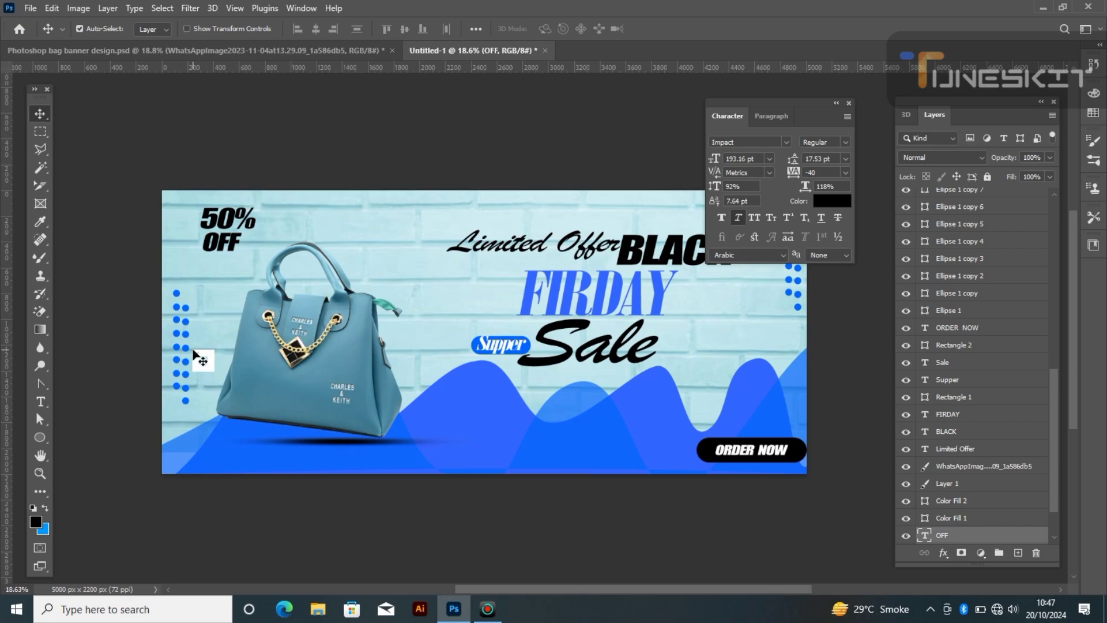
{"action": "left_click", "coordinate": [849, 103]}
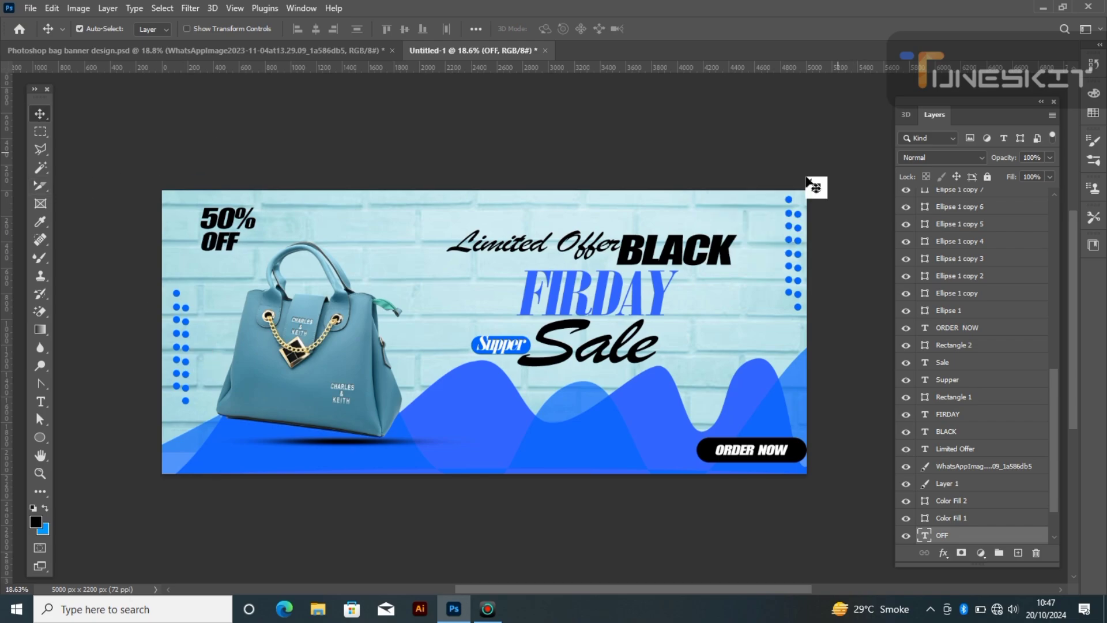
- Examine the finished banner's overall composition at a closer view, with the layers list cleared away
{"action": "scroll", "coordinate": [549, 467], "scroll_direction": "down", "scroll_amount": 1}
{"action": "scroll", "coordinate": [549, 468], "scroll_direction": "up", "scroll_amount": 2}
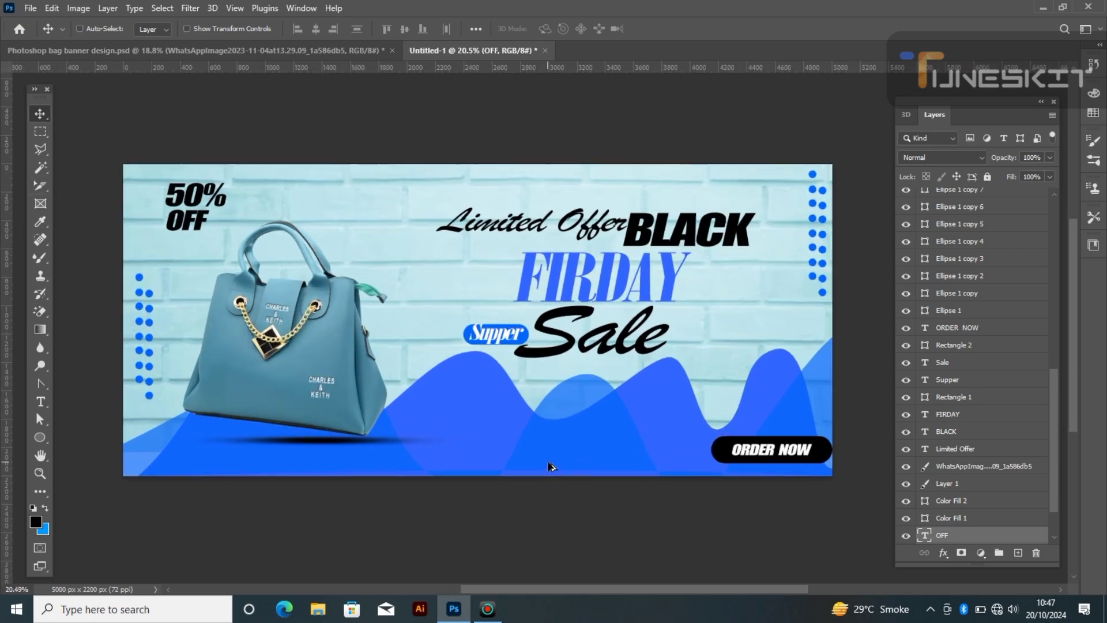
{"action": "scroll", "coordinate": [549, 463], "scroll_direction": "up", "scroll_amount": 3}
{"action": "scroll", "coordinate": [550, 463], "scroll_direction": "down", "scroll_amount": 2}
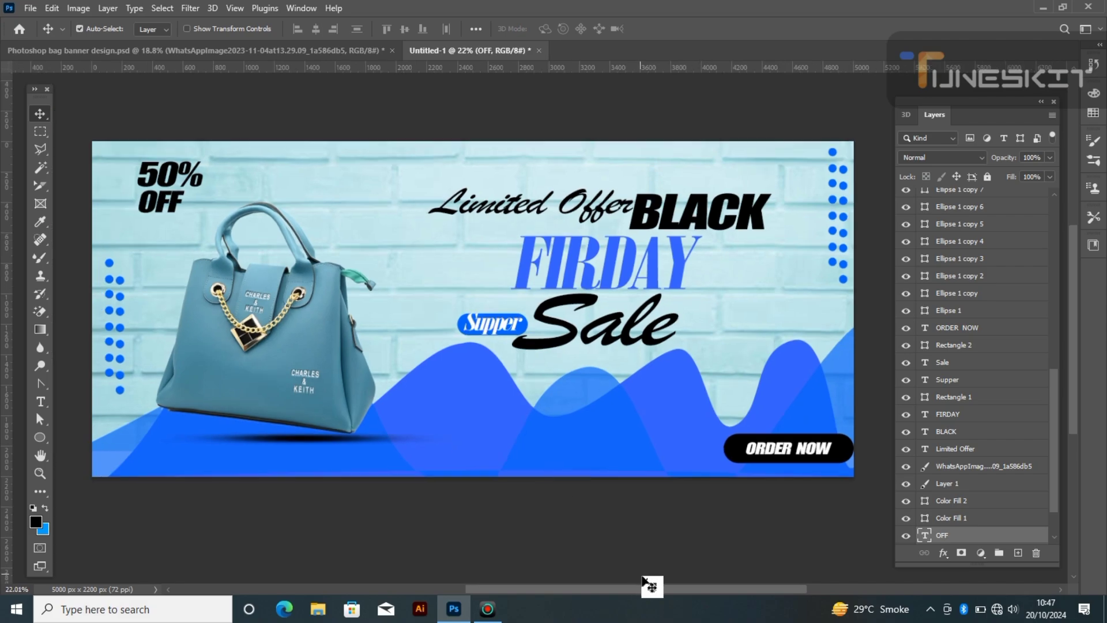
{"action": "left_click_drag", "start_coordinate": [649, 588], "coordinate": [640, 588]}
{"action": "left_click", "coordinate": [1054, 101]}
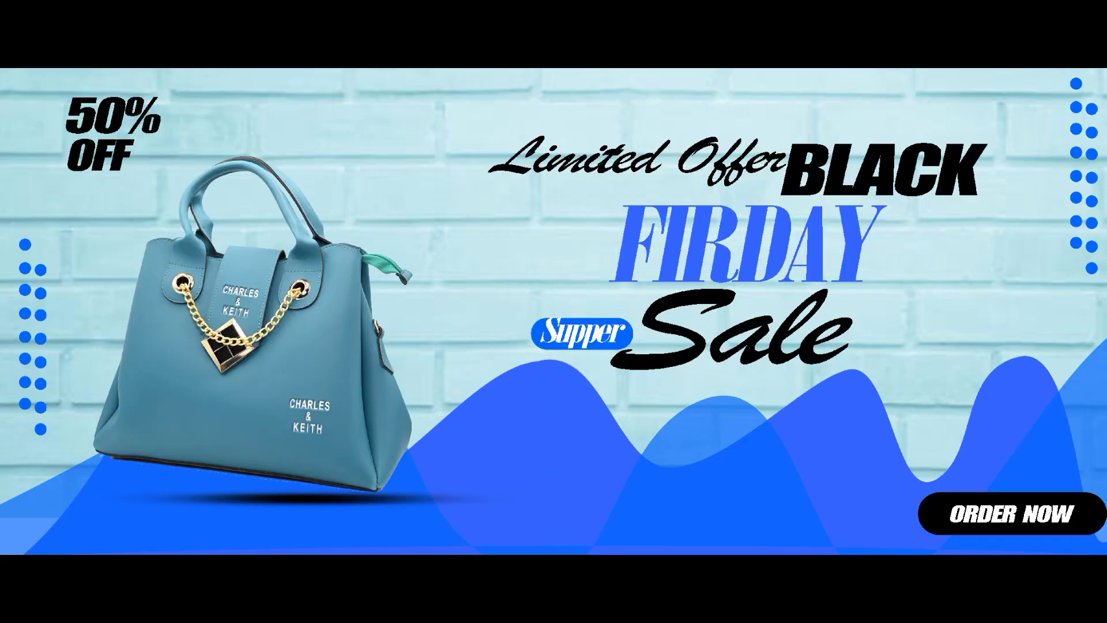